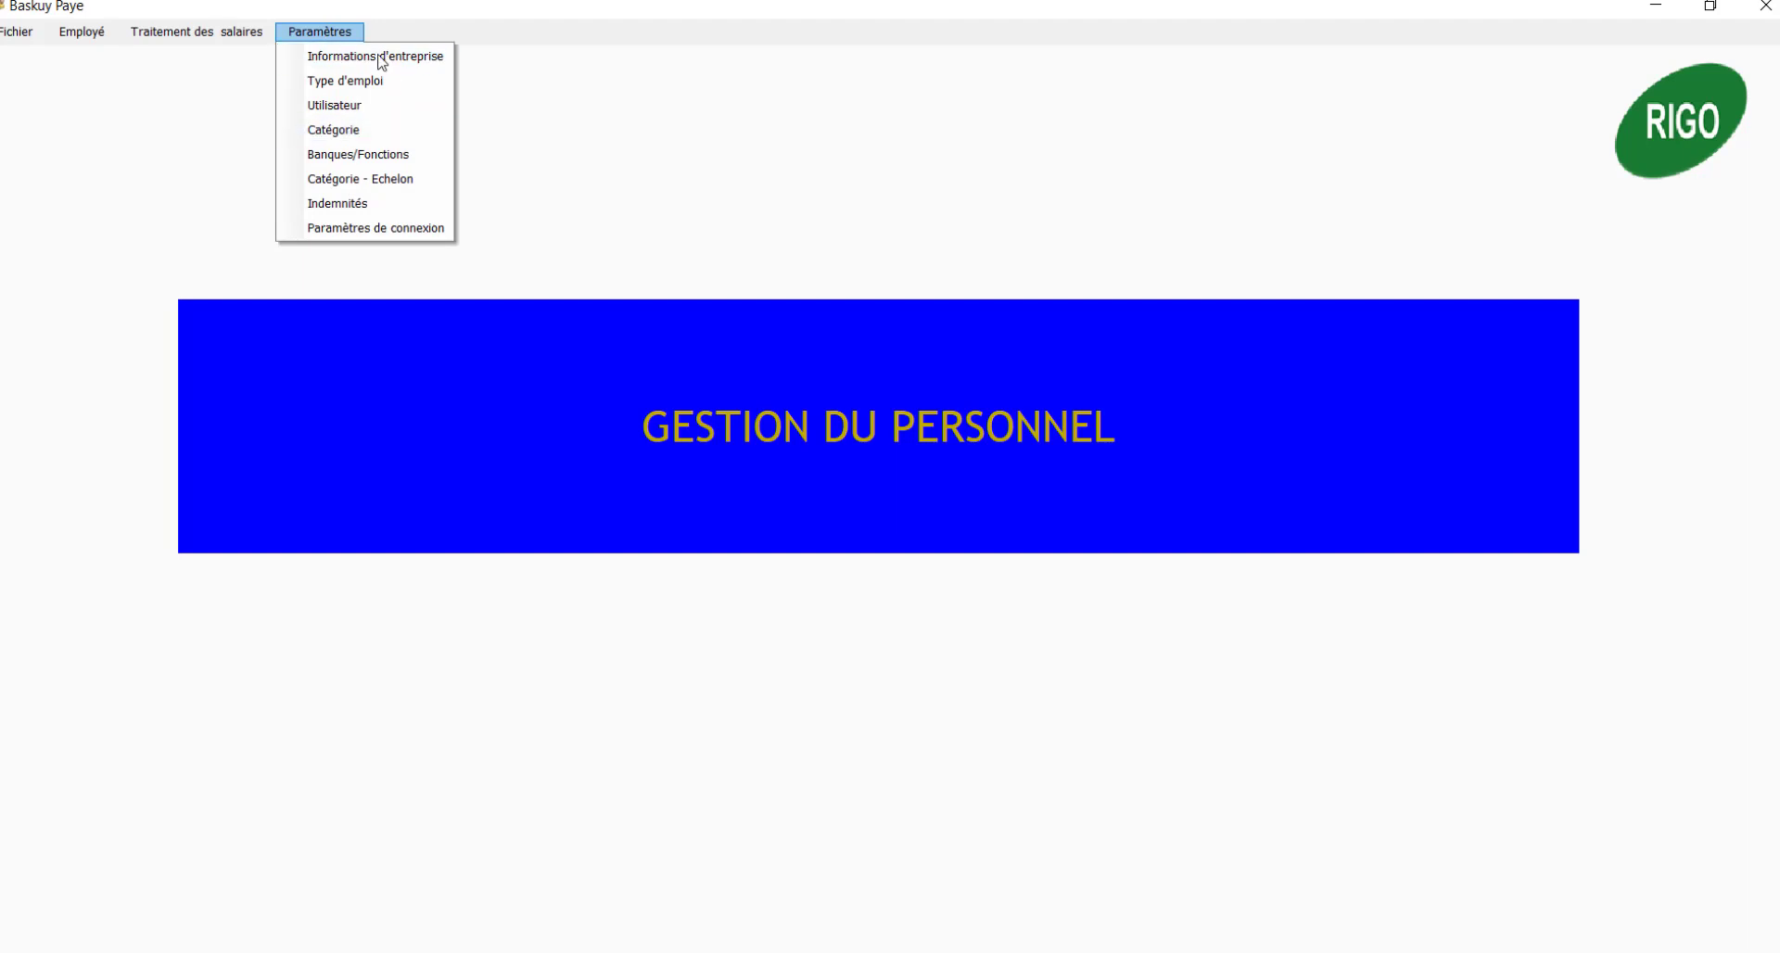
Review the company information form and the job type settings, closing each window after viewing
click(363, 57)
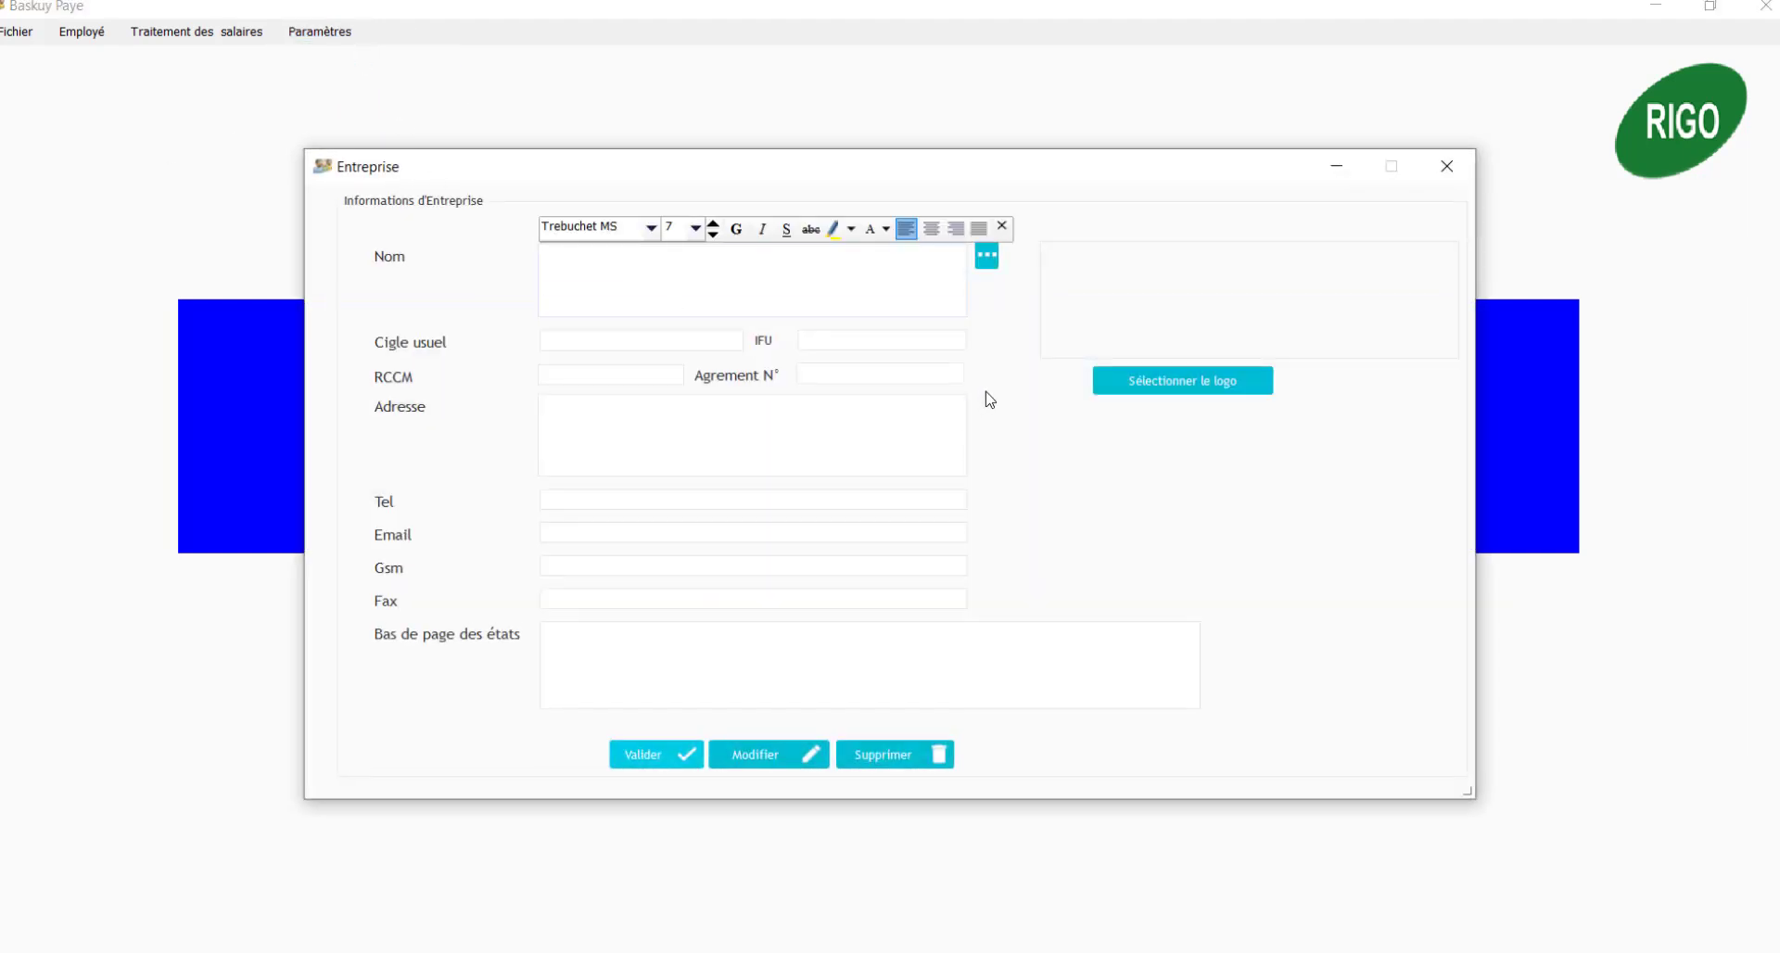
click(1447, 166)
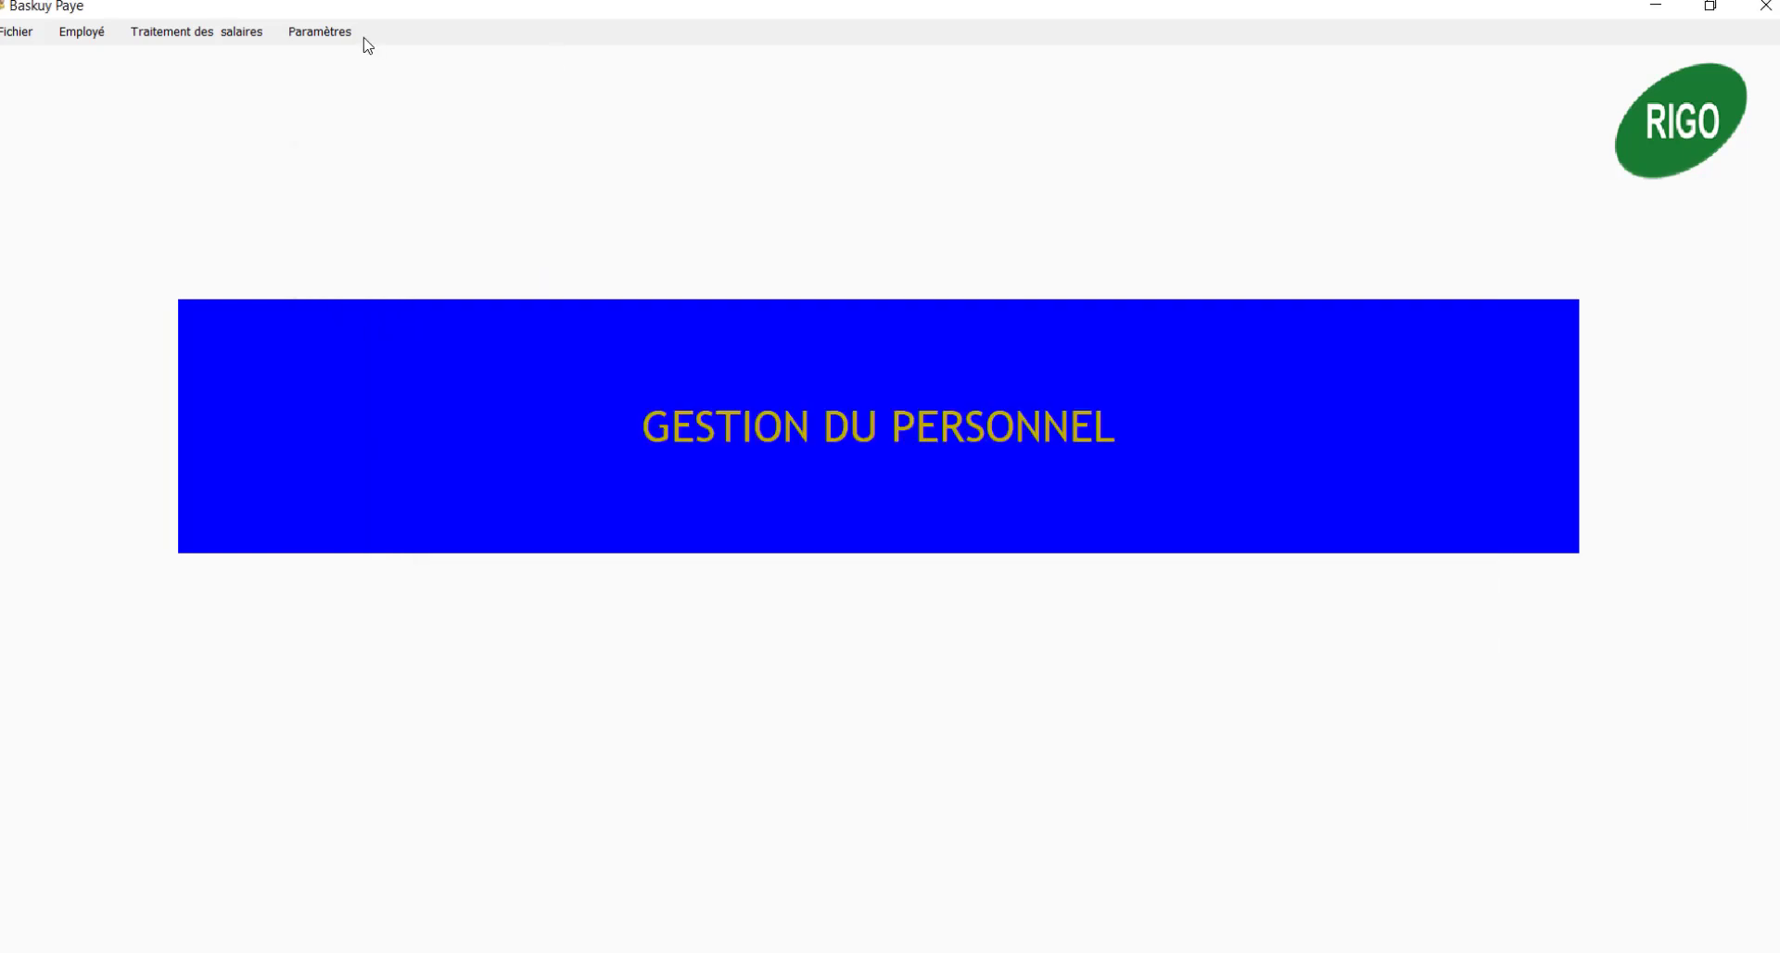
click(341, 42)
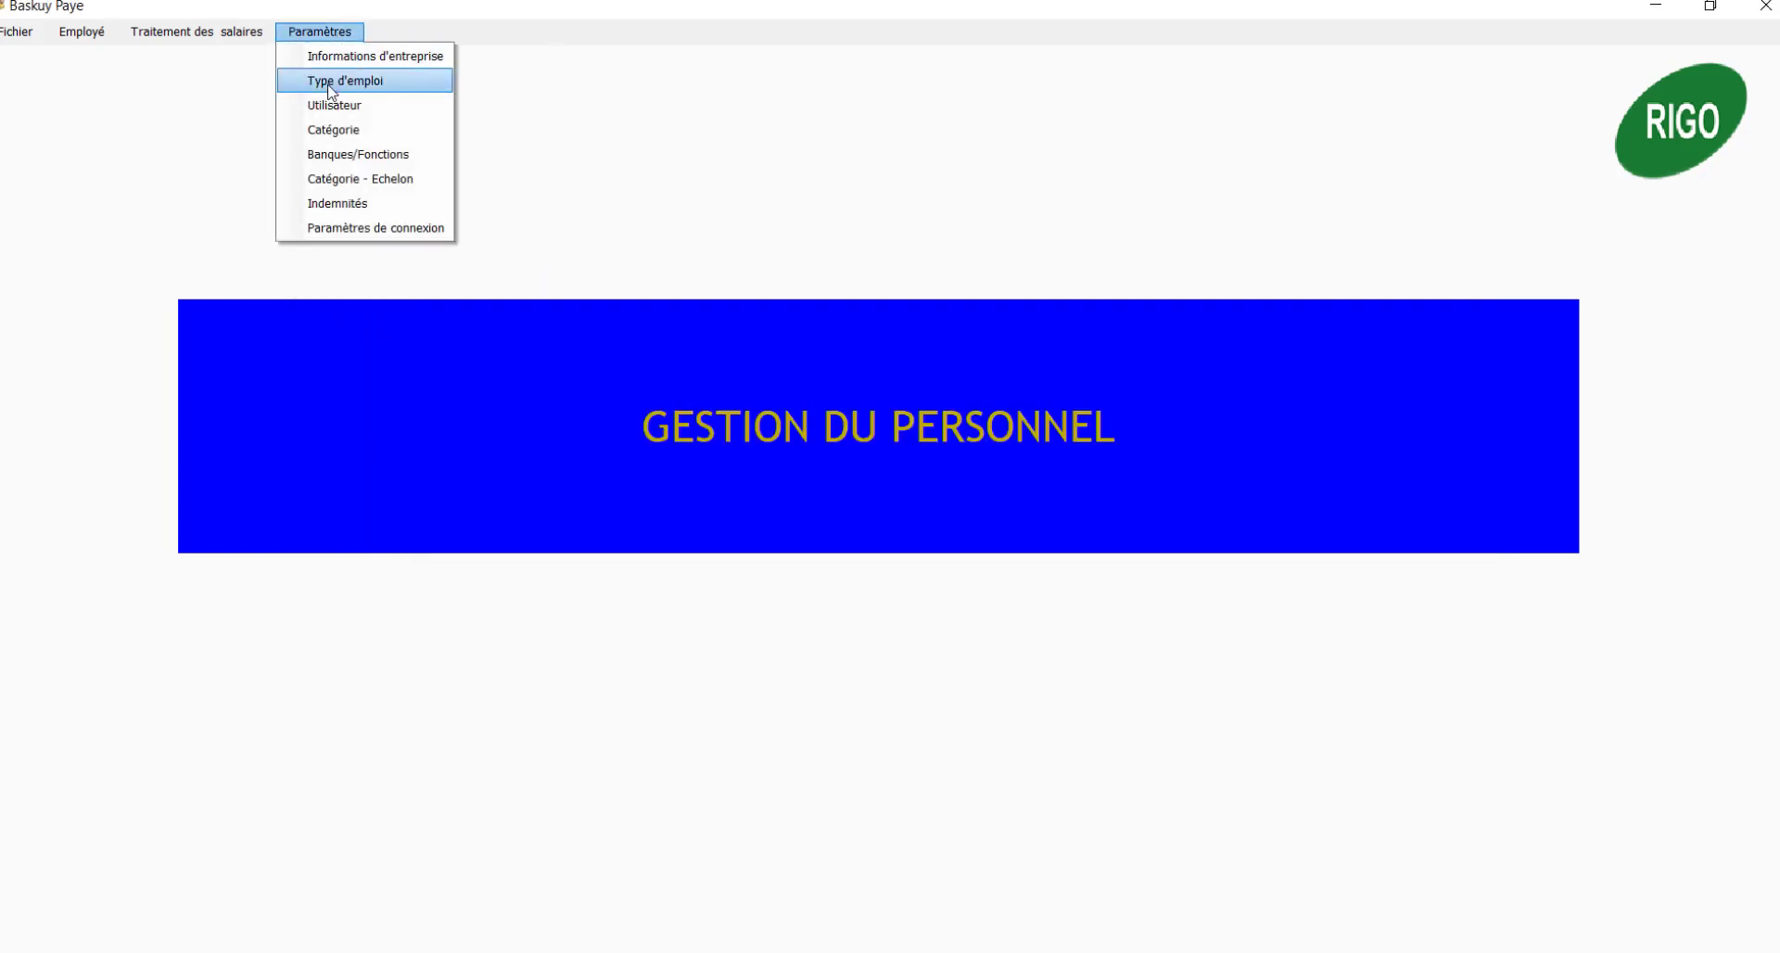
click(331, 84)
click(1327, 269)
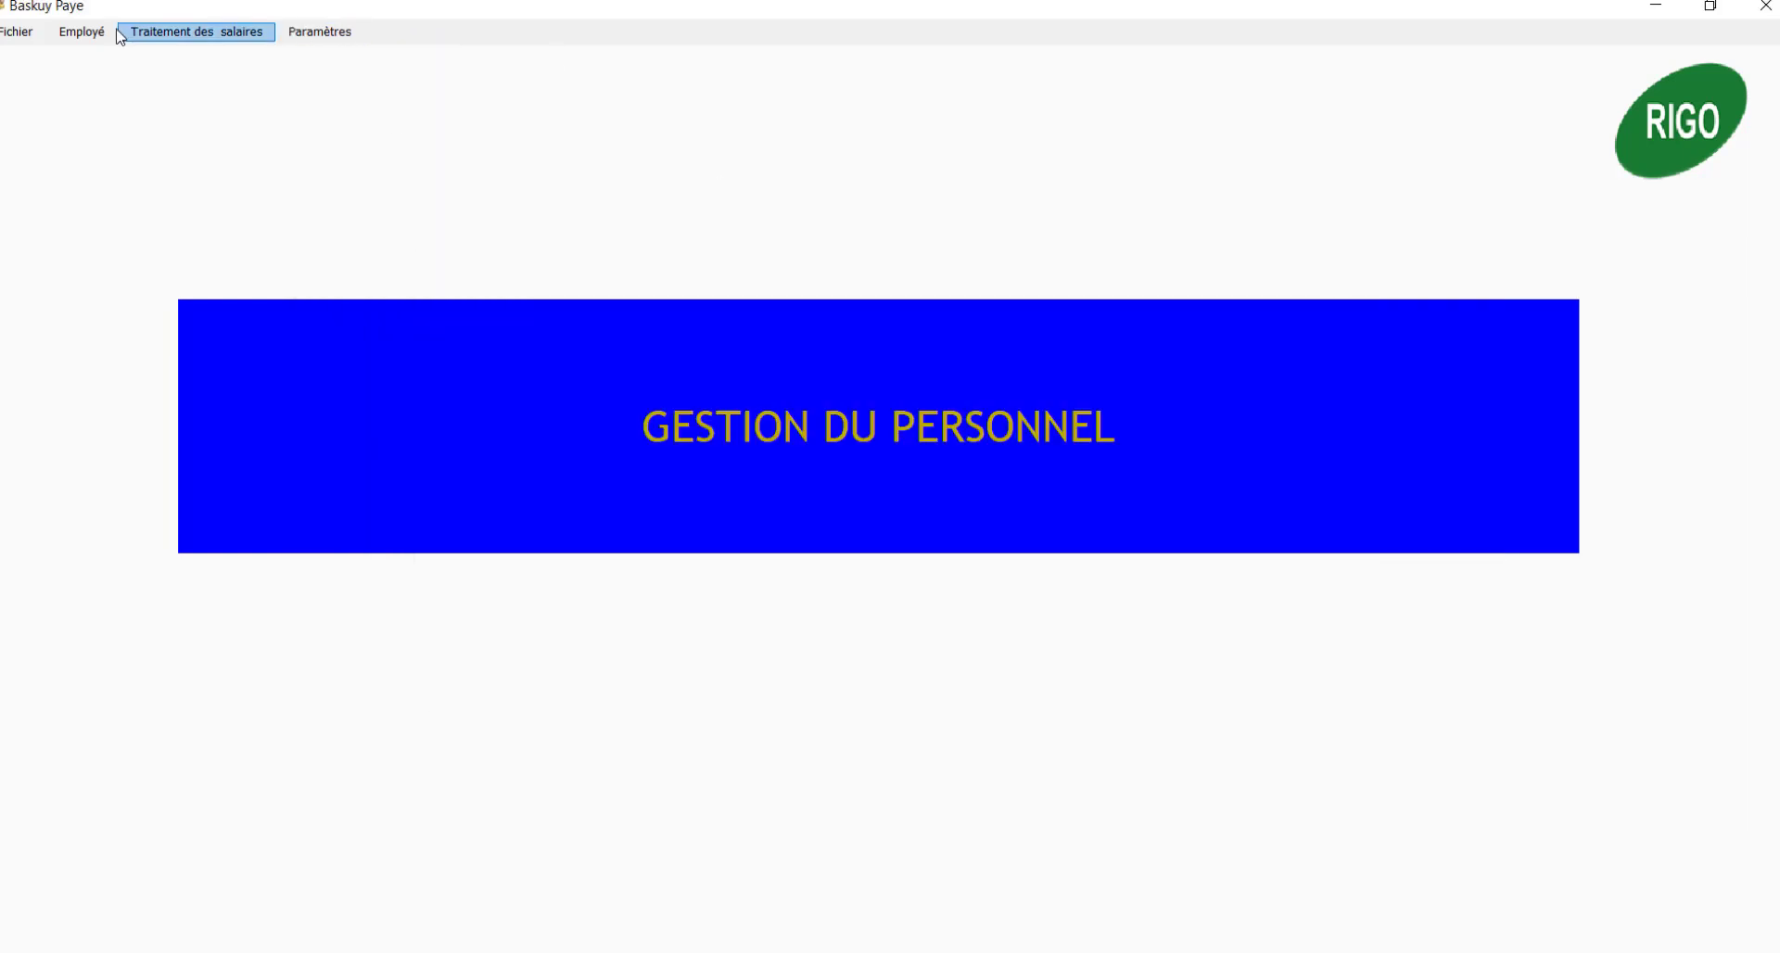
Review the salary and allowance grid for categories, followed by the allowance management tables, closing each window
click(308, 41)
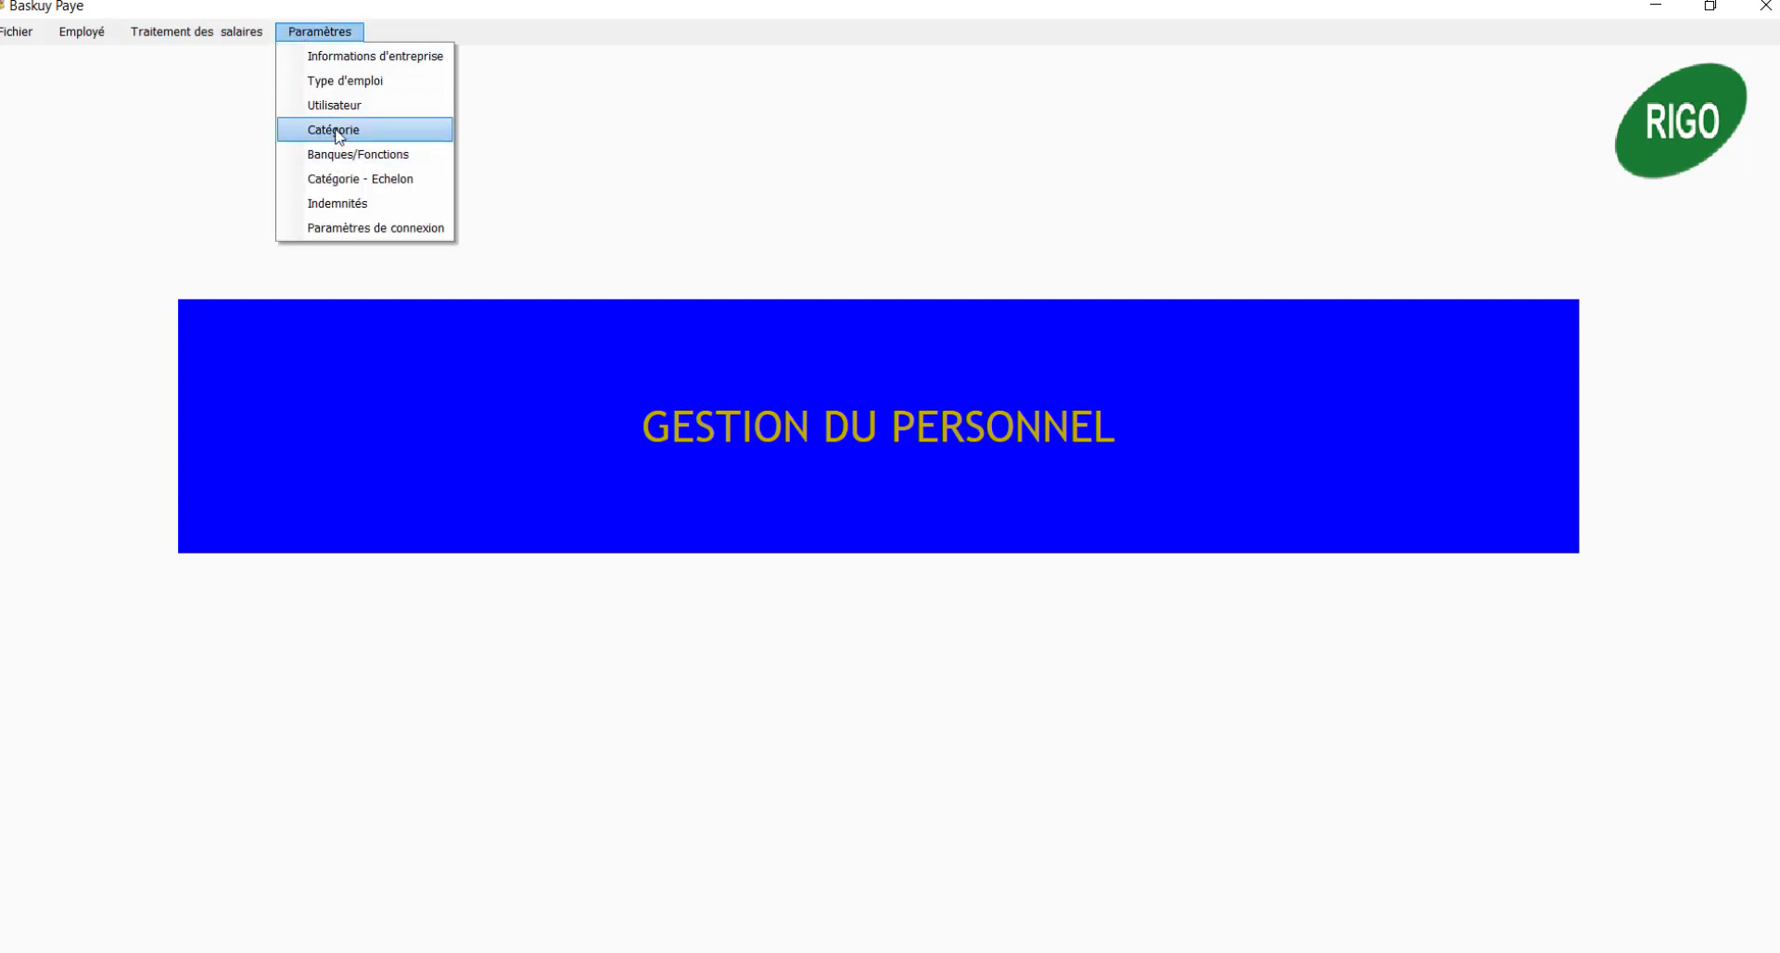
click(337, 132)
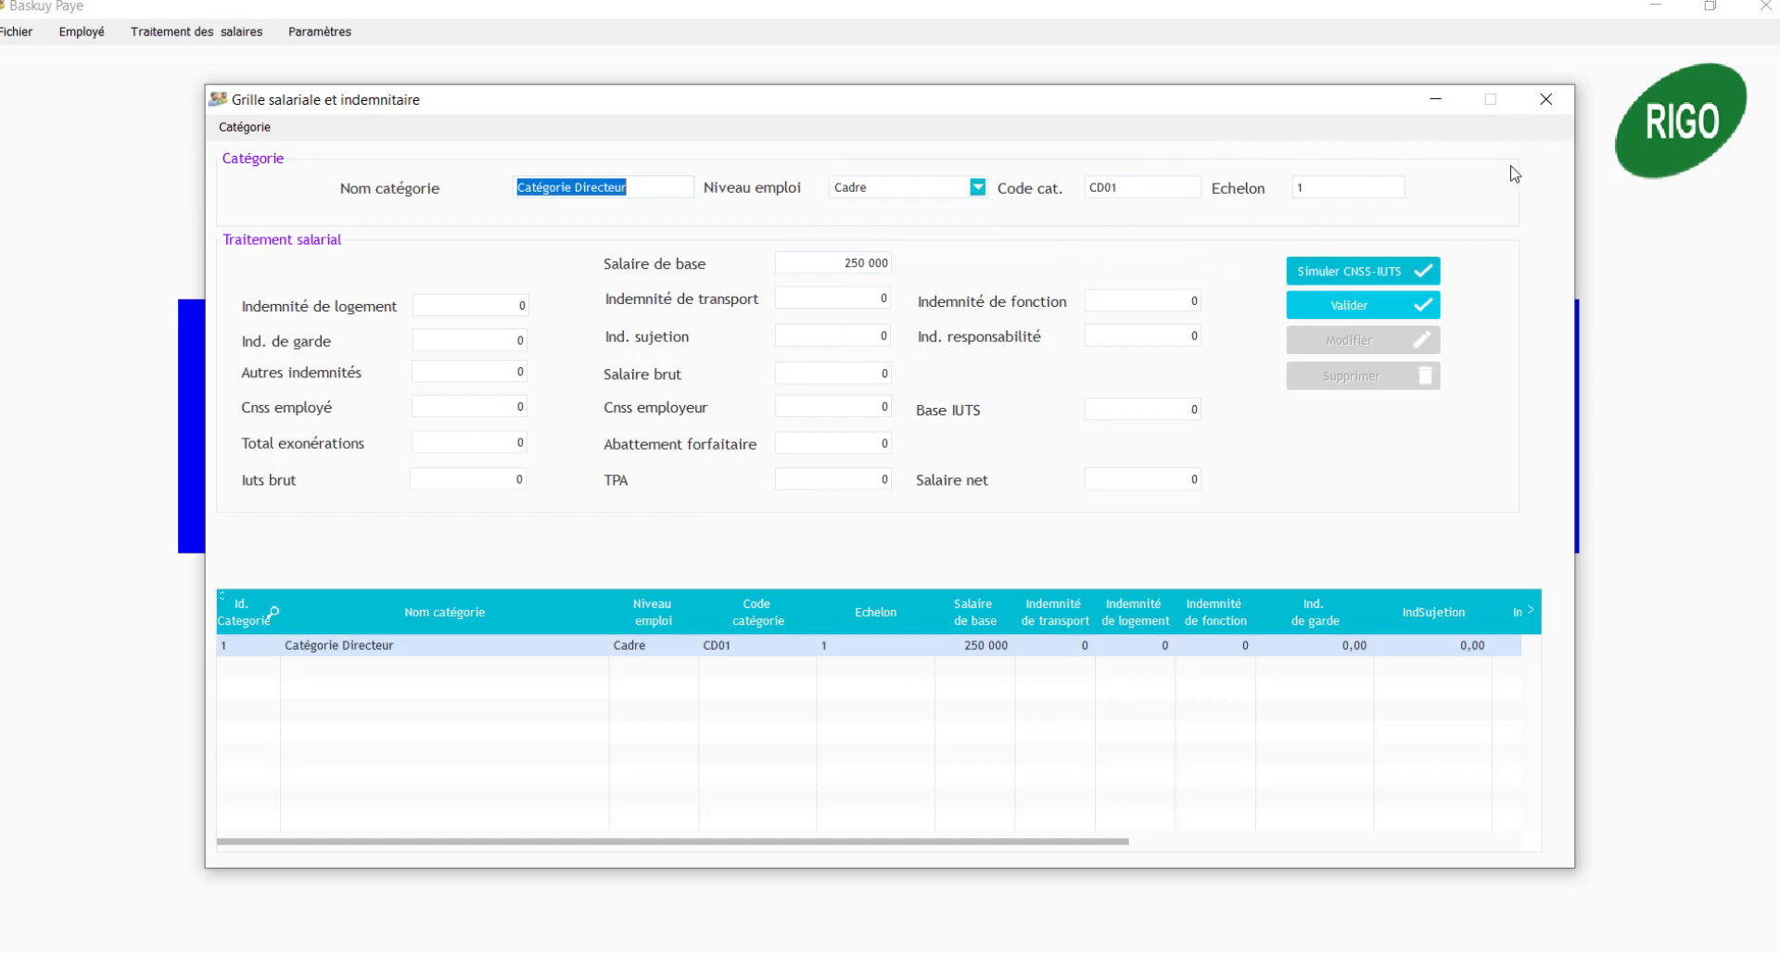
click(1547, 100)
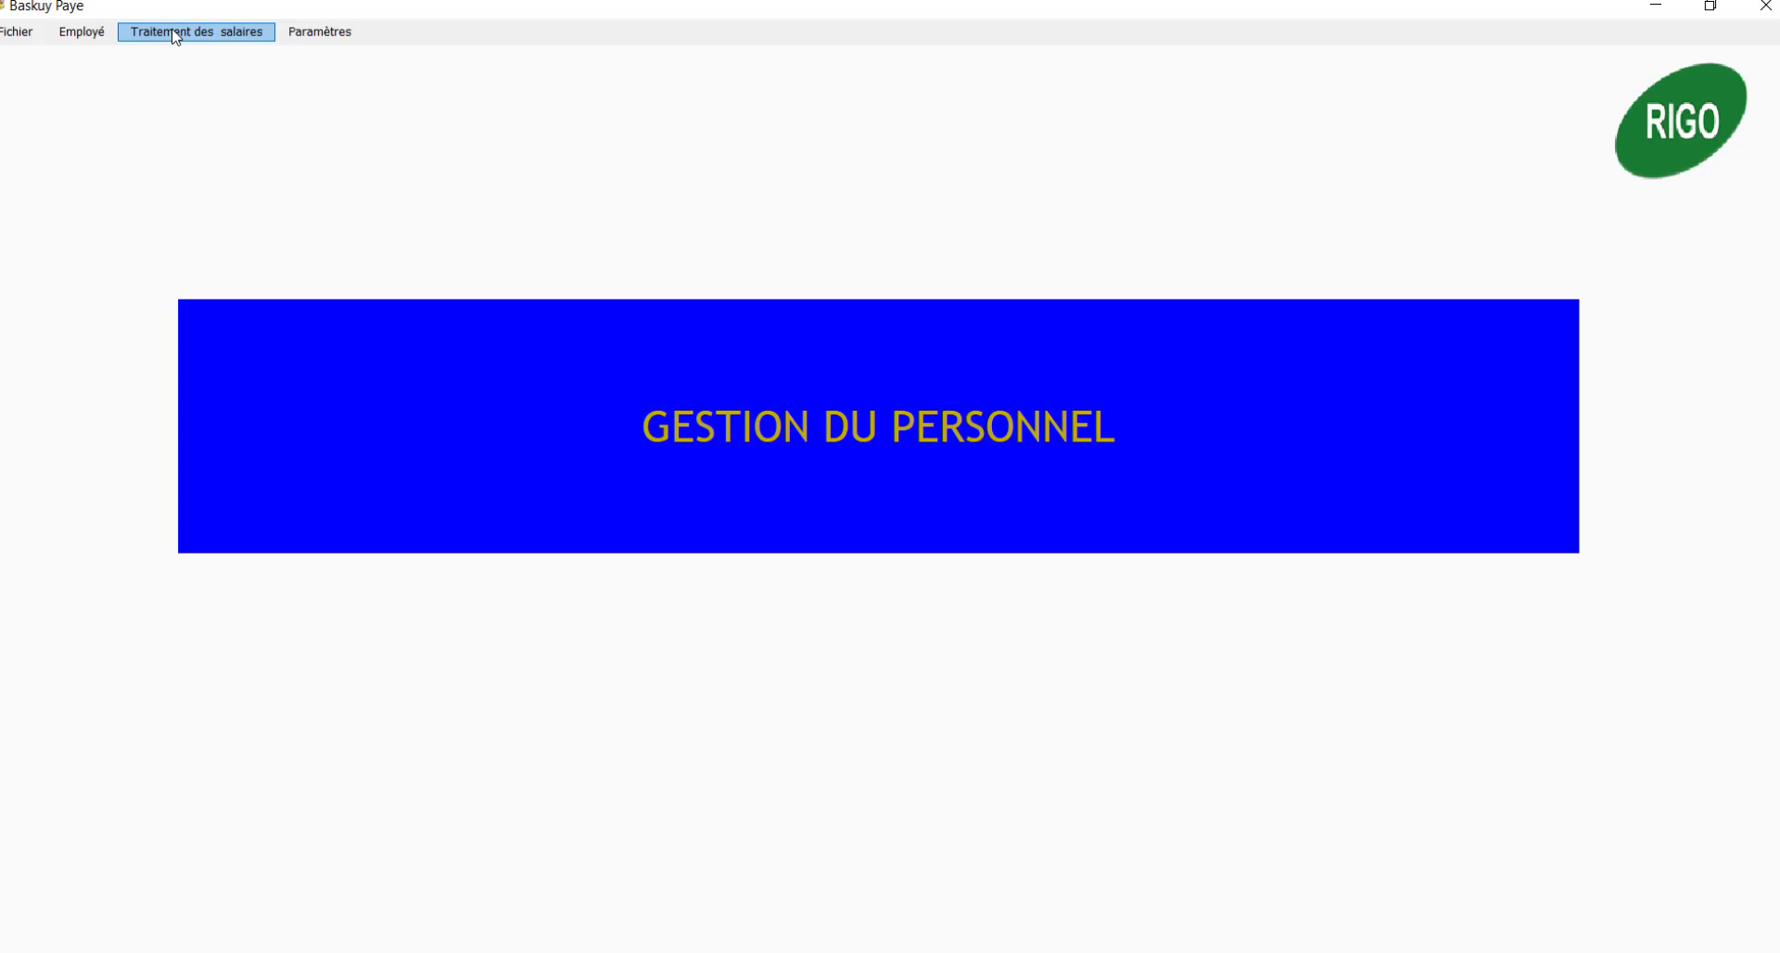
click(317, 34)
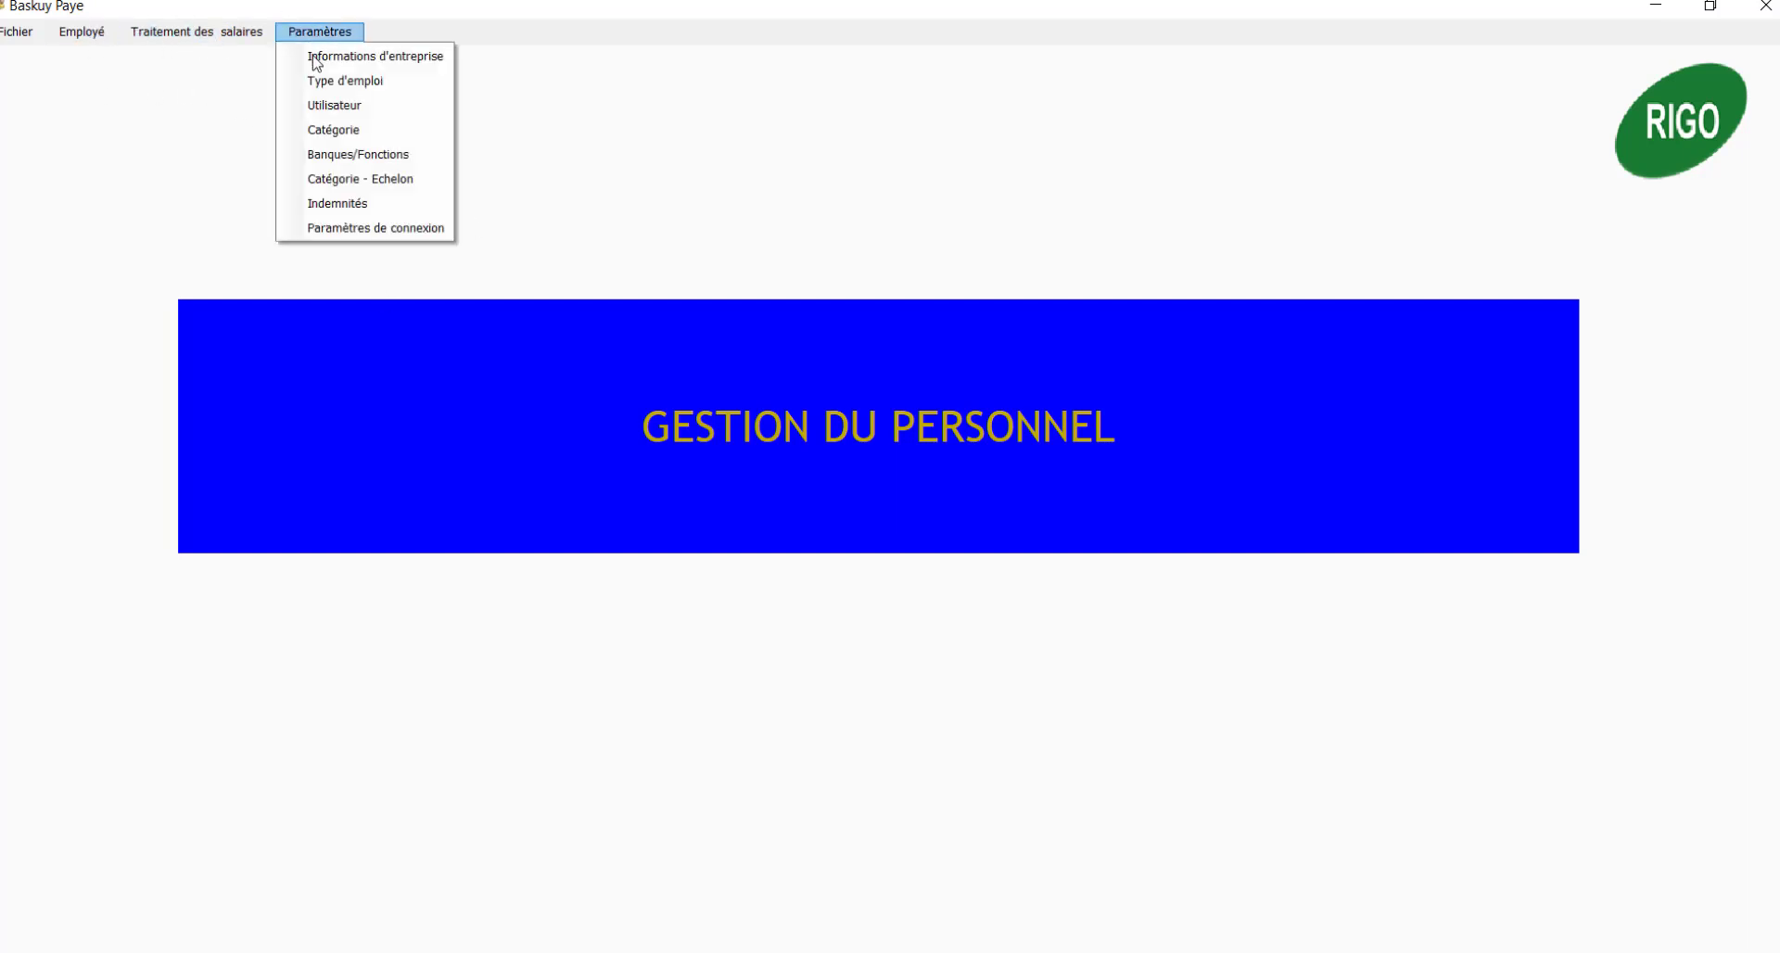
click(343, 204)
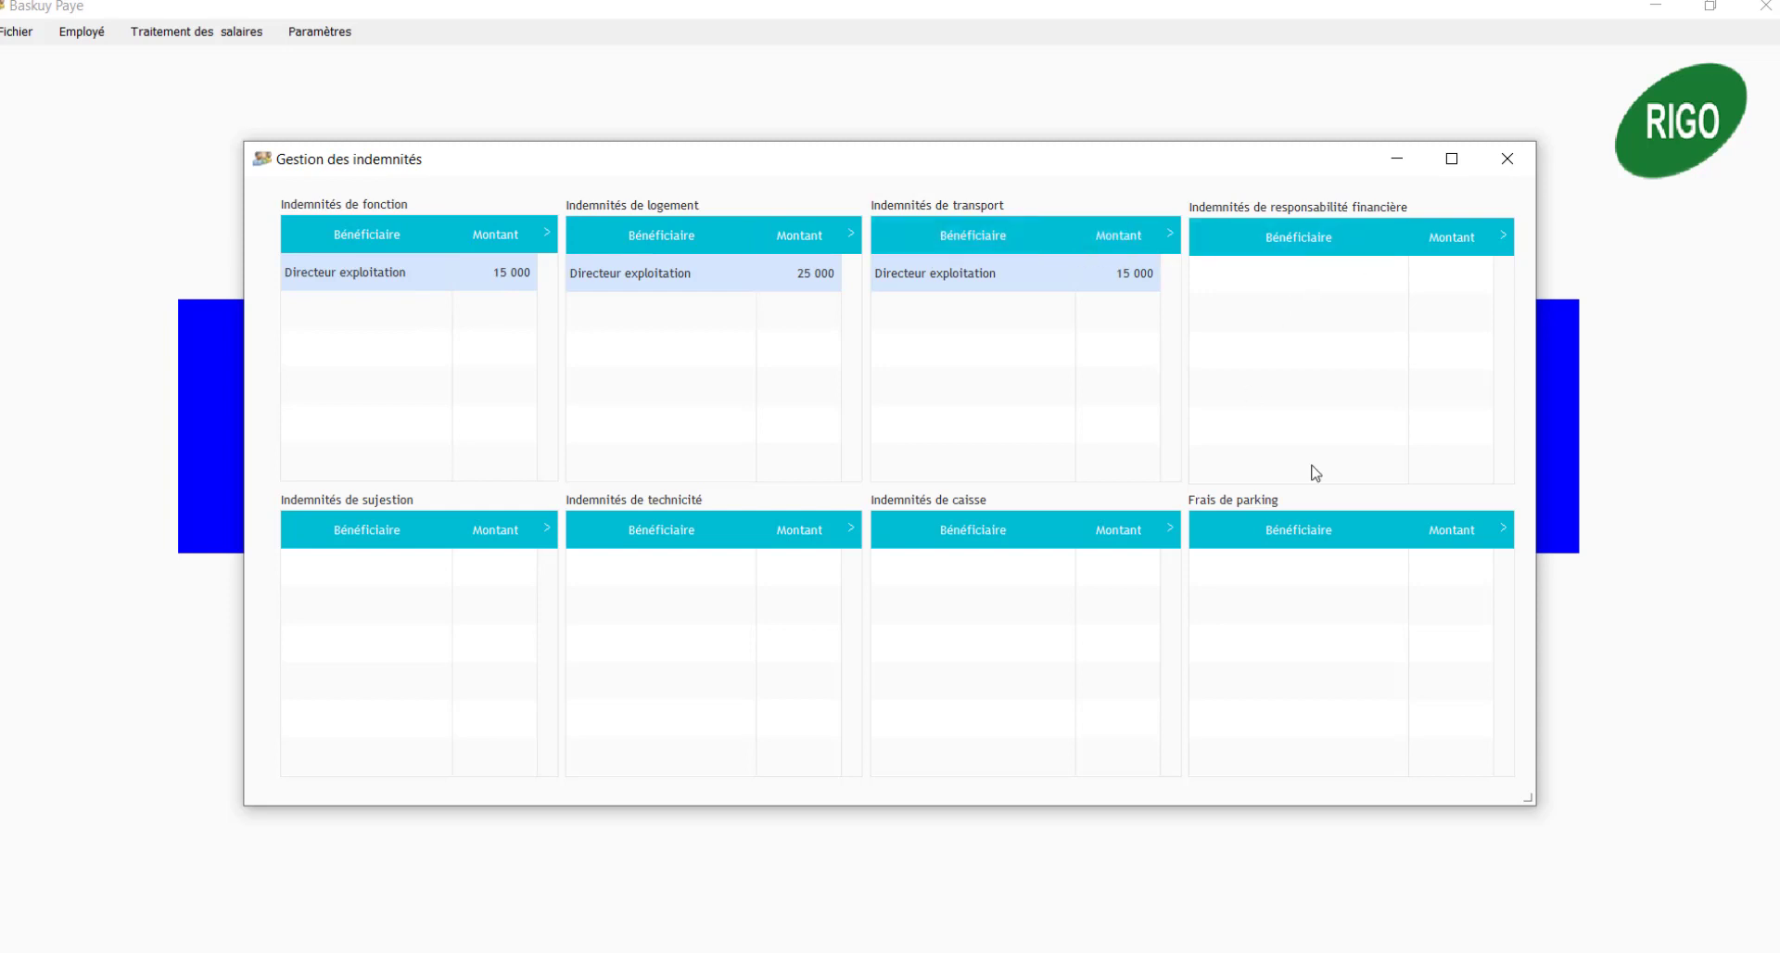
click(1507, 159)
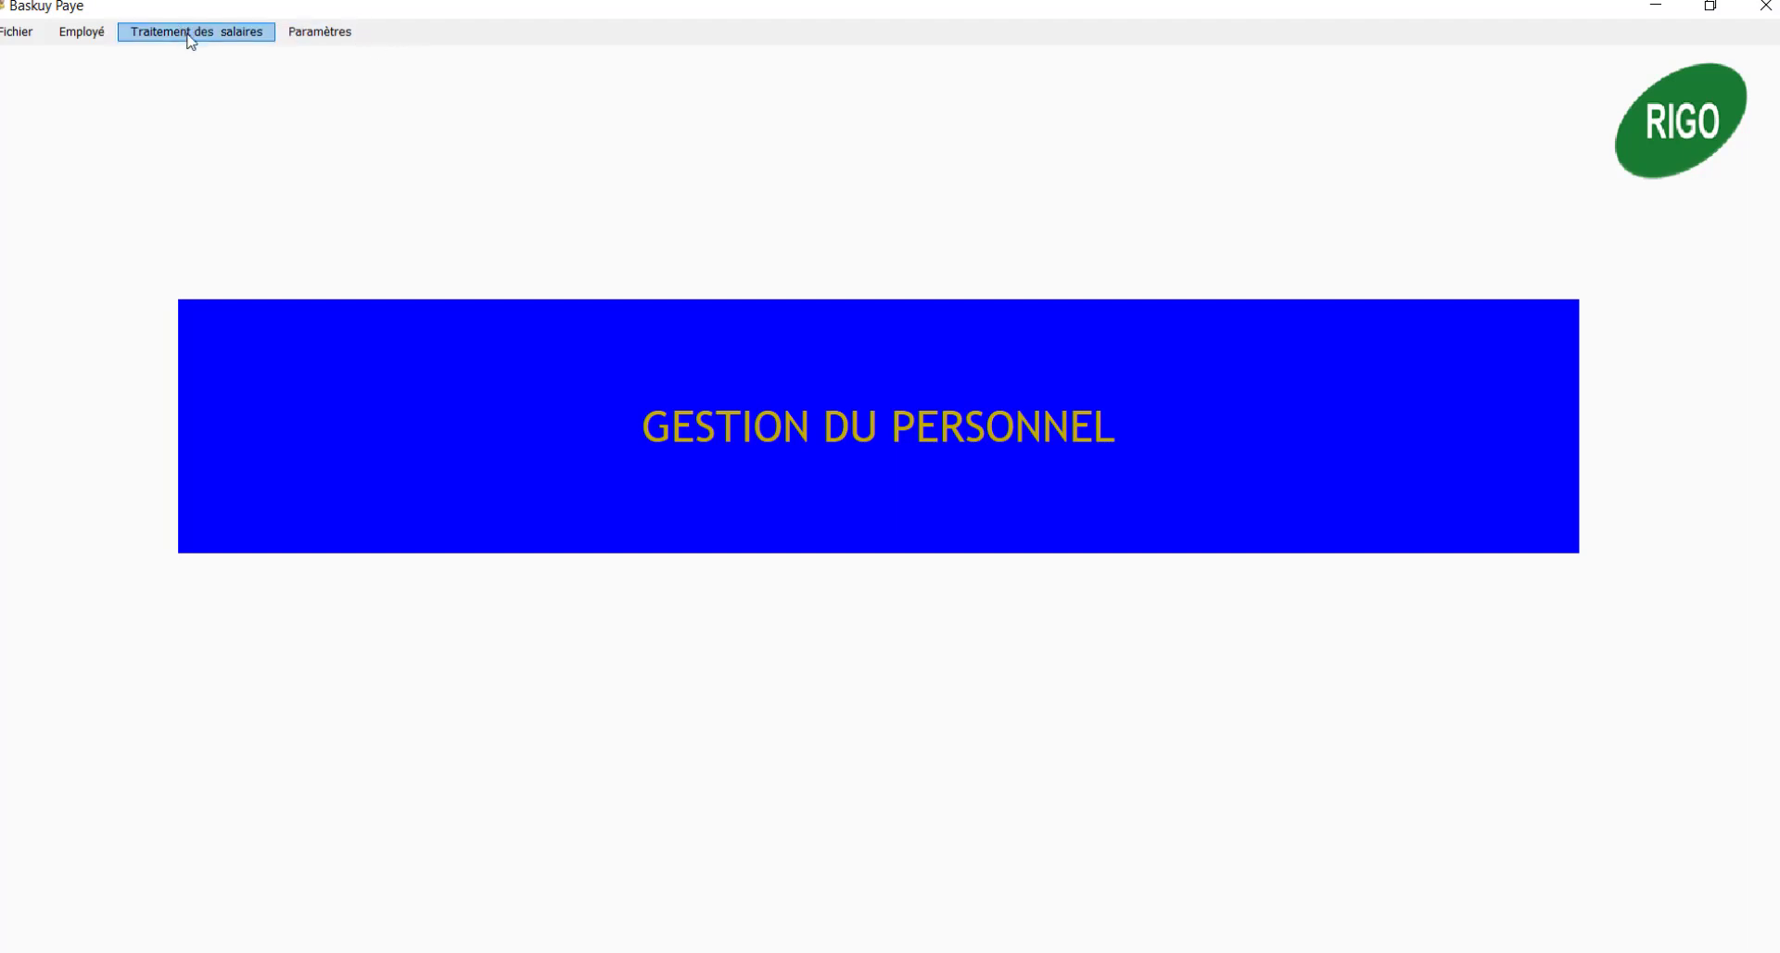
View the employee identity records and close the window
click(104, 33)
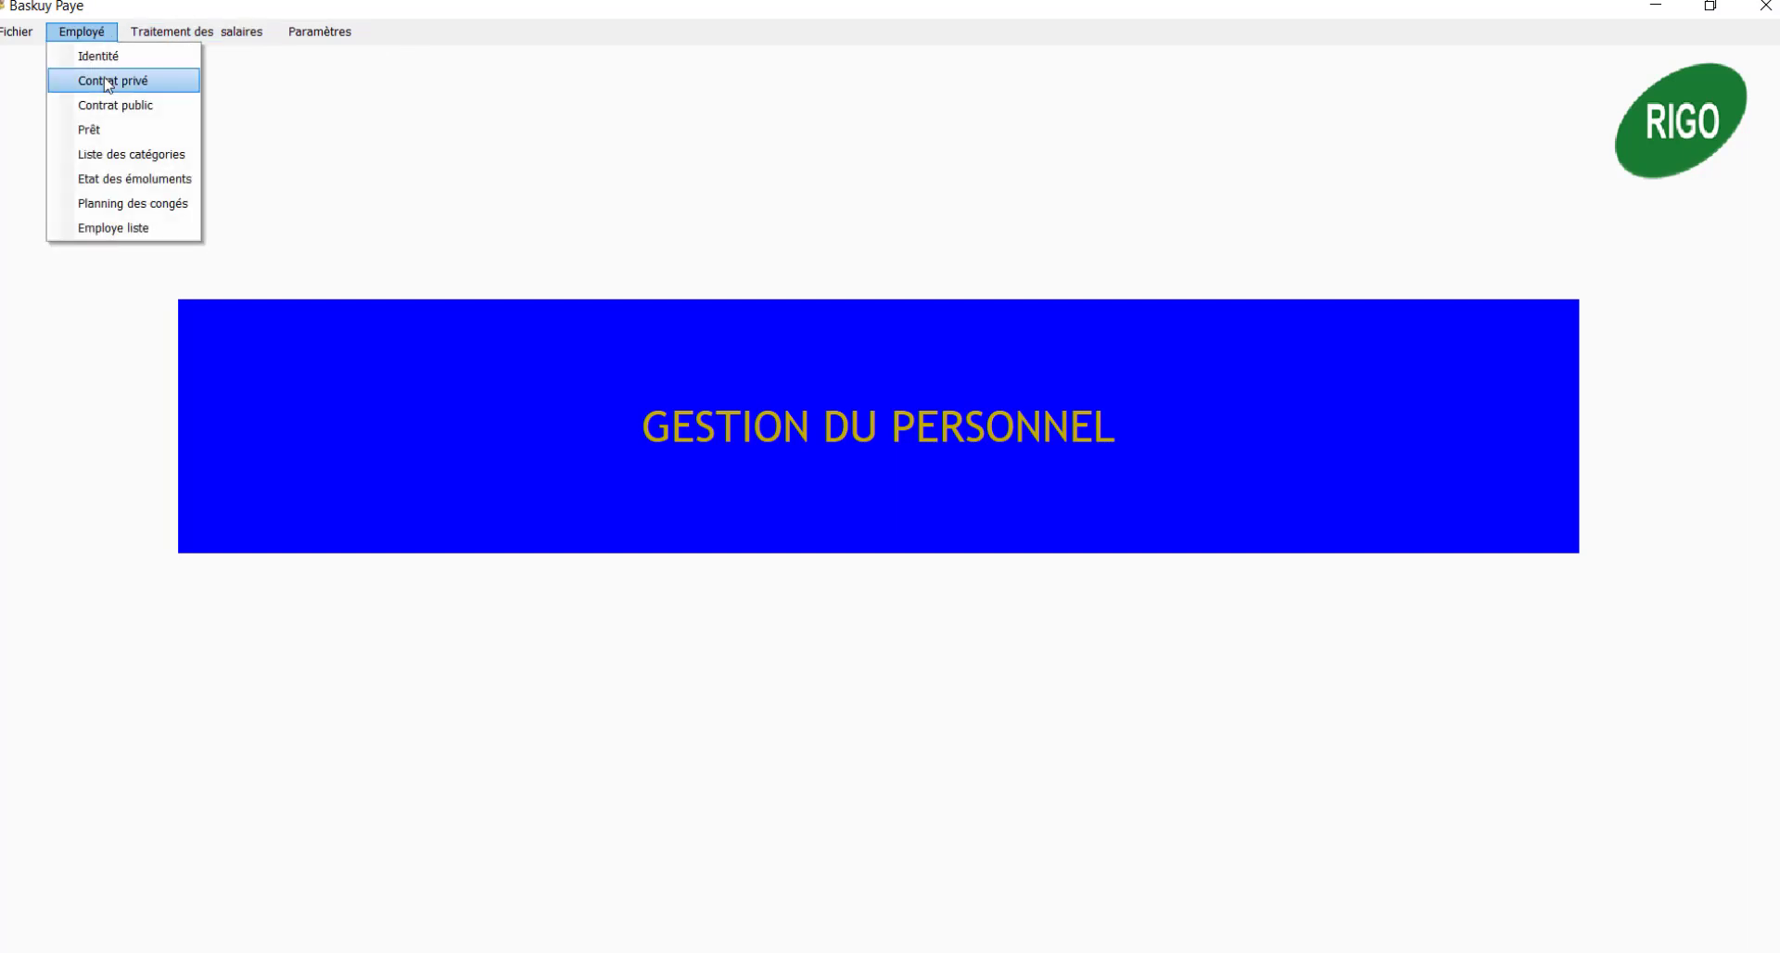
click(120, 70)
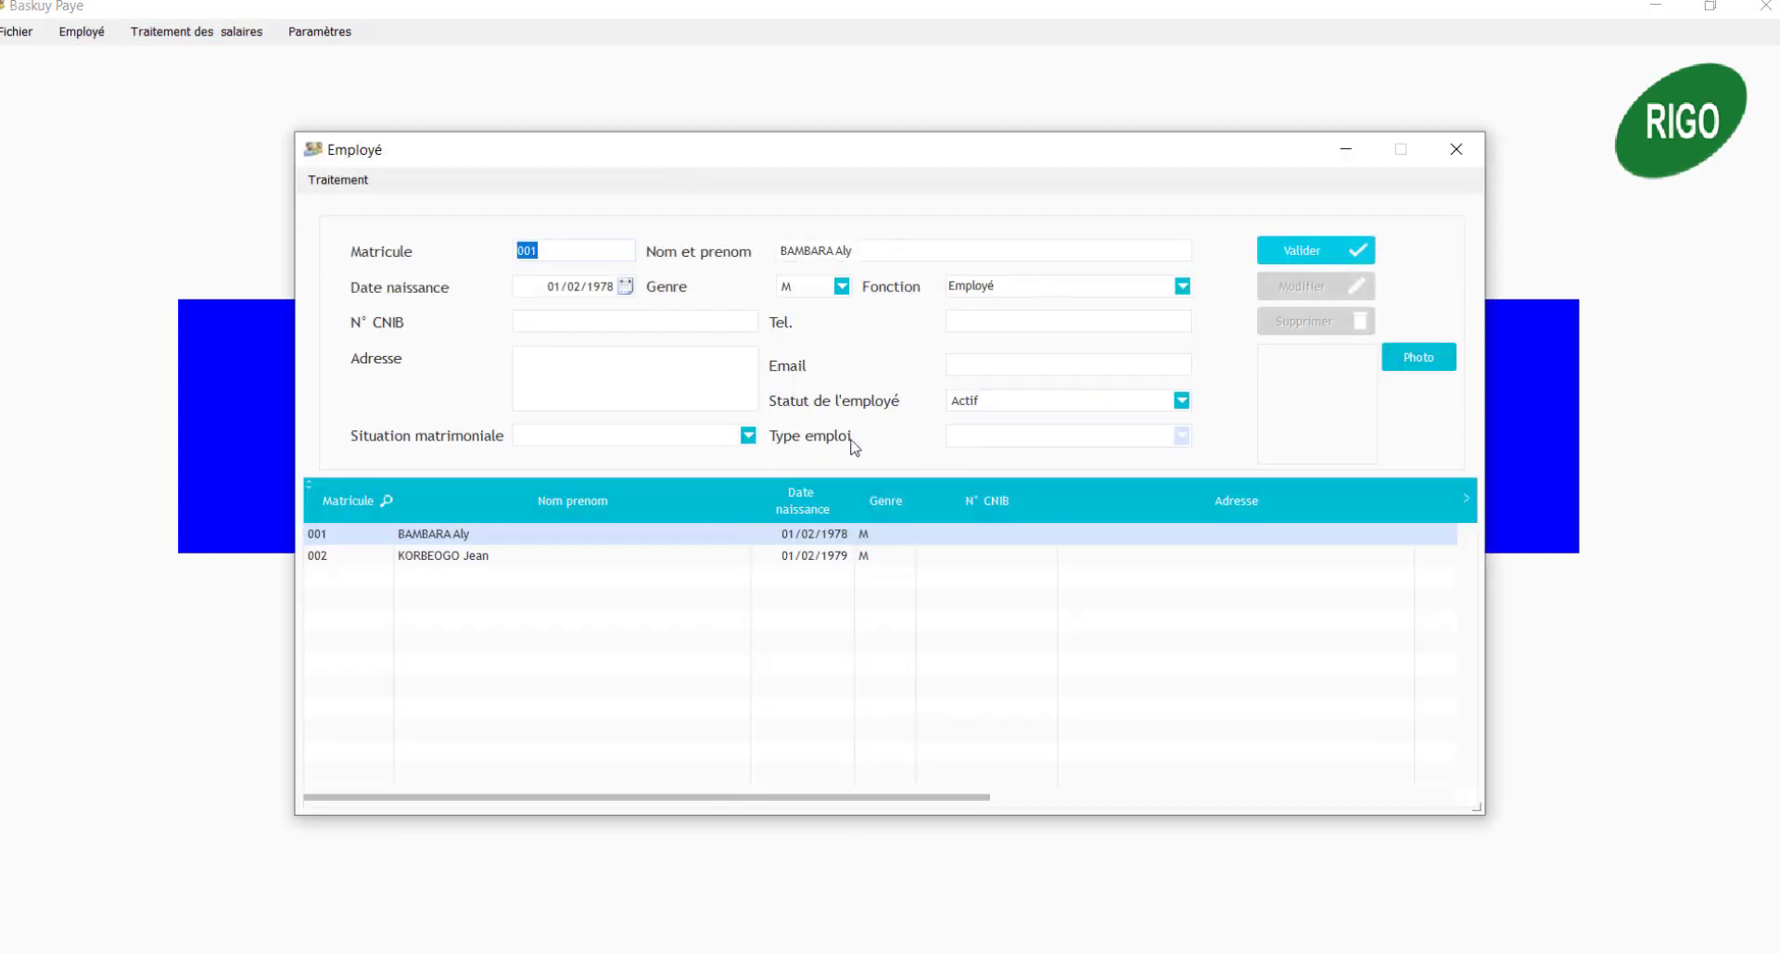
click(1456, 149)
Start a private contract for the second listed employee and assign the service DIRECTION DE L'EXPLOITATION
click(102, 35)
click(111, 84)
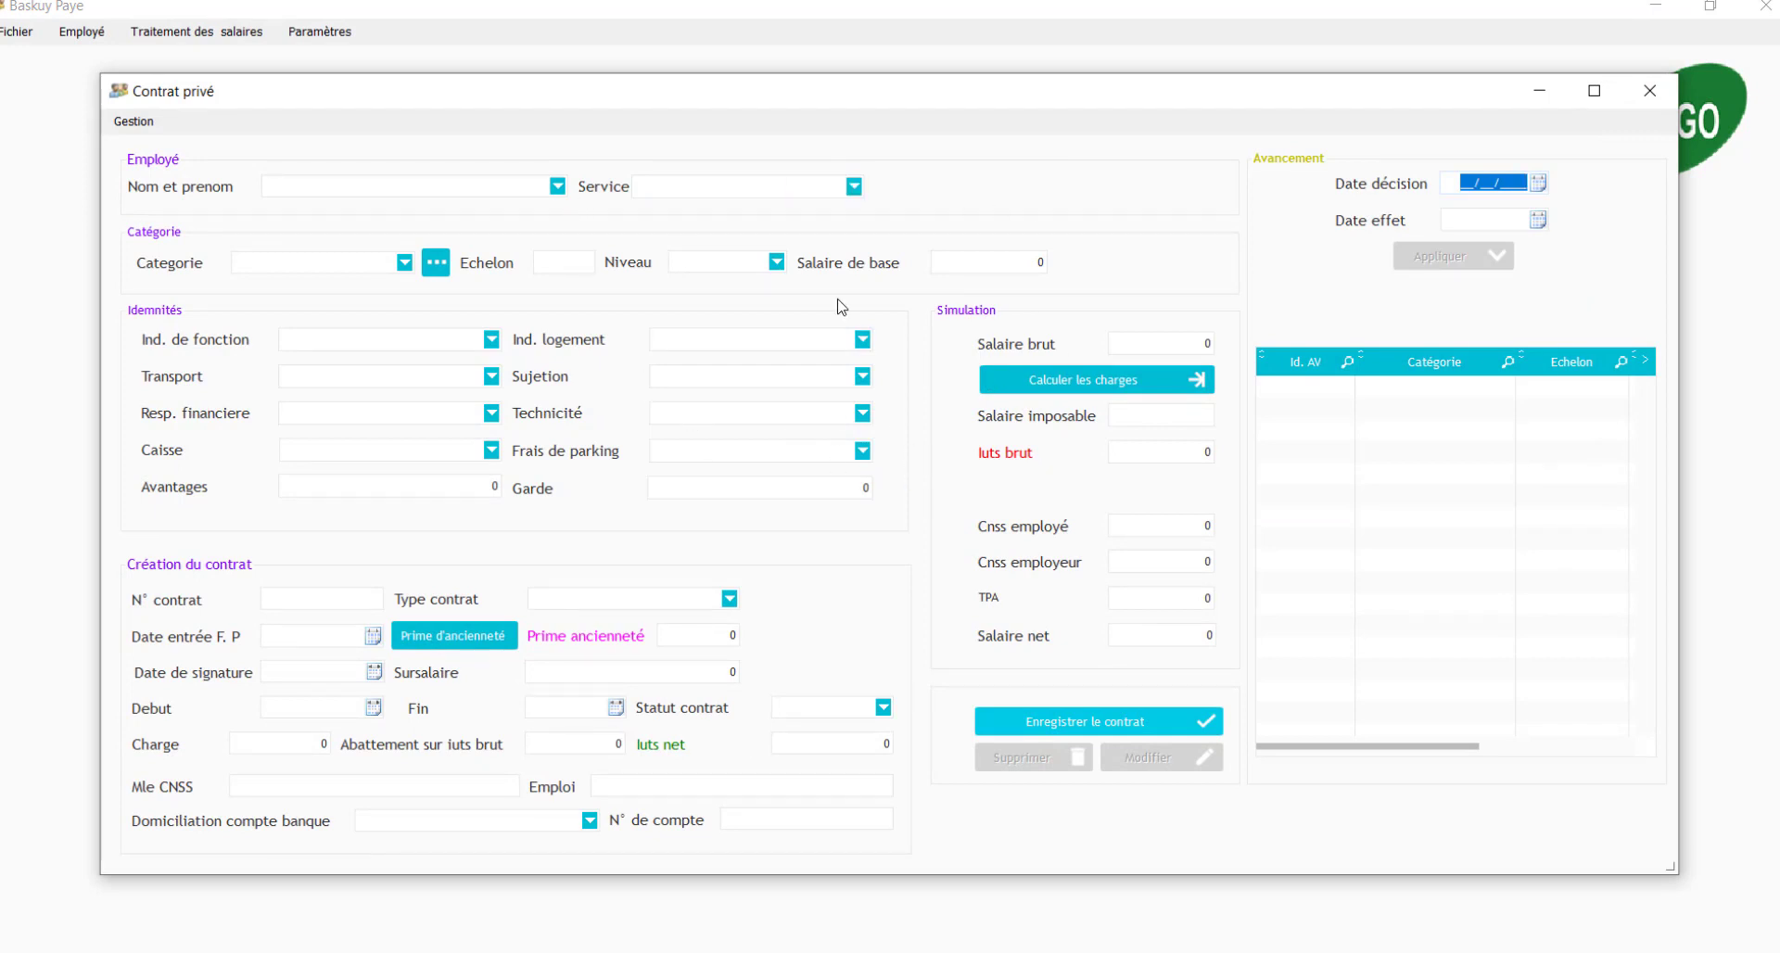
click(561, 190)
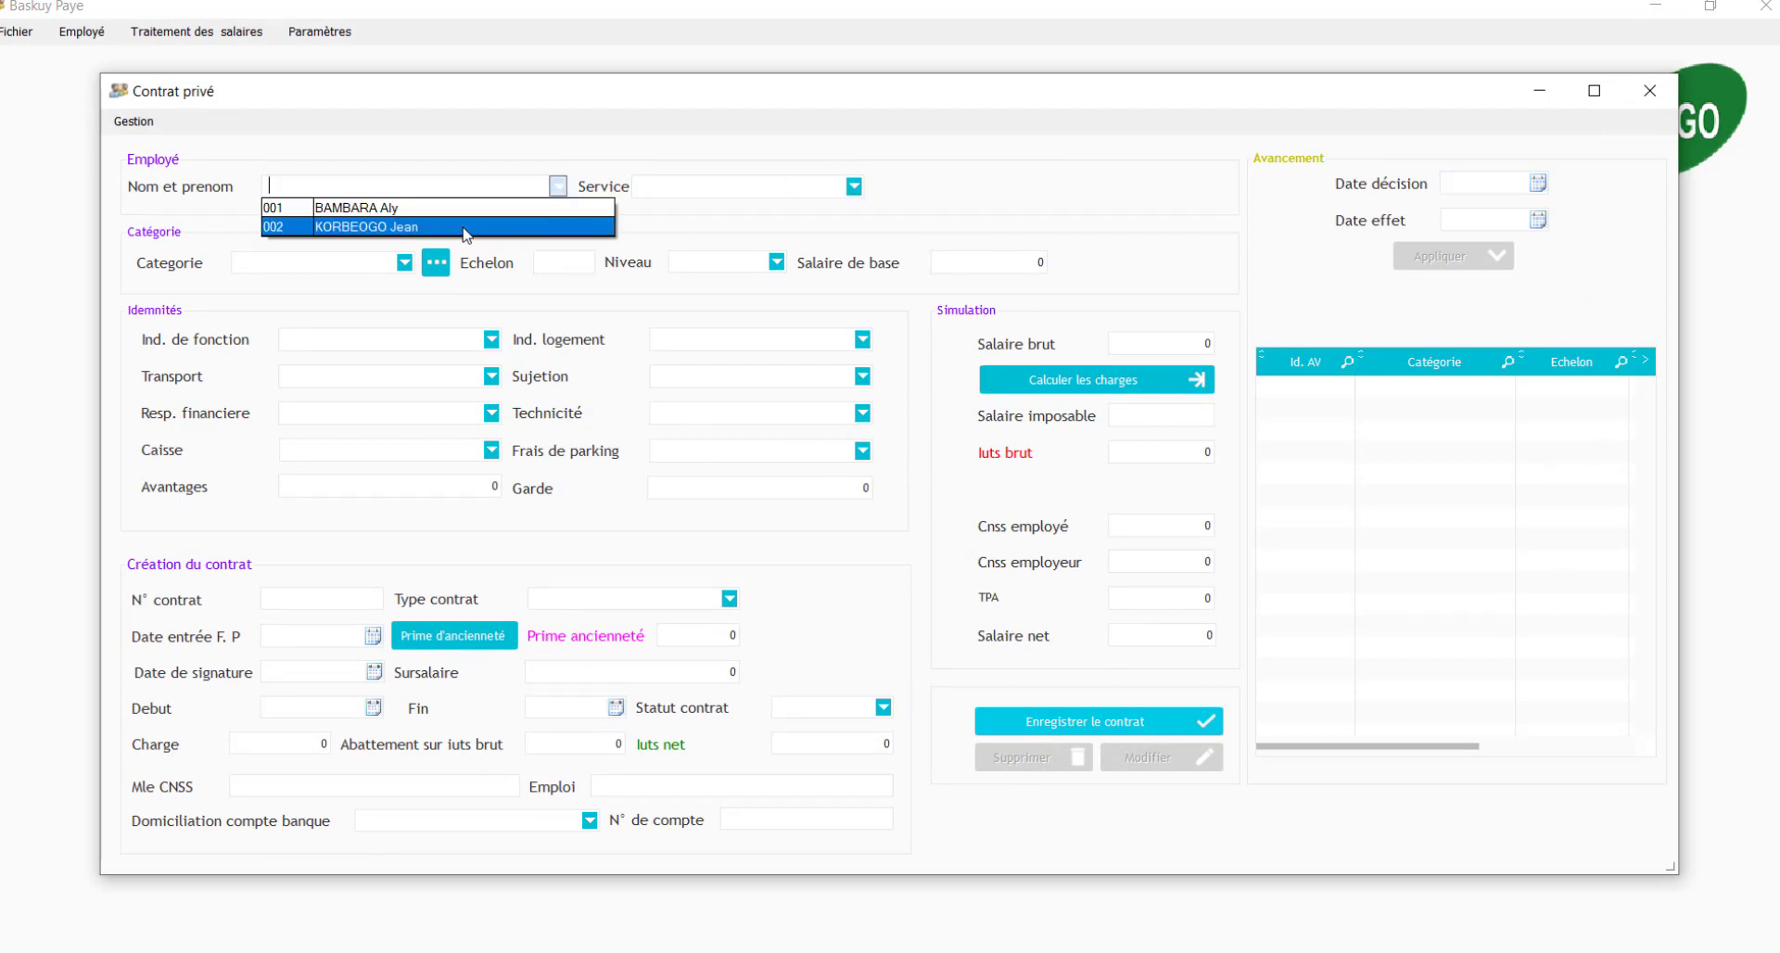
click(469, 222)
click(854, 186)
click(850, 210)
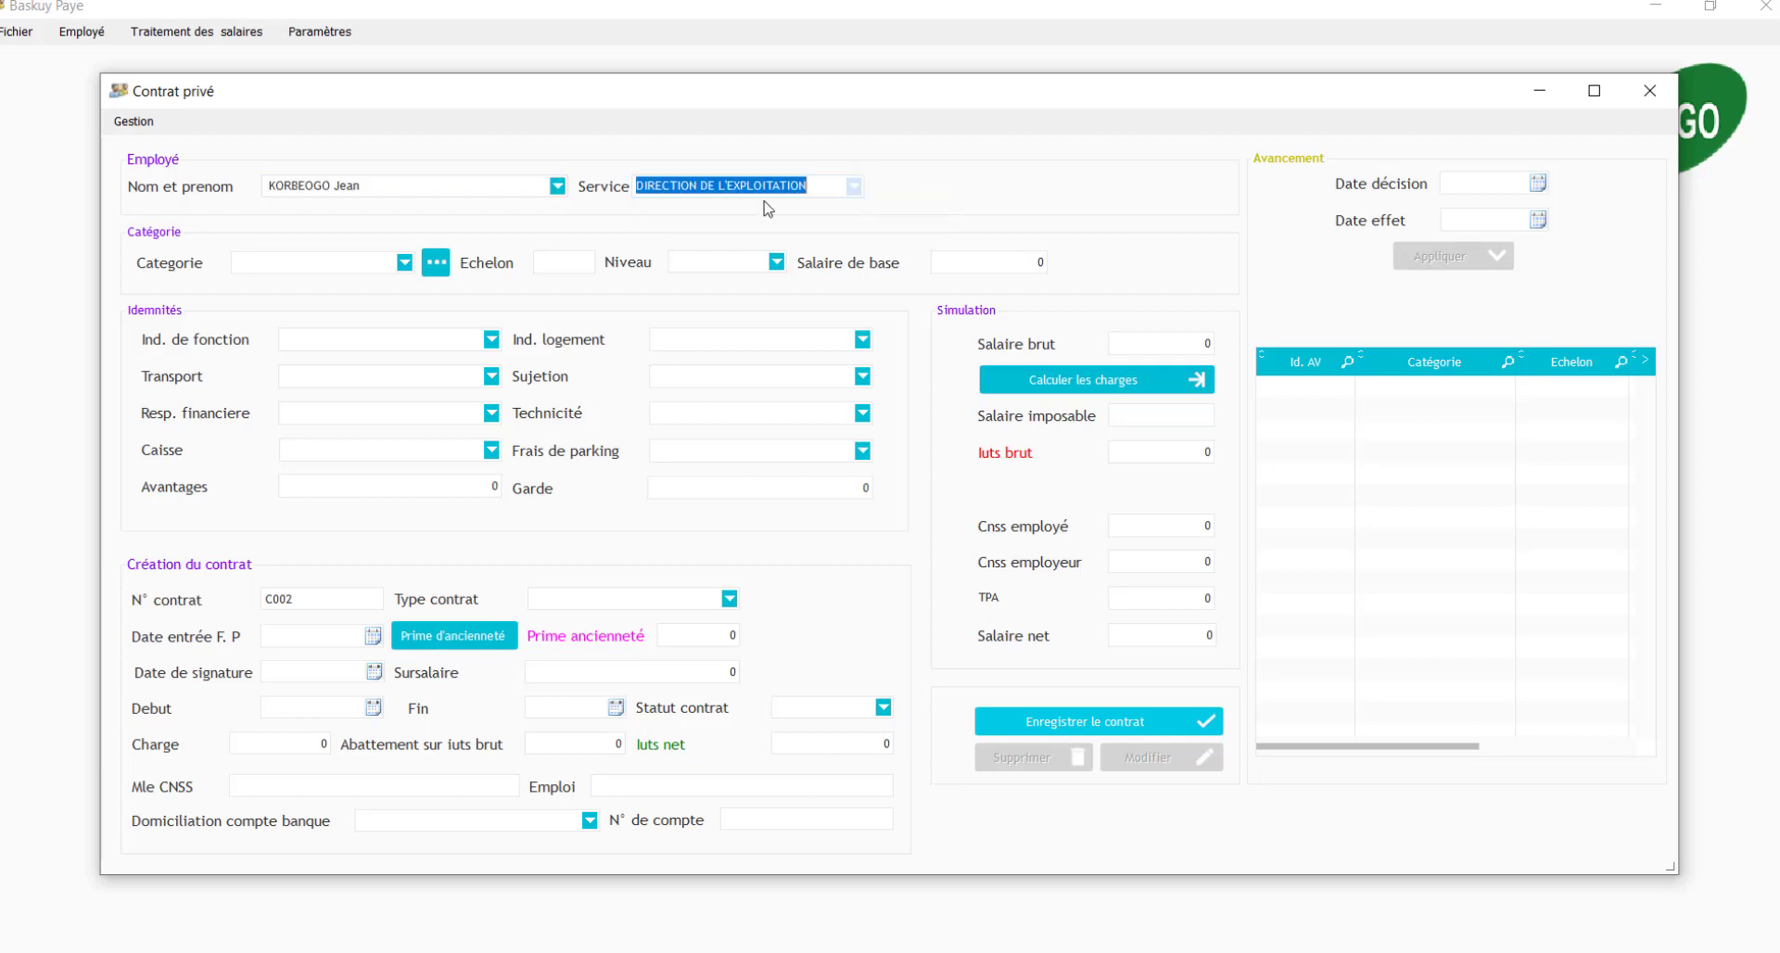
Set the contract's category to Catégorie Directeur and load its echelon, level and base salary
click(404, 262)
click(345, 291)
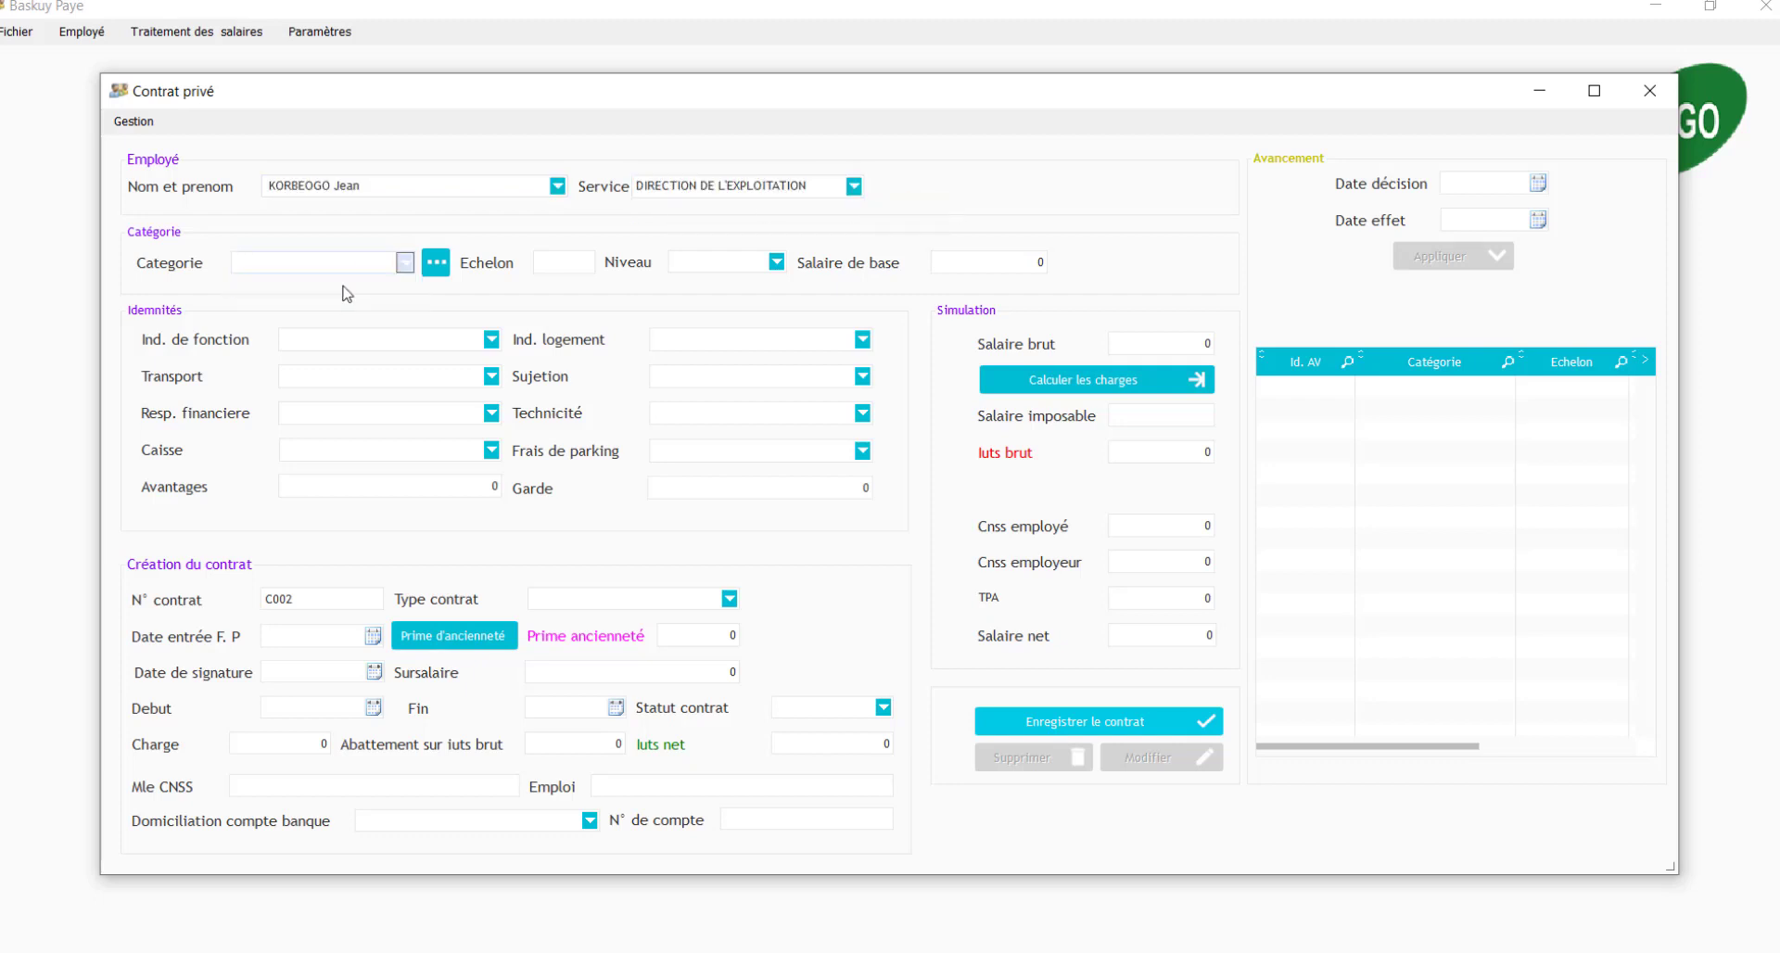
click(436, 263)
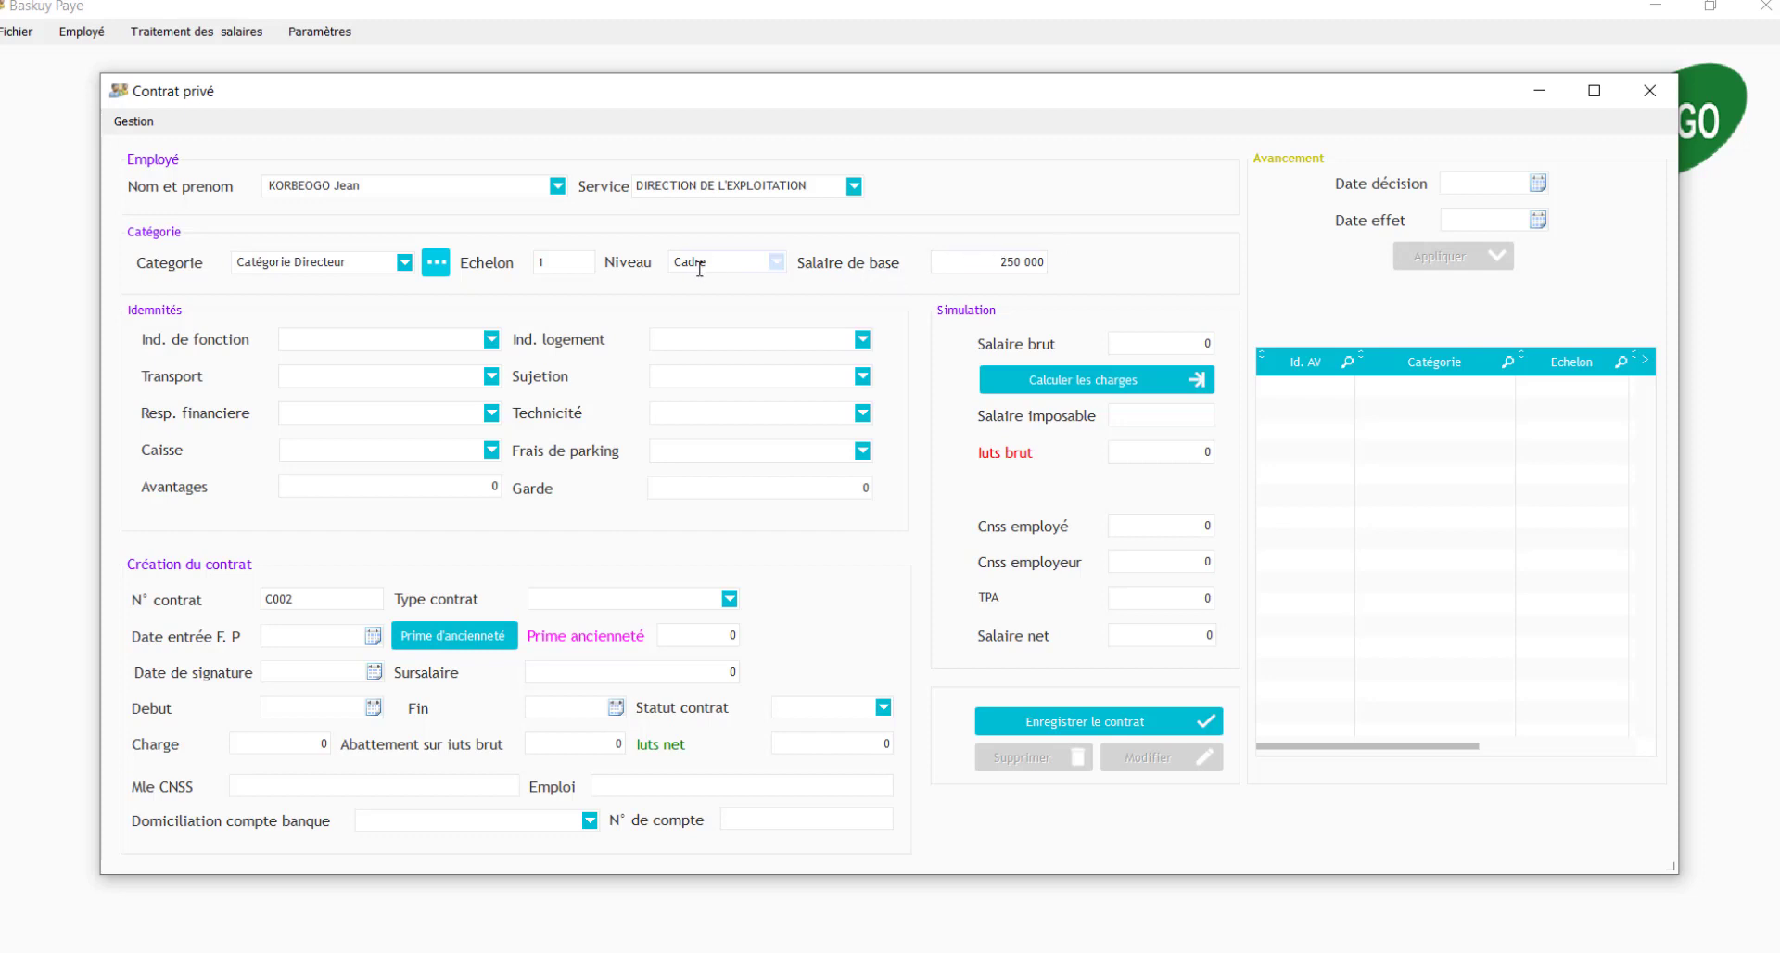
Assign the Directeur exploitation allowances to the contract: 15 000 for function, 25 000 for housing and 15 000 for transport
click(491, 339)
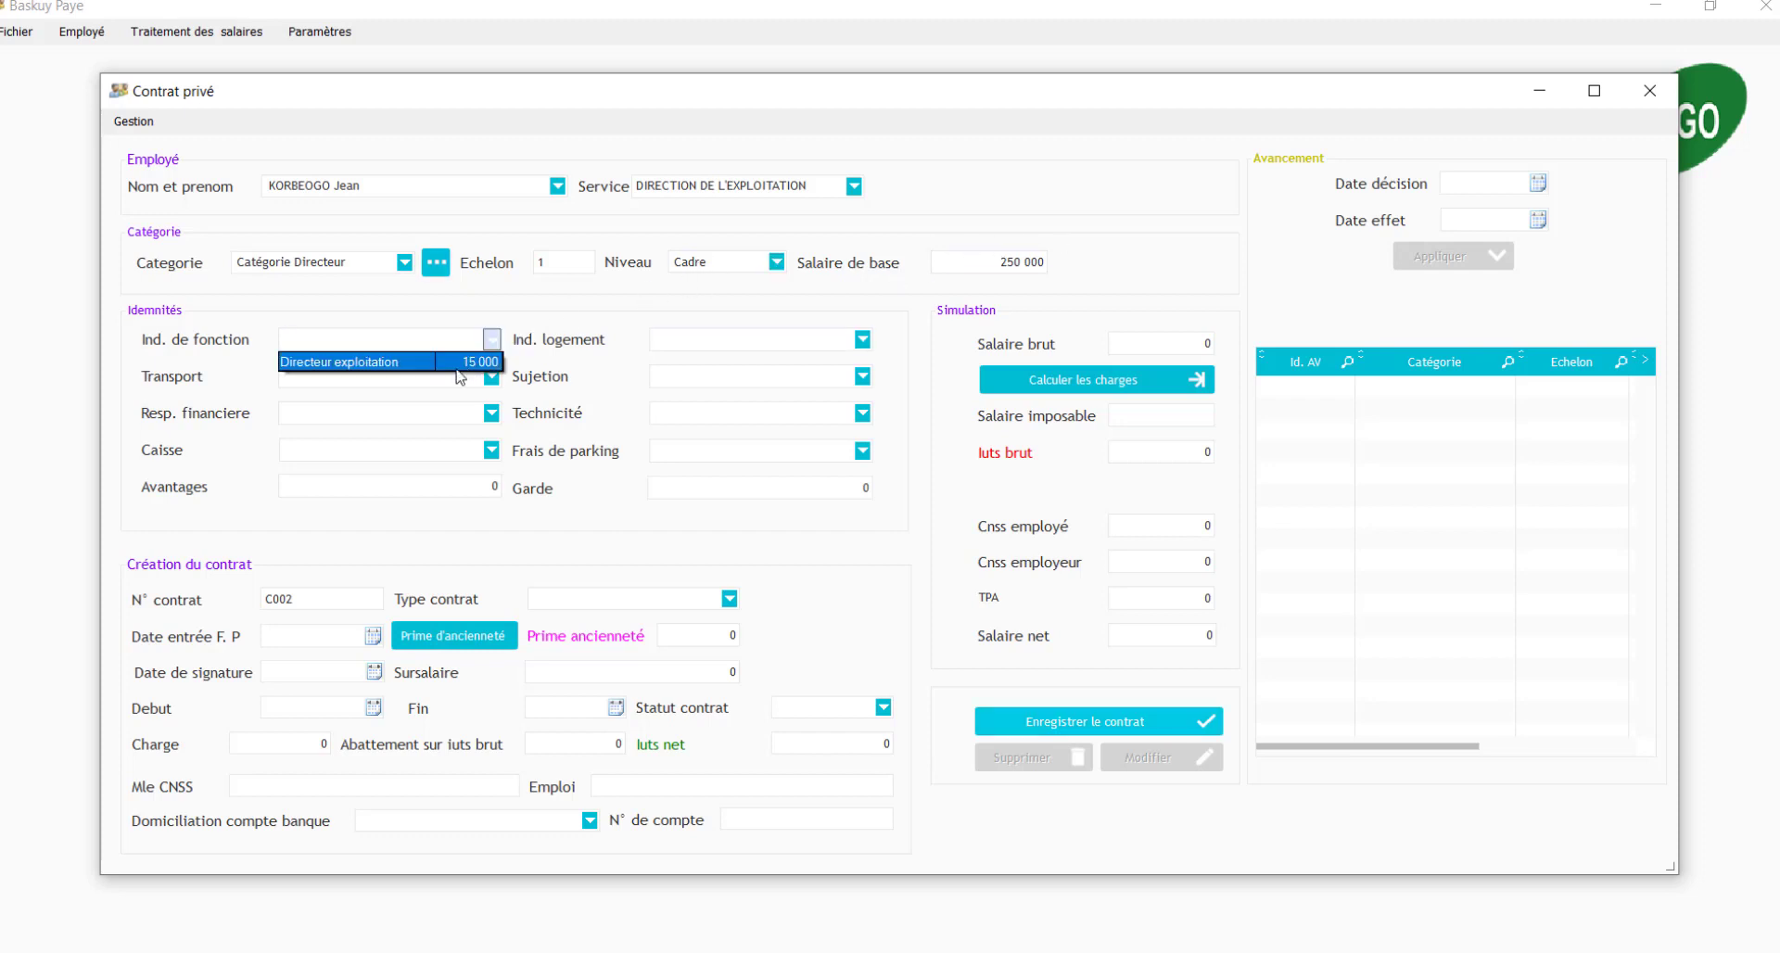
click(456, 362)
click(863, 339)
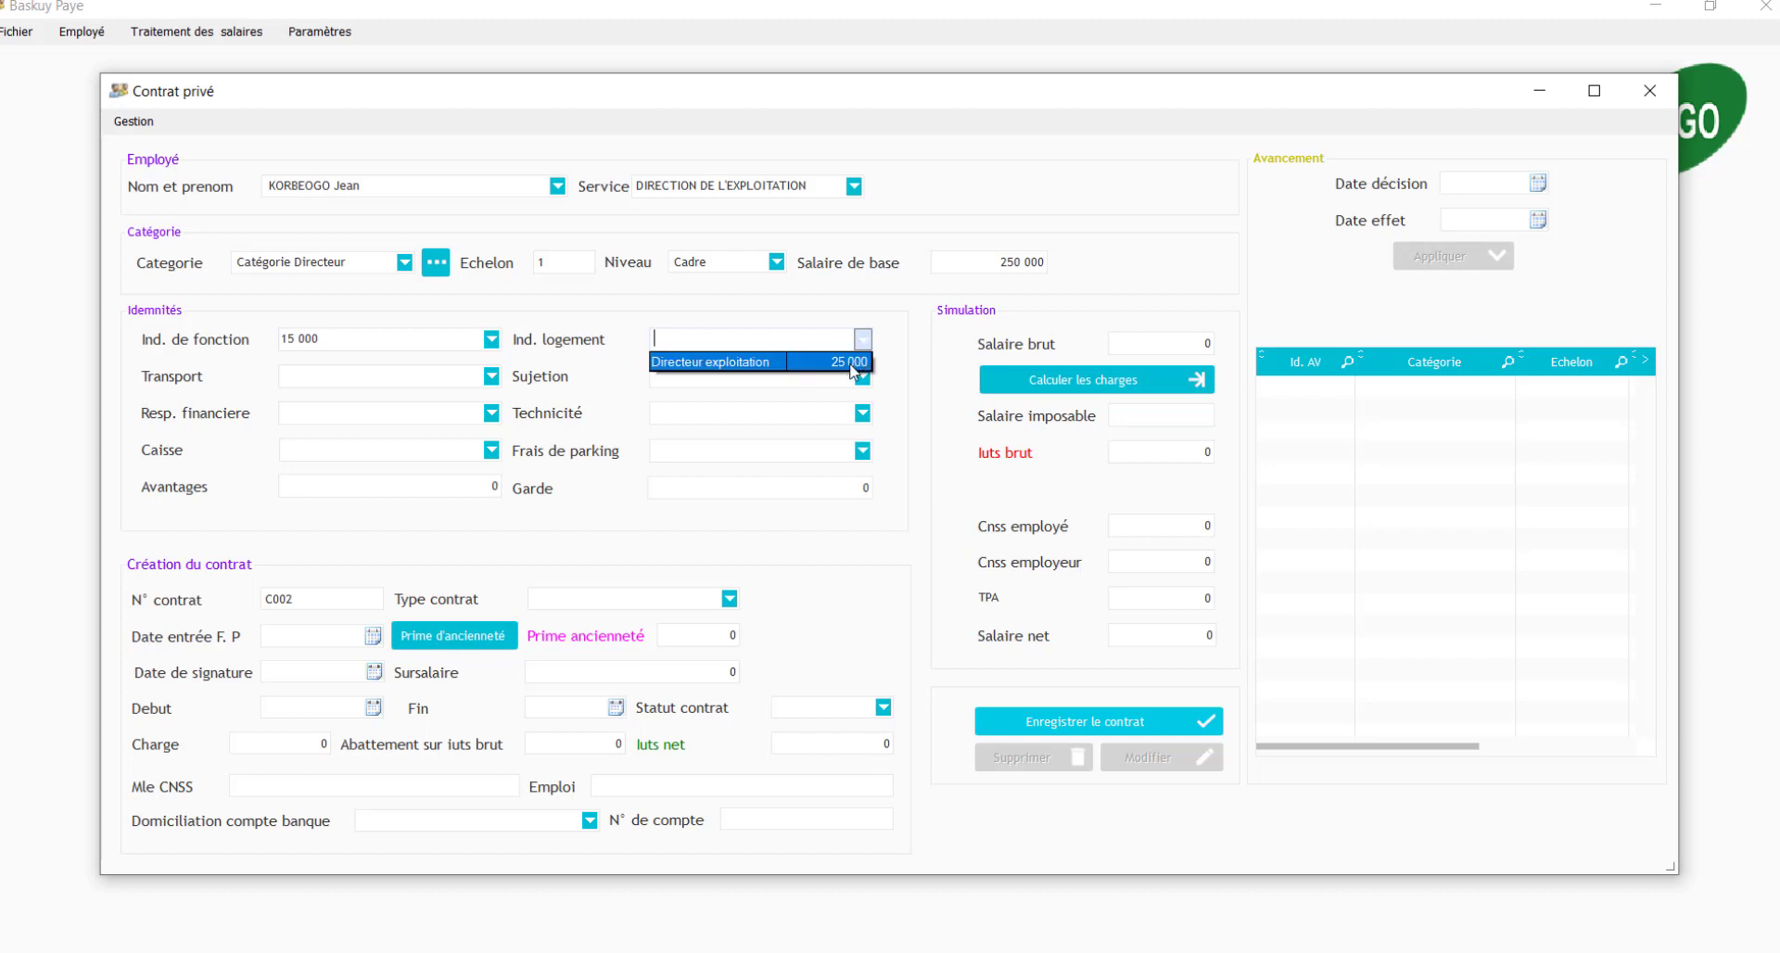
click(851, 362)
click(491, 376)
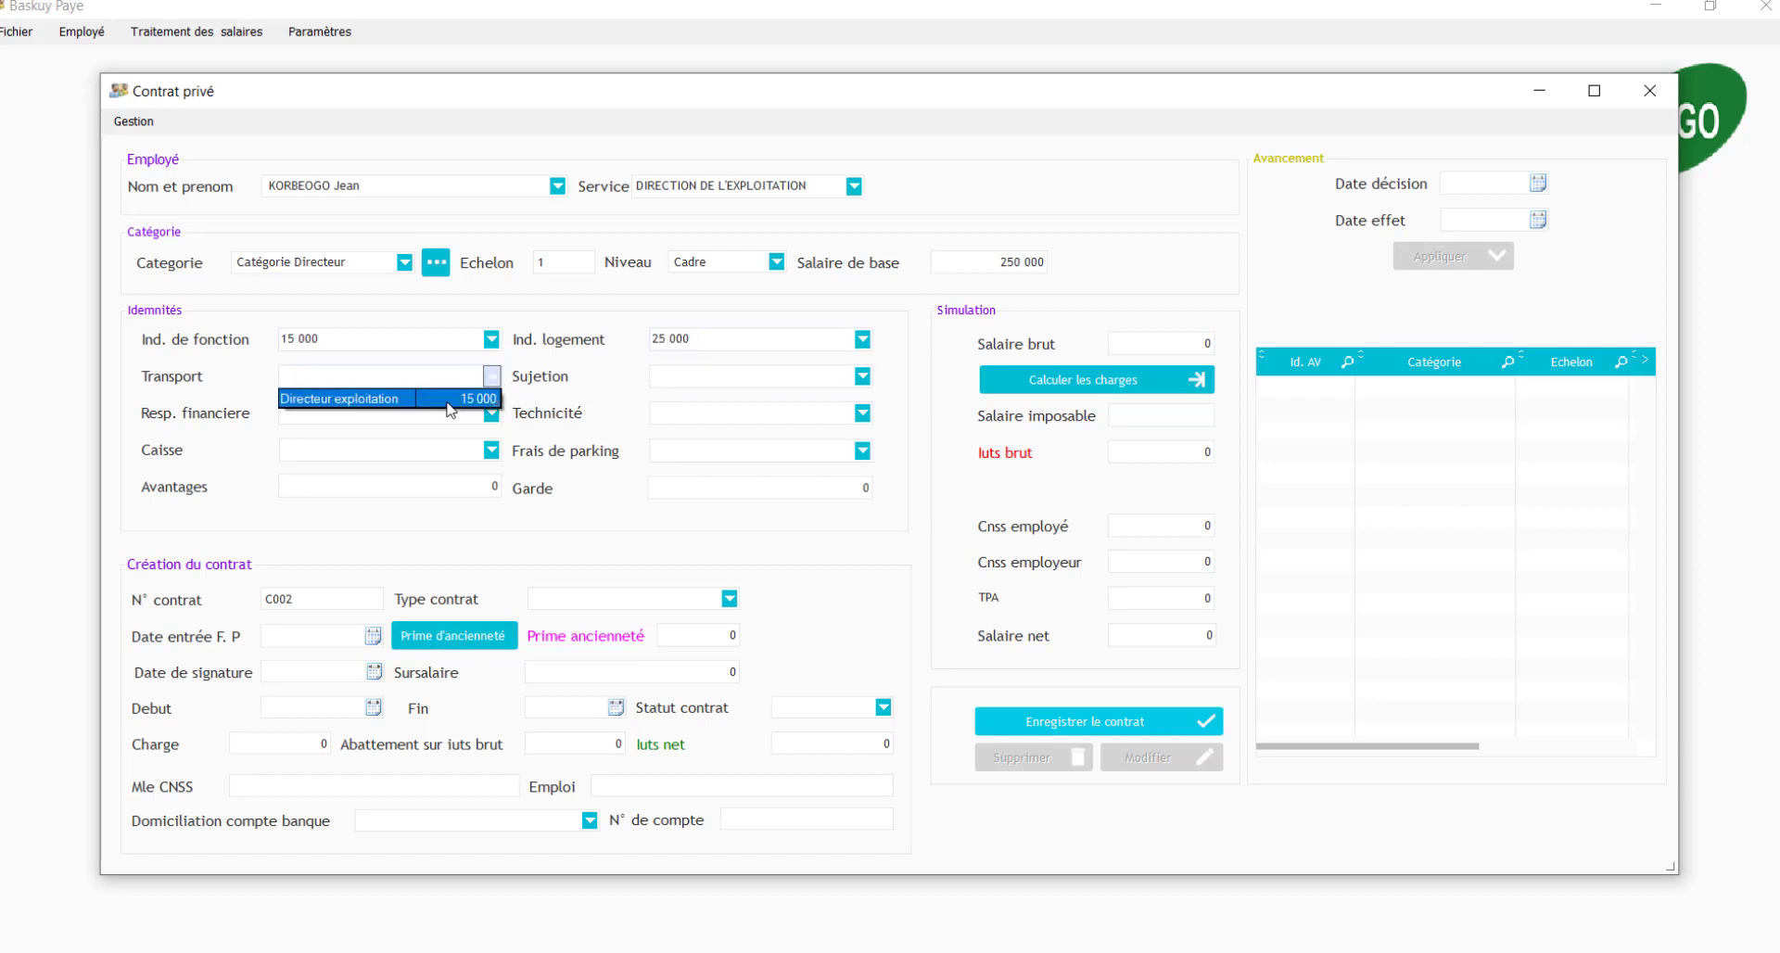
click(447, 400)
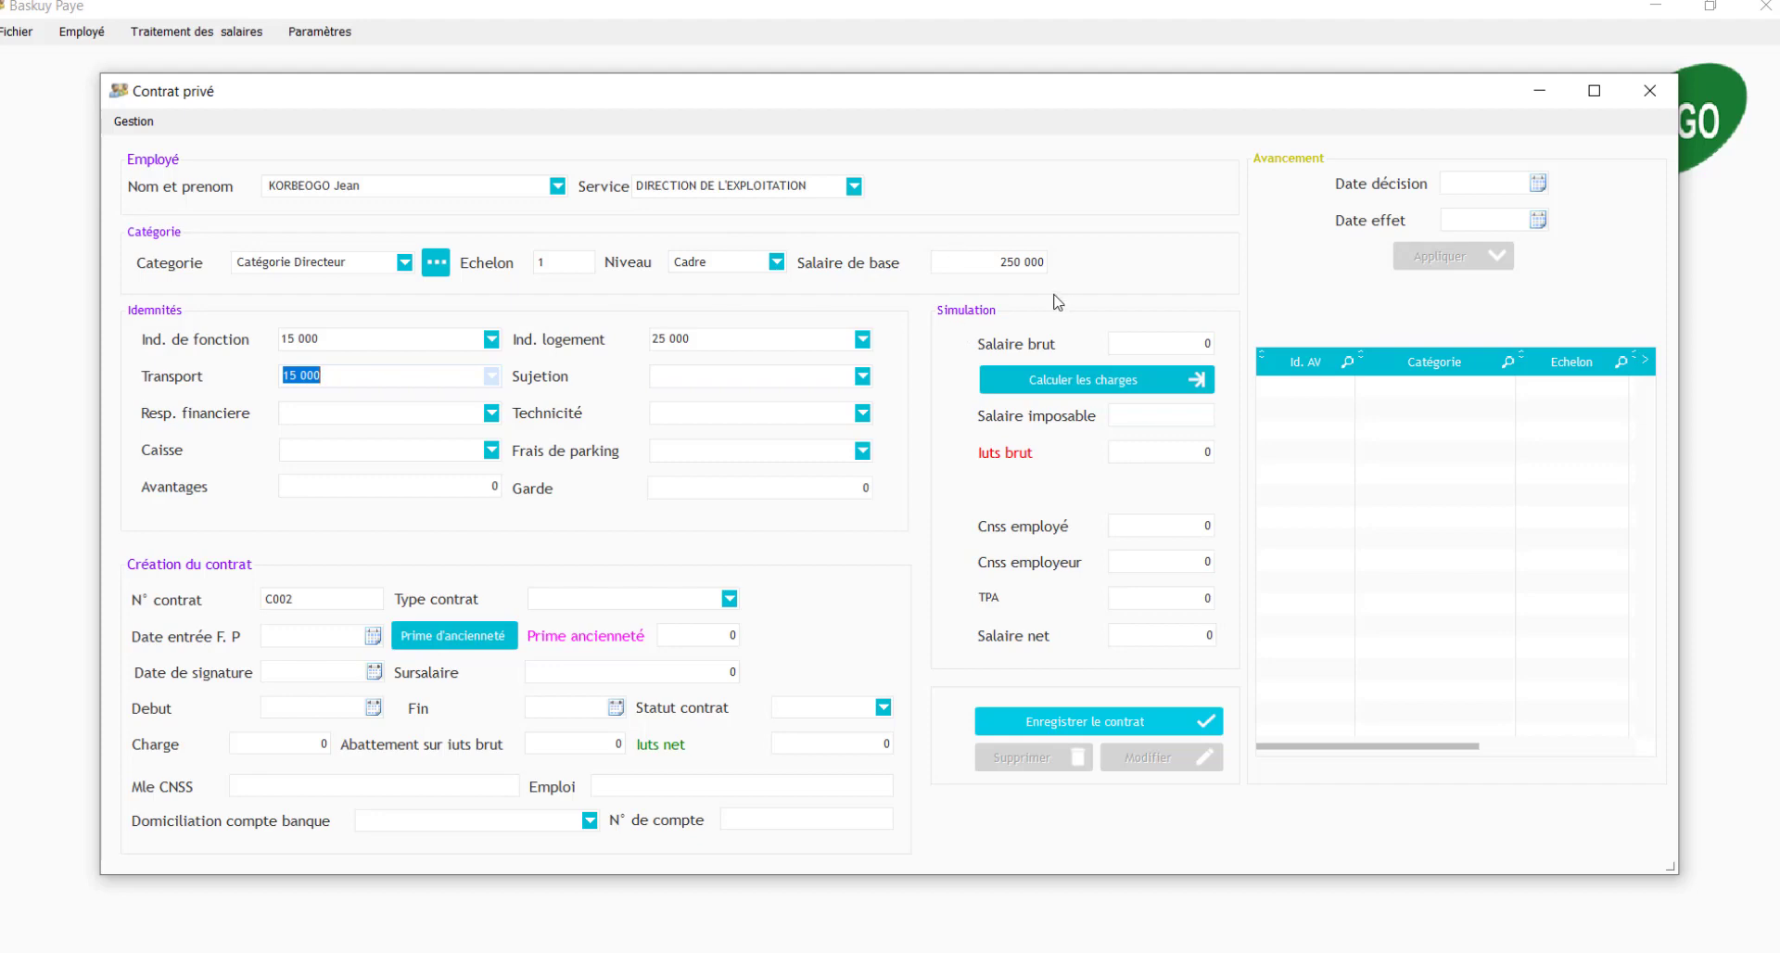
Set the contract's entry date, signature date and start date to 01/01/2021
click(339, 638)
text(01012)
click(324, 665)
text(01042)
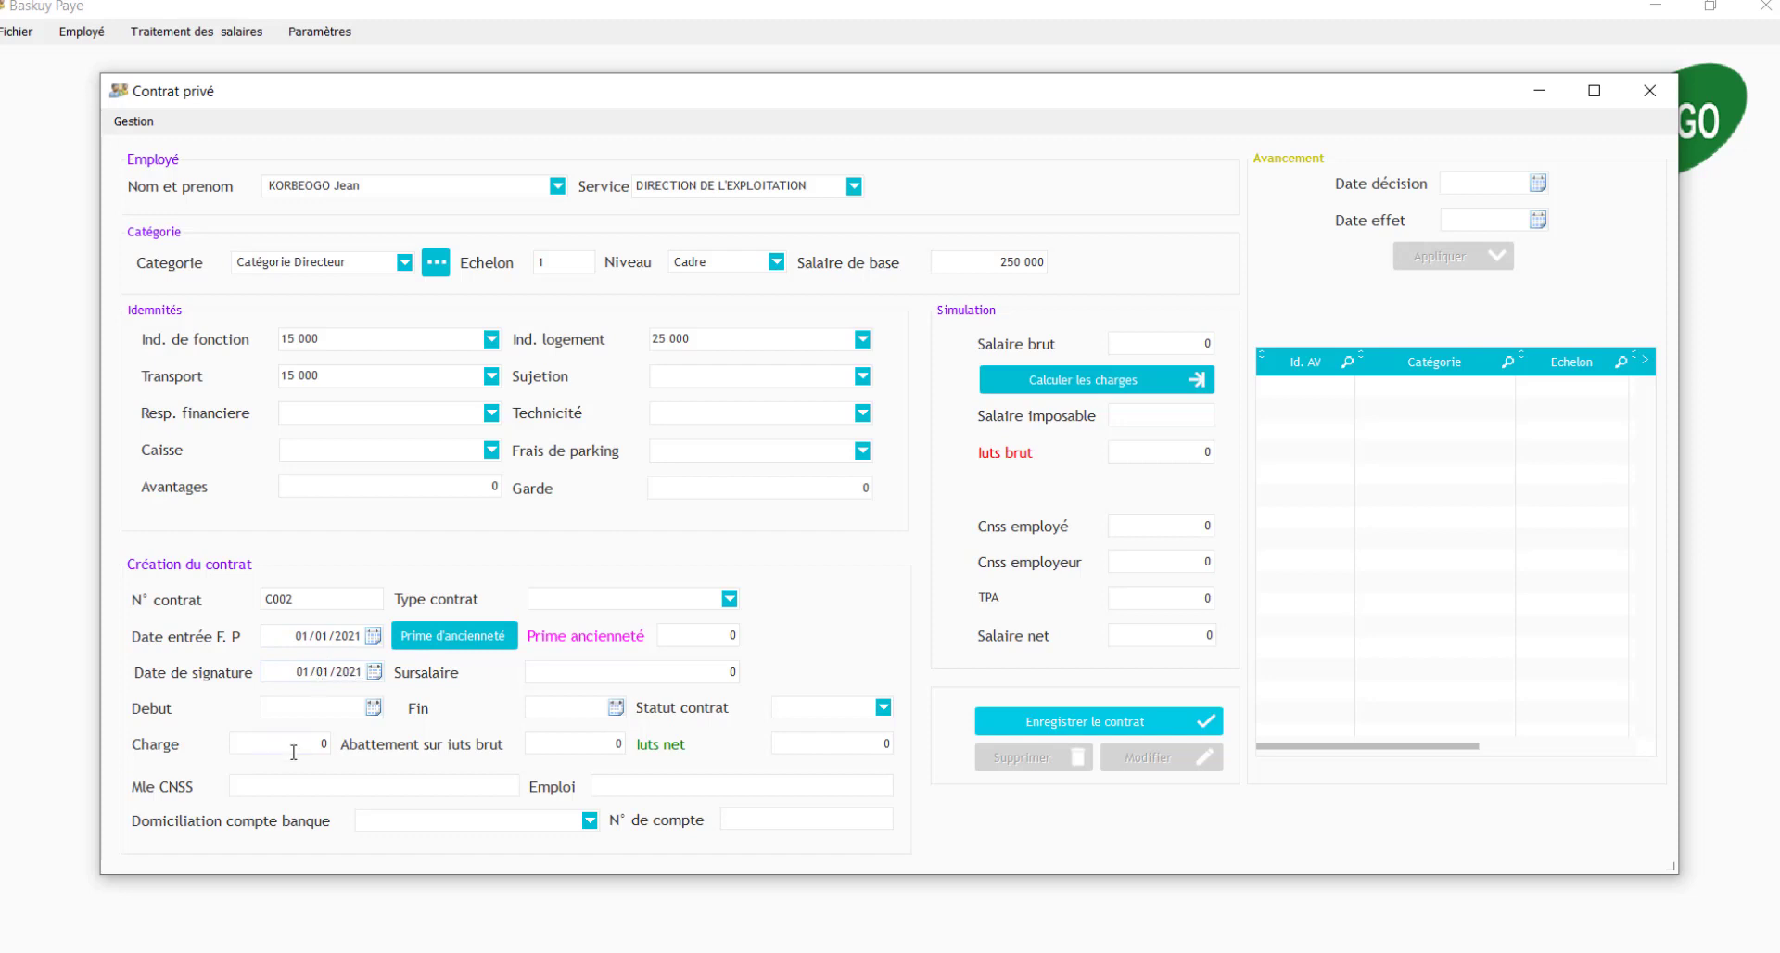
click(329, 705)
text(01012)
Set the contract type to CDI and the number of dependants (Charge) to 3, and calculate the payroll charges
click(732, 600)
click(561, 619)
click(311, 745)
click(1106, 384)
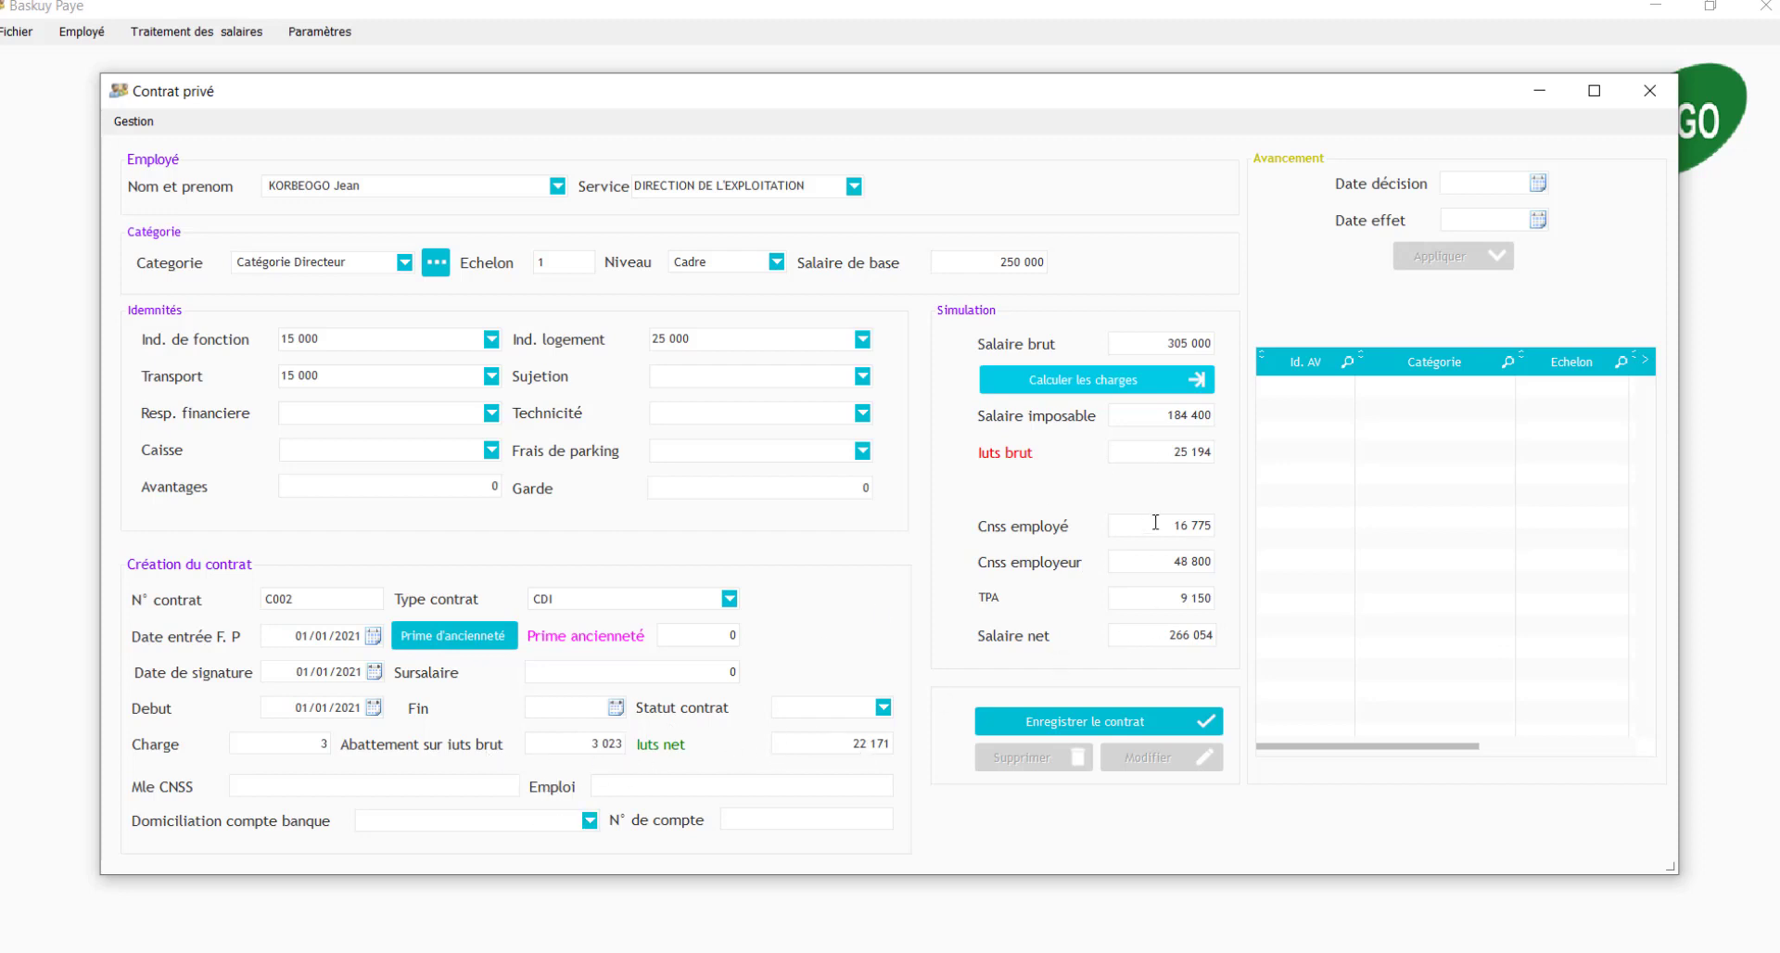
drag(1176, 454, 1213, 453)
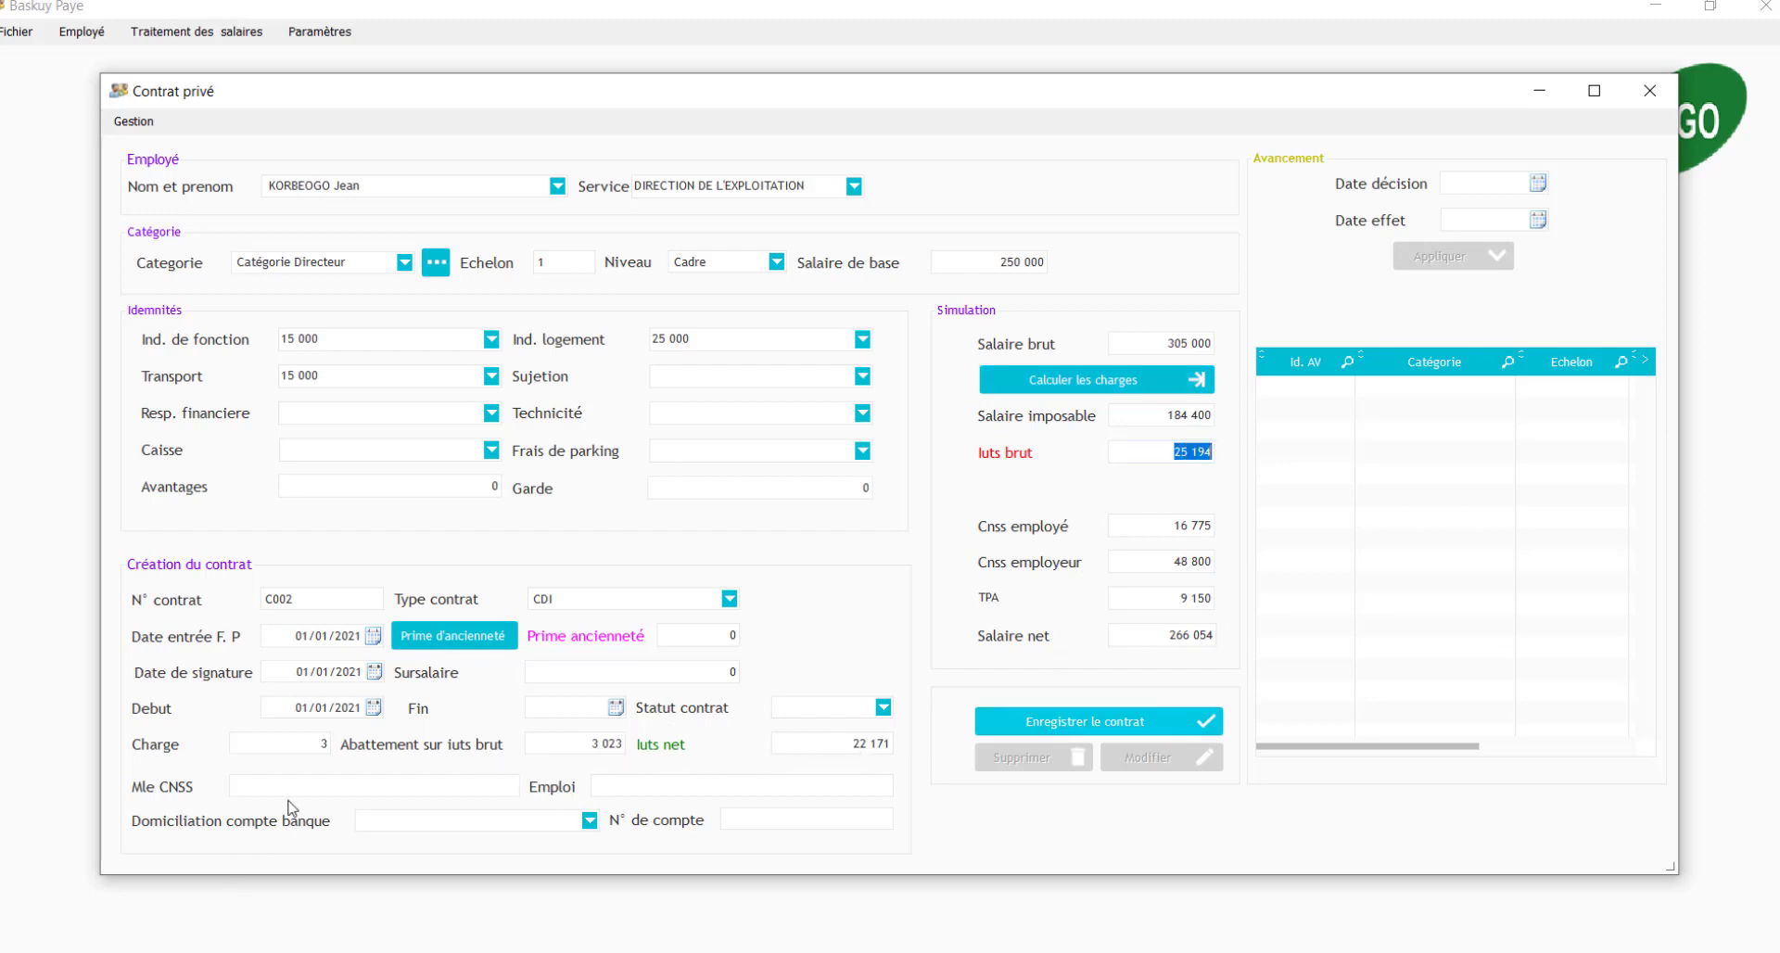
click(307, 744)
key(Tab)
Set the contract's bank account domiciliation to ECOBANK and save the contract, acknowledging the notice
click(1121, 729)
click(1118, 725)
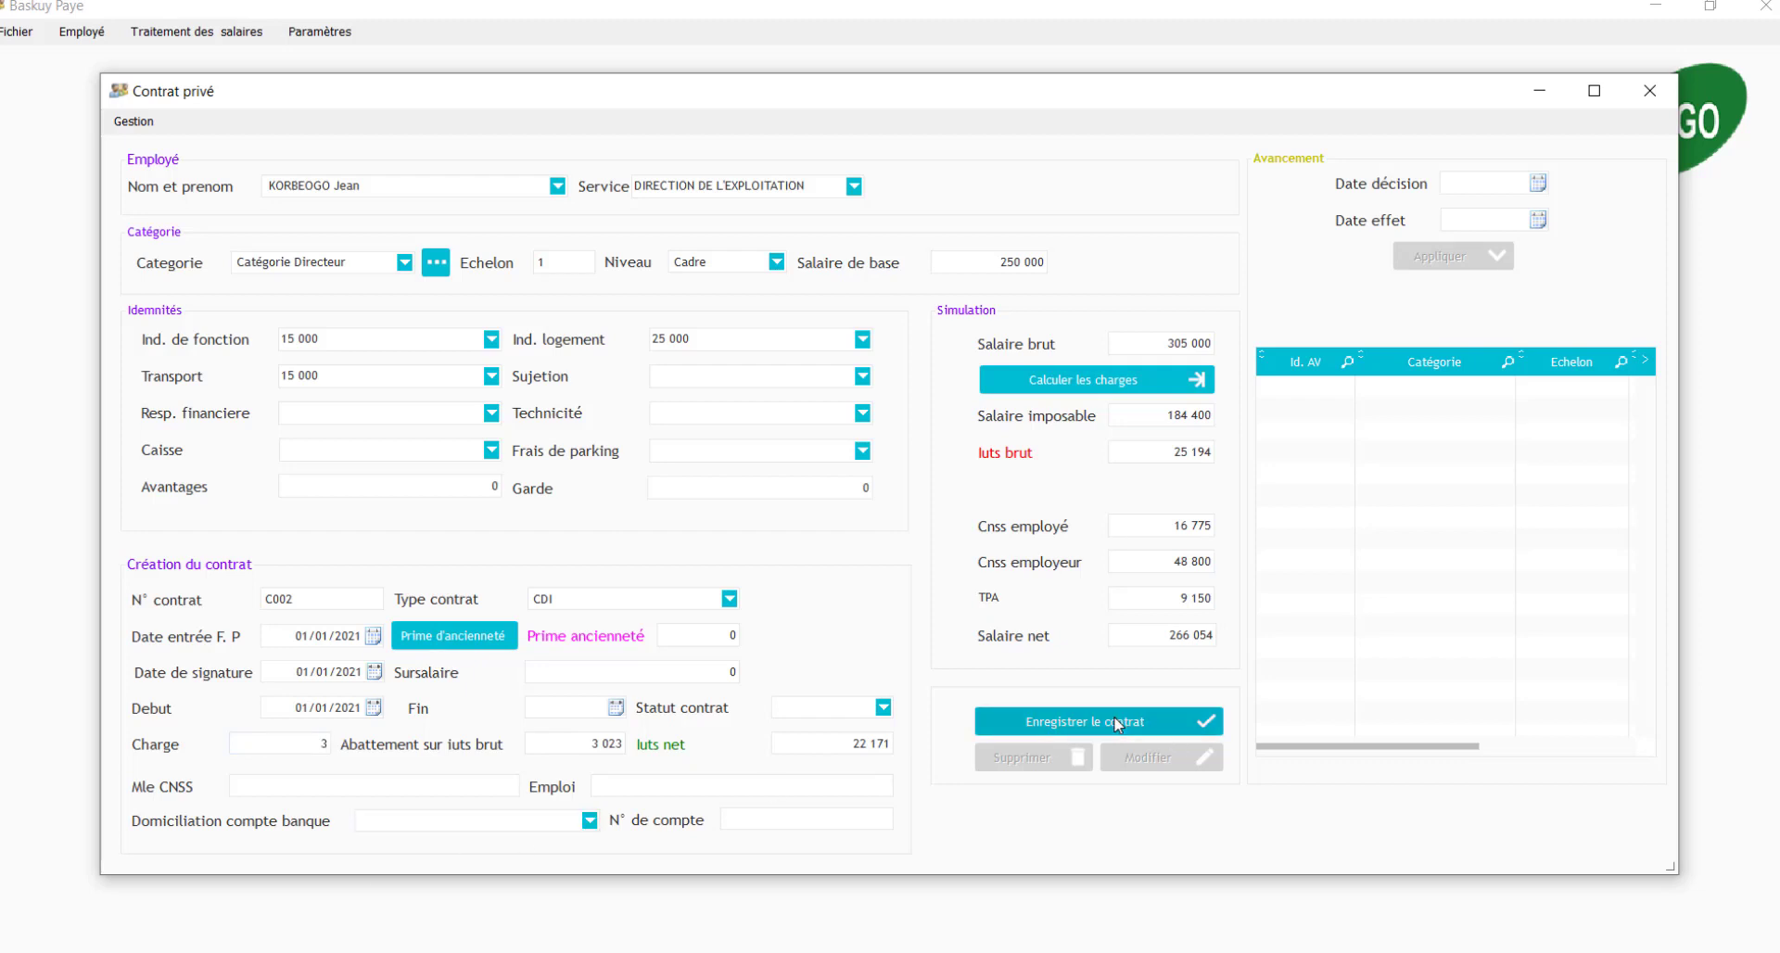
click(1118, 724)
click(1118, 725)
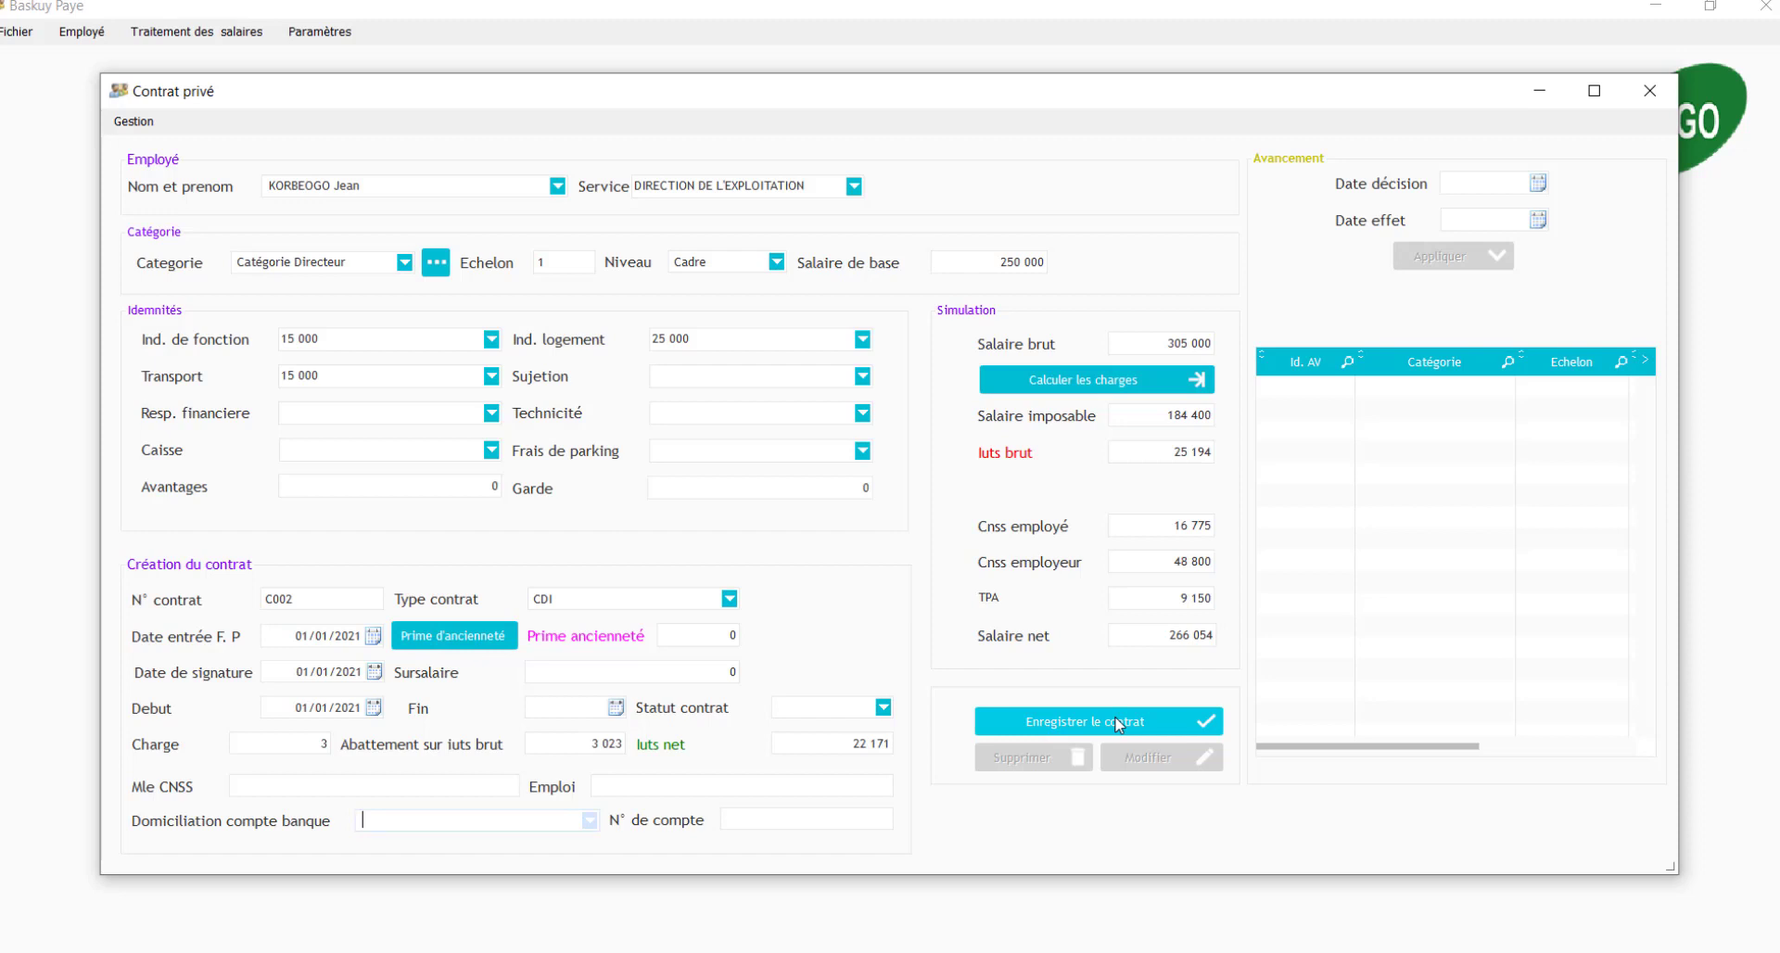
click(590, 820)
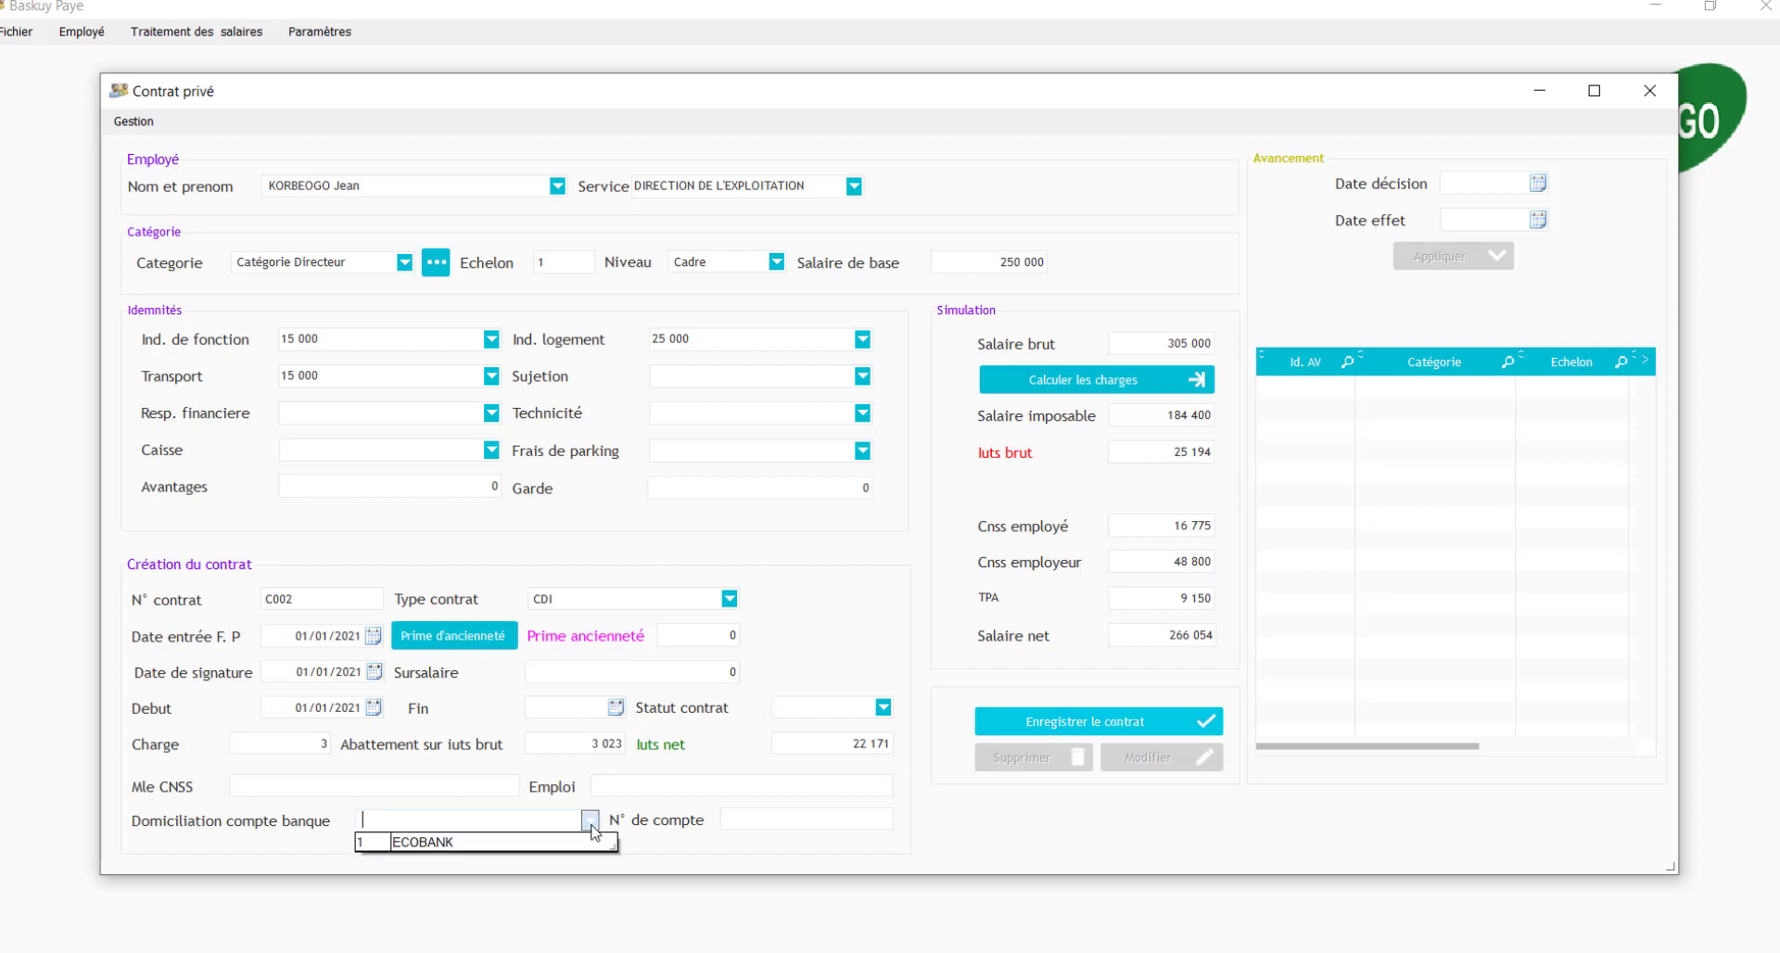
click(519, 844)
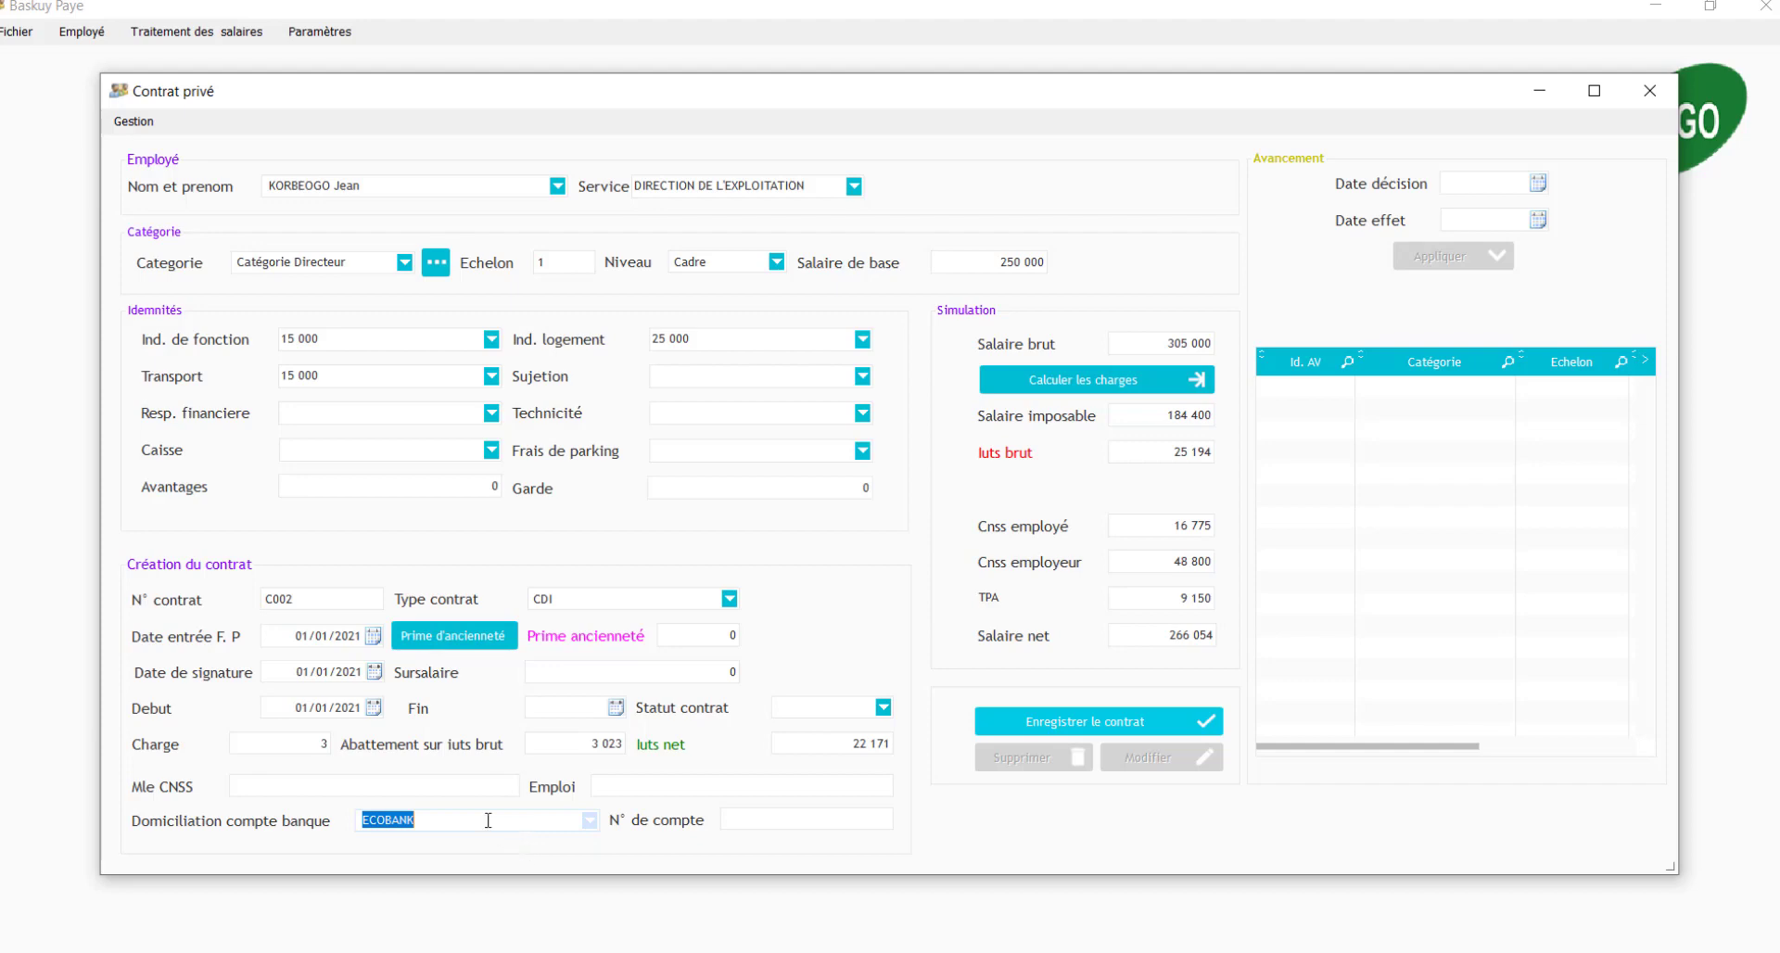
click(1127, 728)
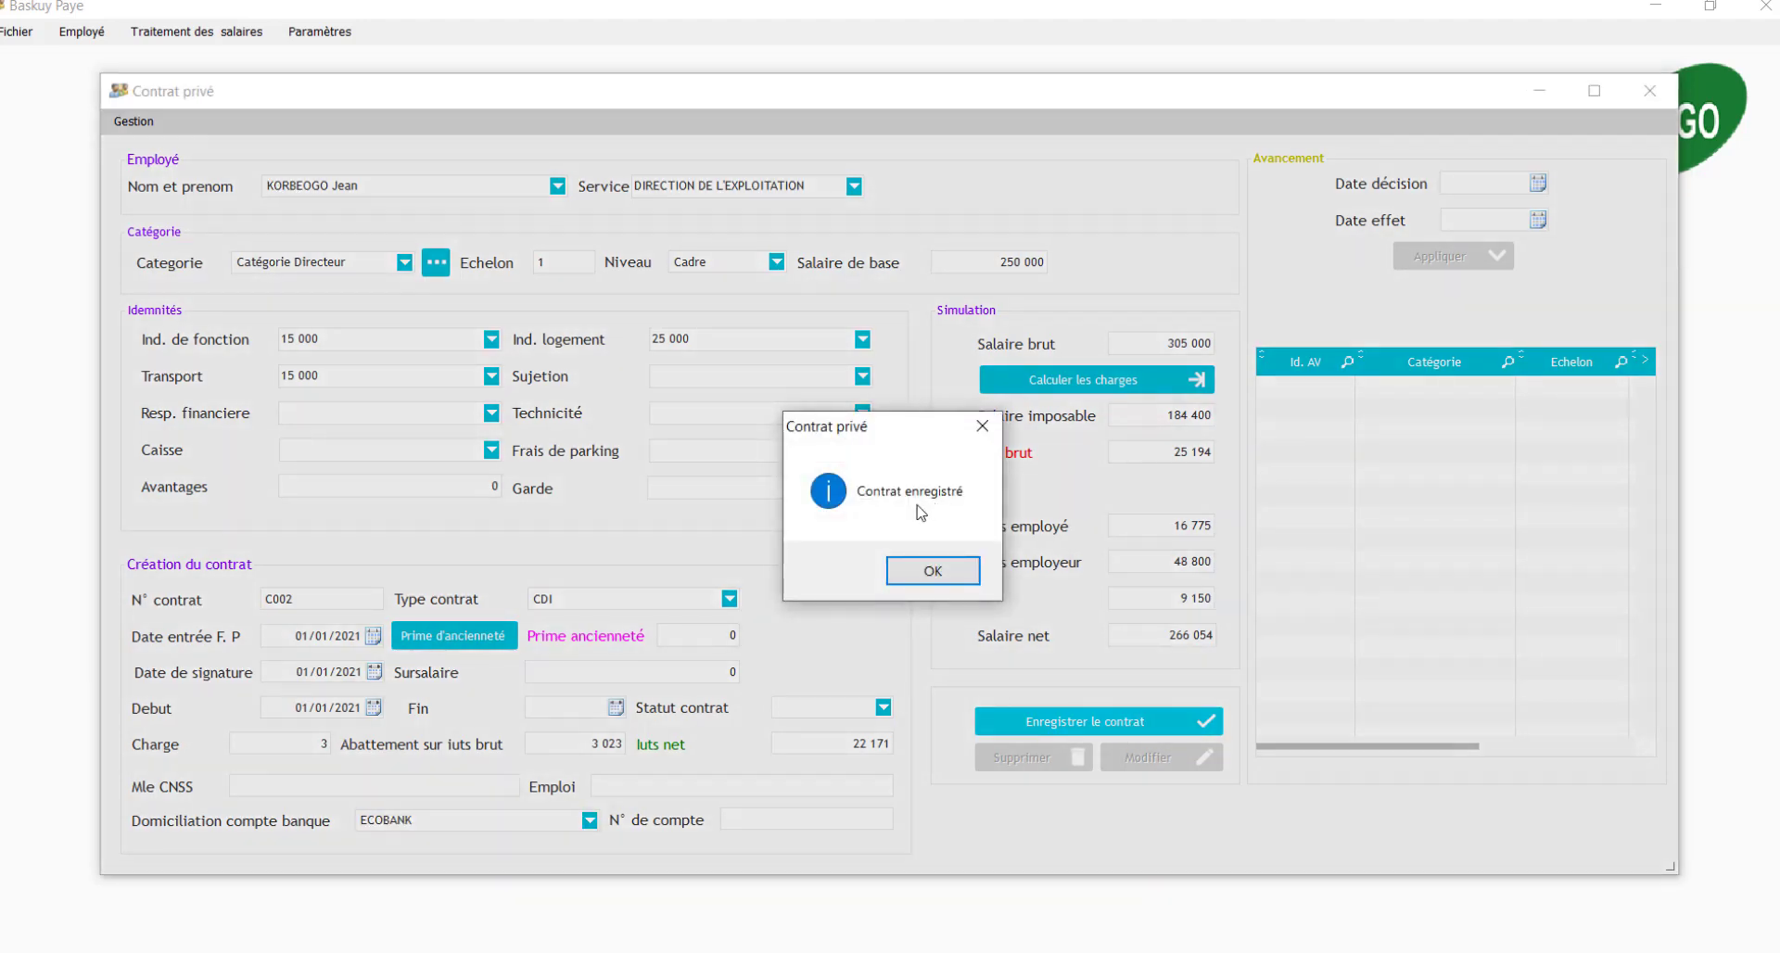
click(932, 572)
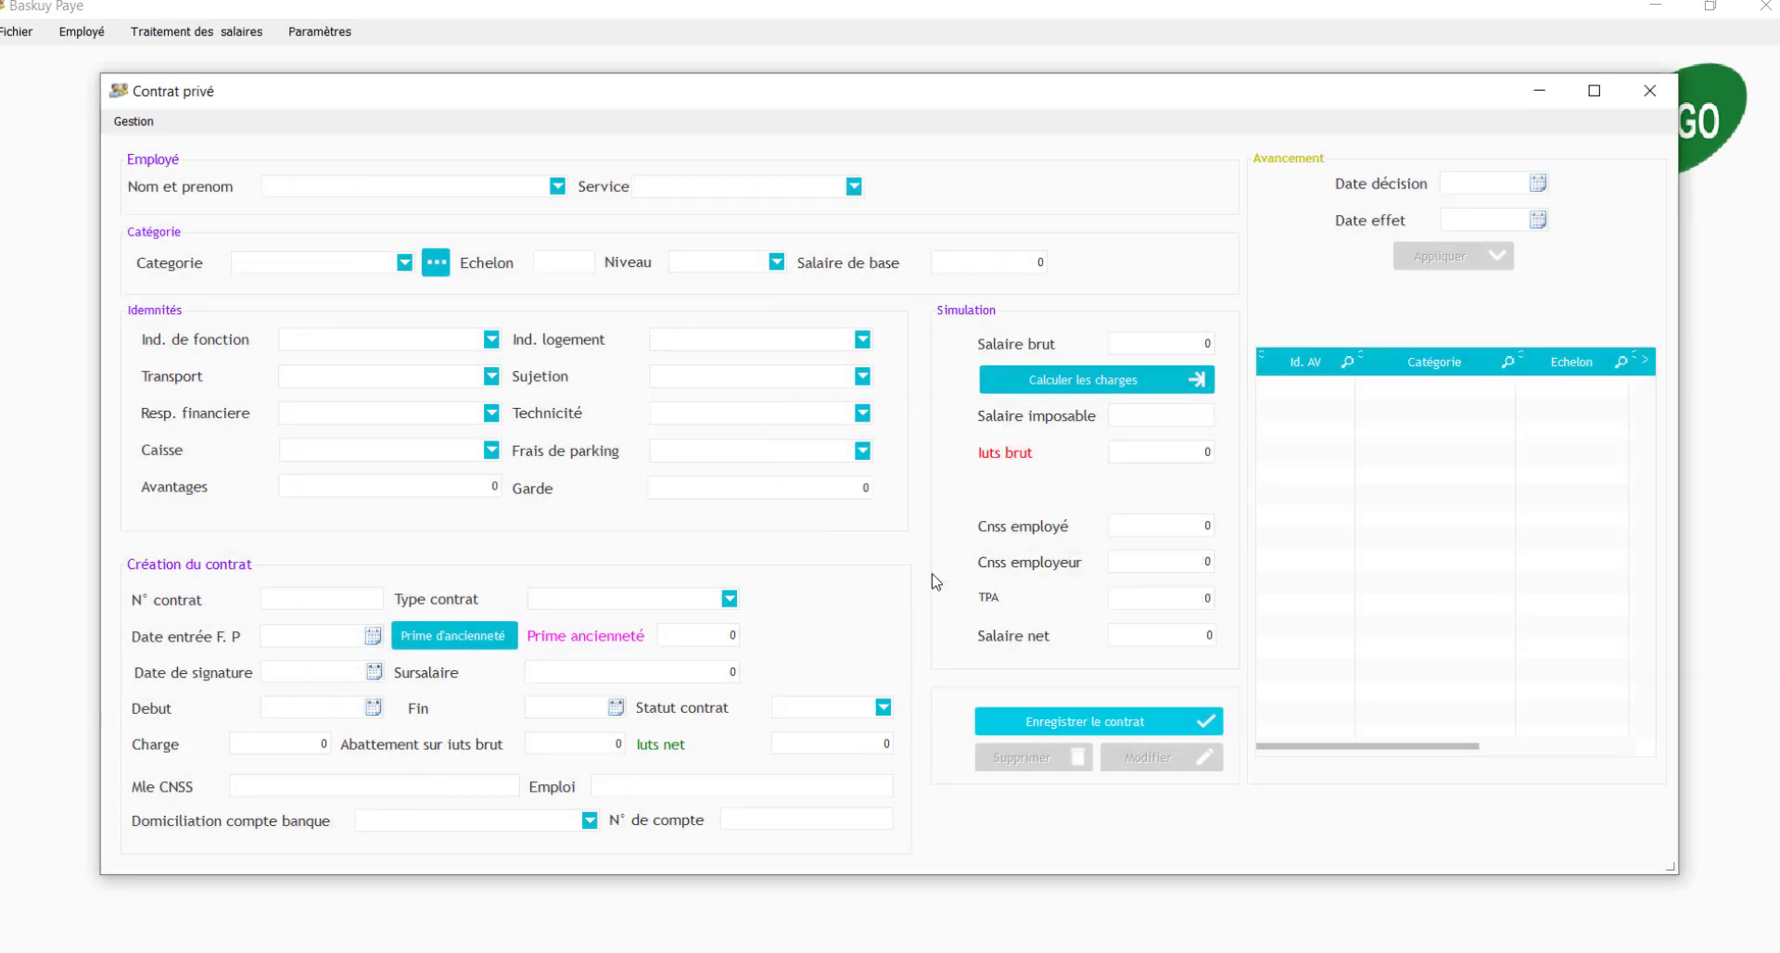
Close the contract form, open the monthly payslip form for private contracts and select the second listed employee
click(1648, 92)
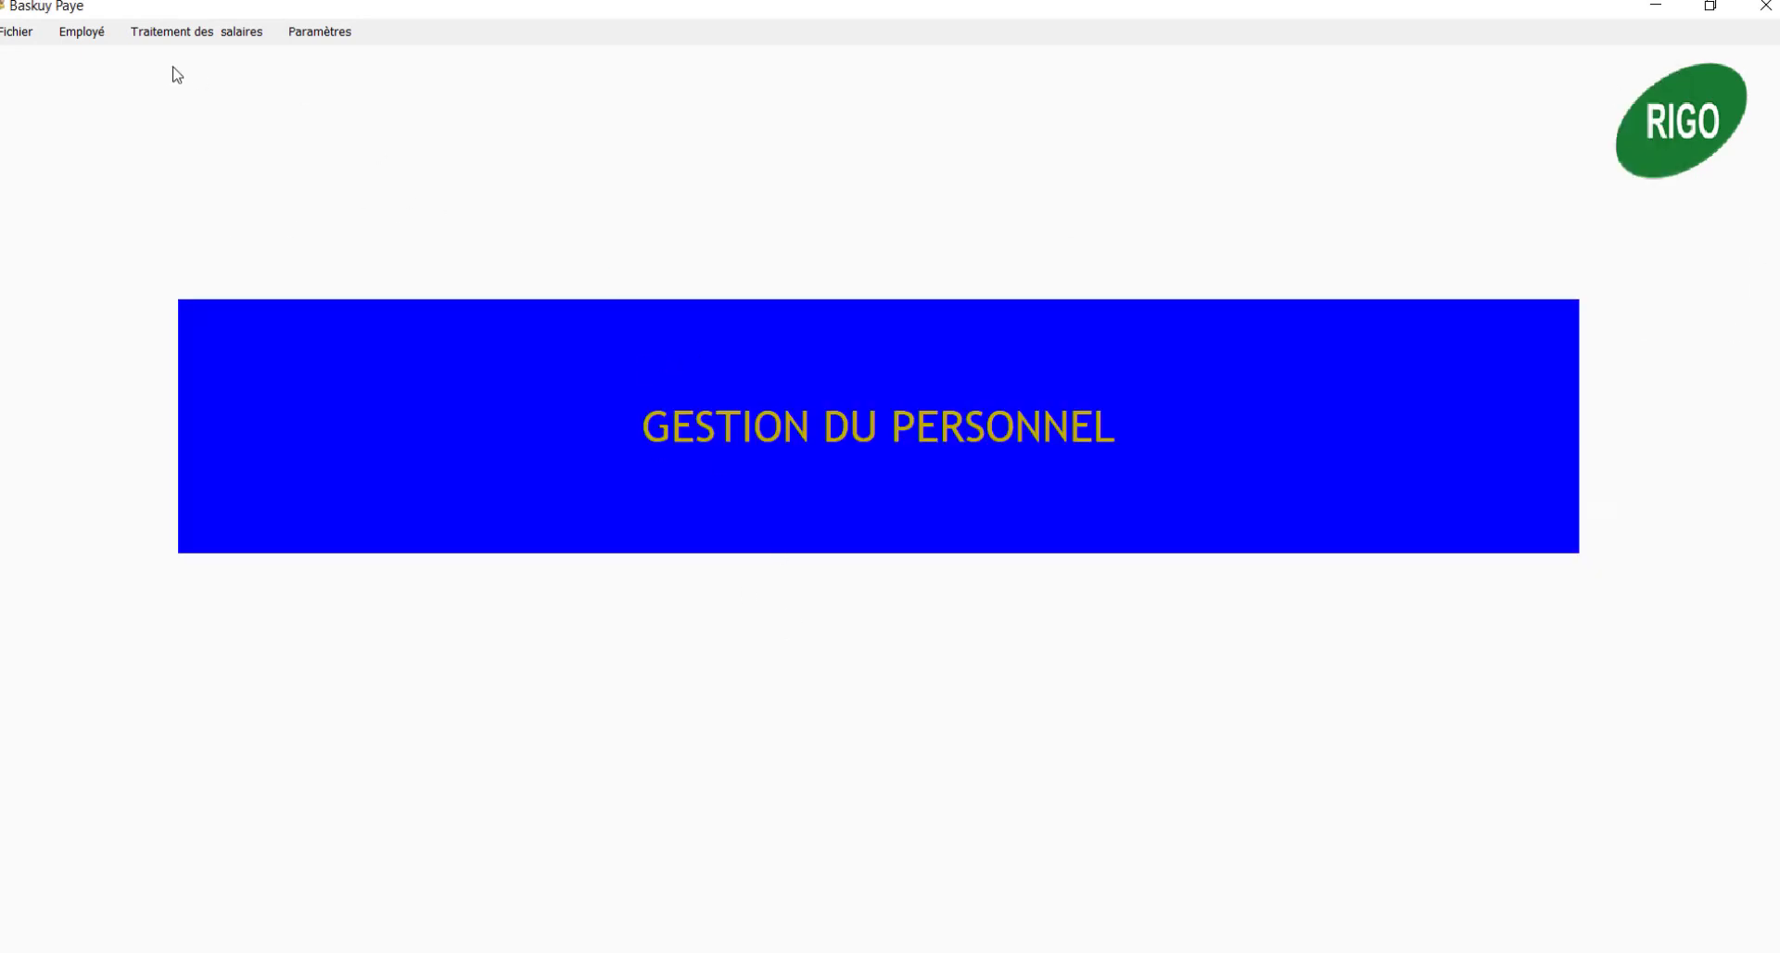
click(206, 33)
mouse_move(207, 67)
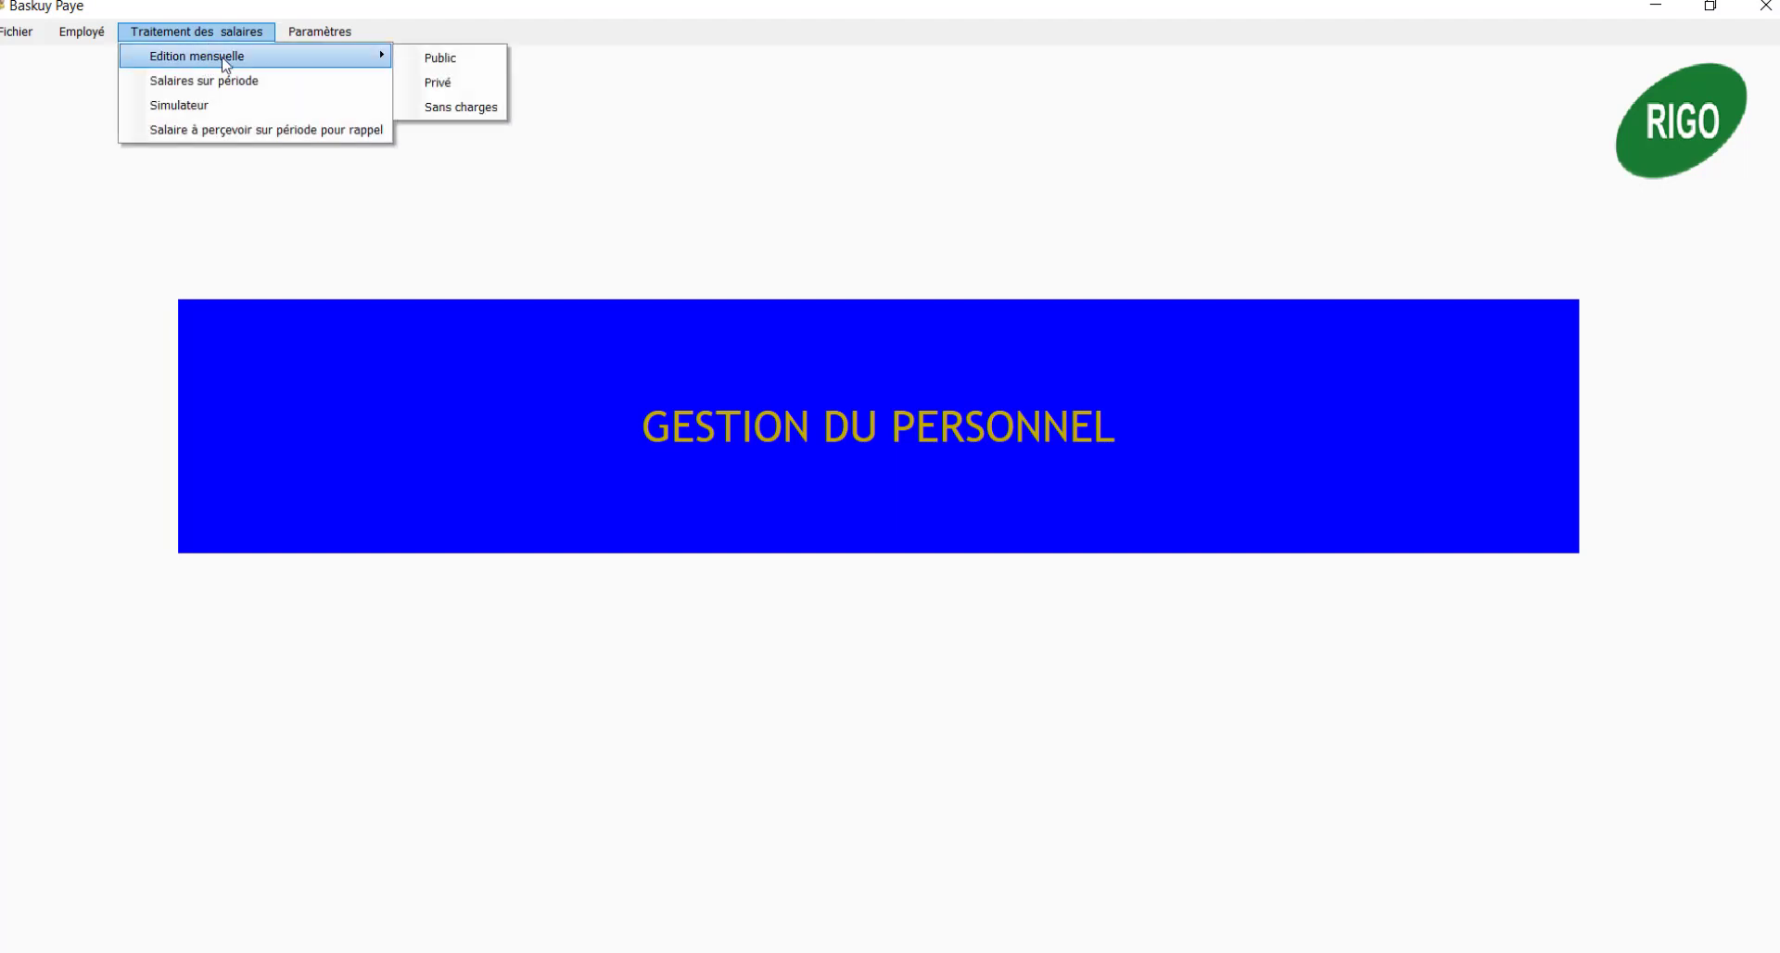
click(445, 85)
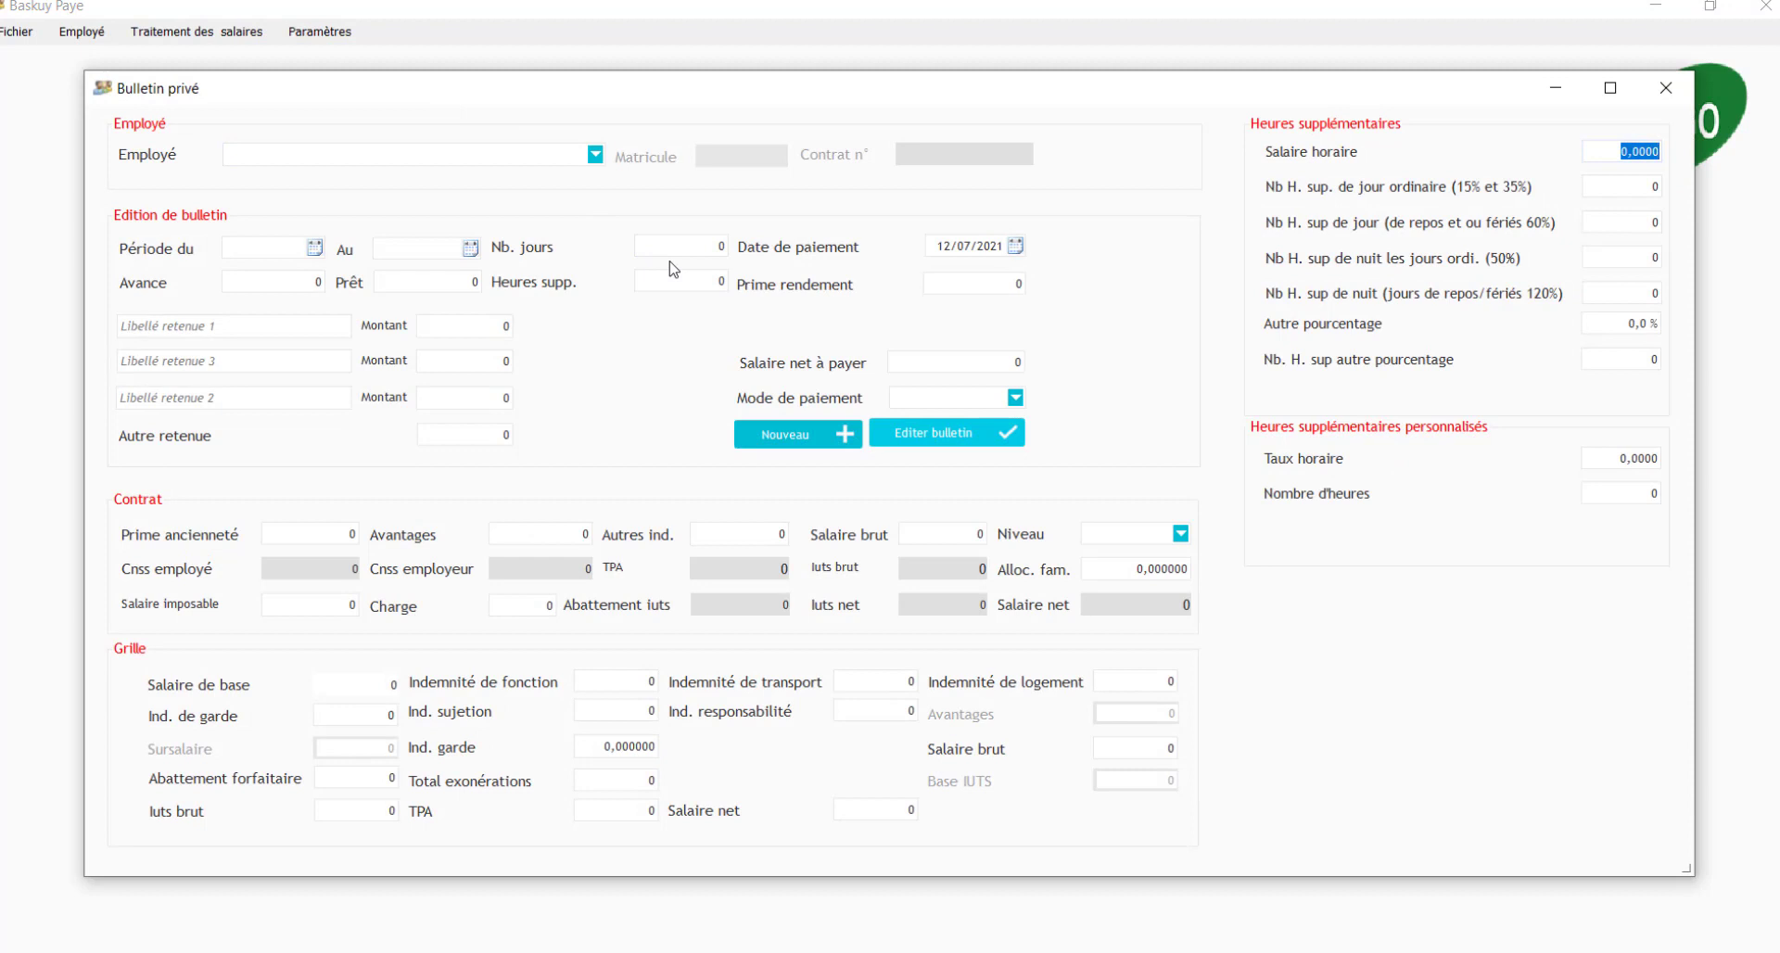
click(595, 155)
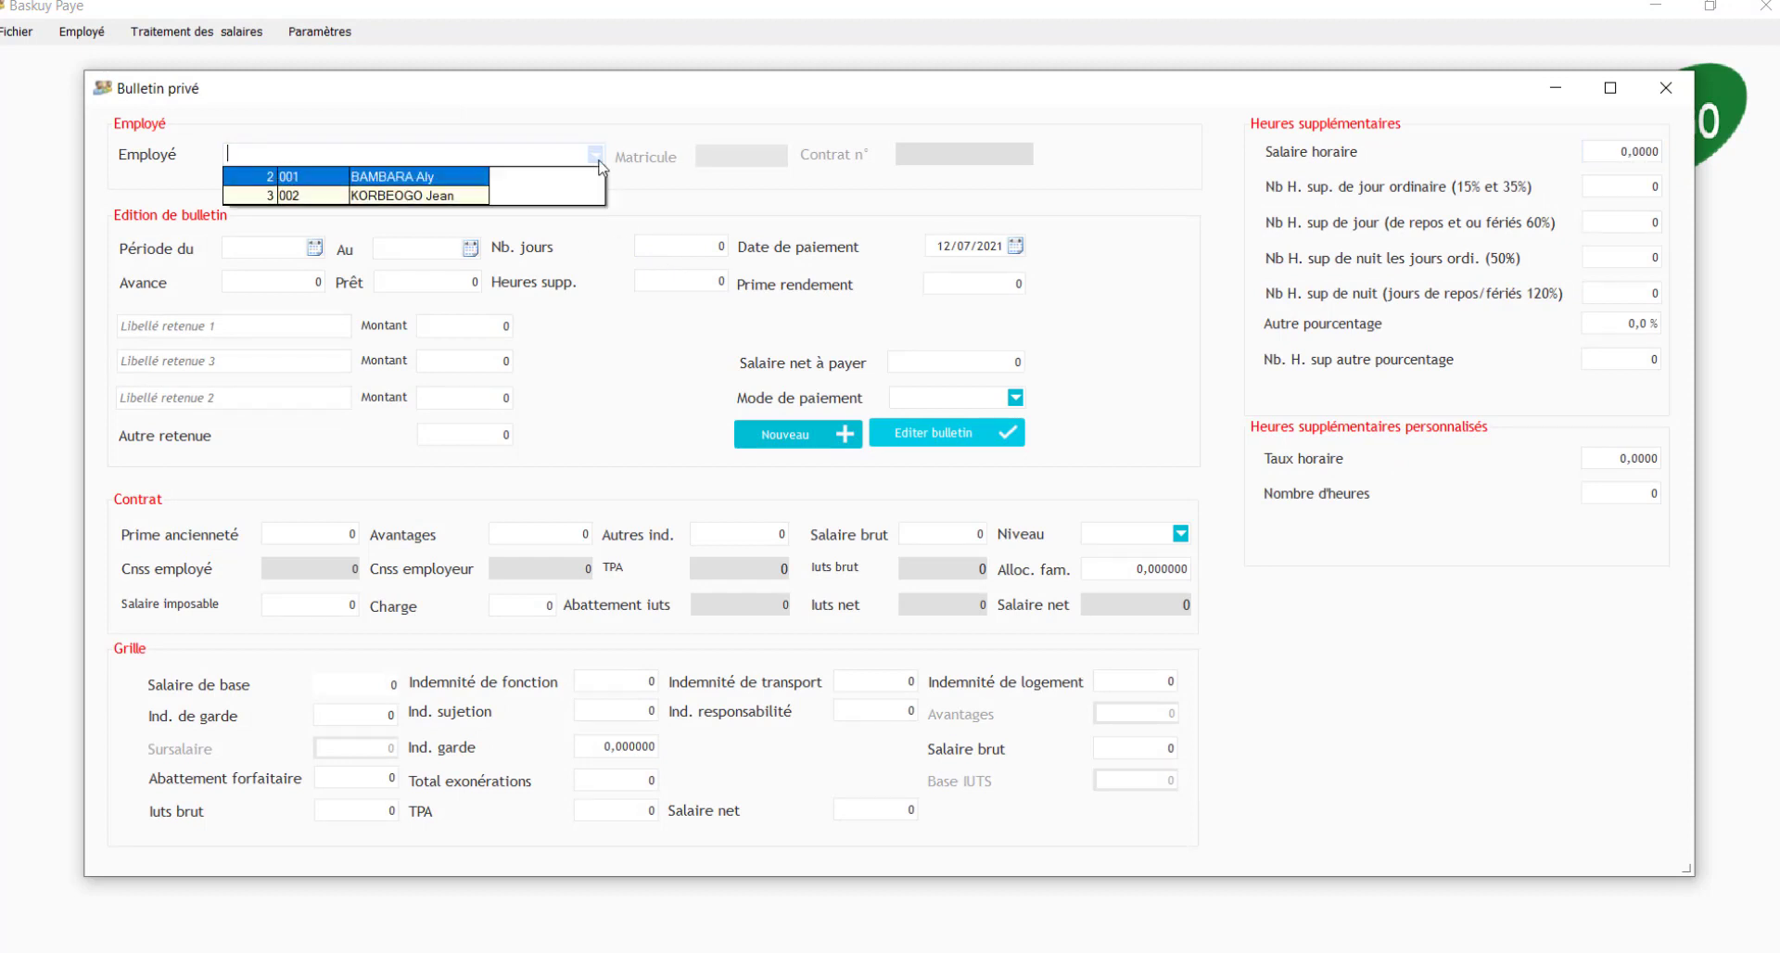
click(406, 196)
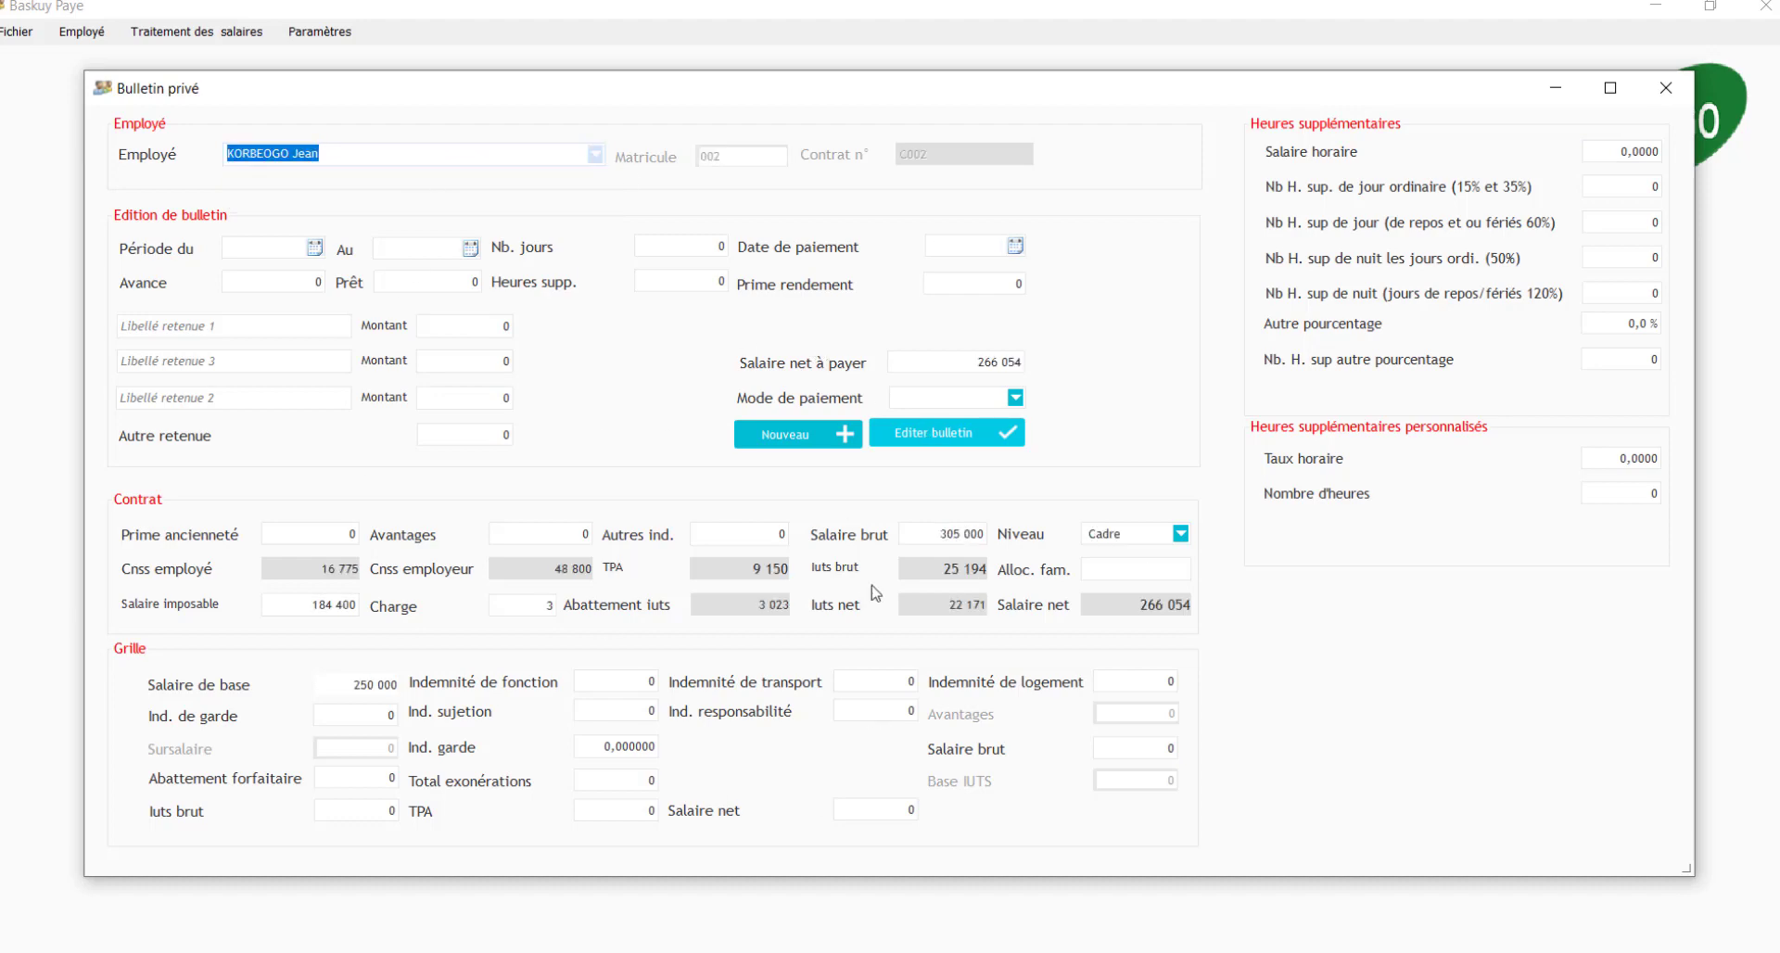
Set the payslip period to run from 01/07/2021 to 30/07/2021
click(295, 247)
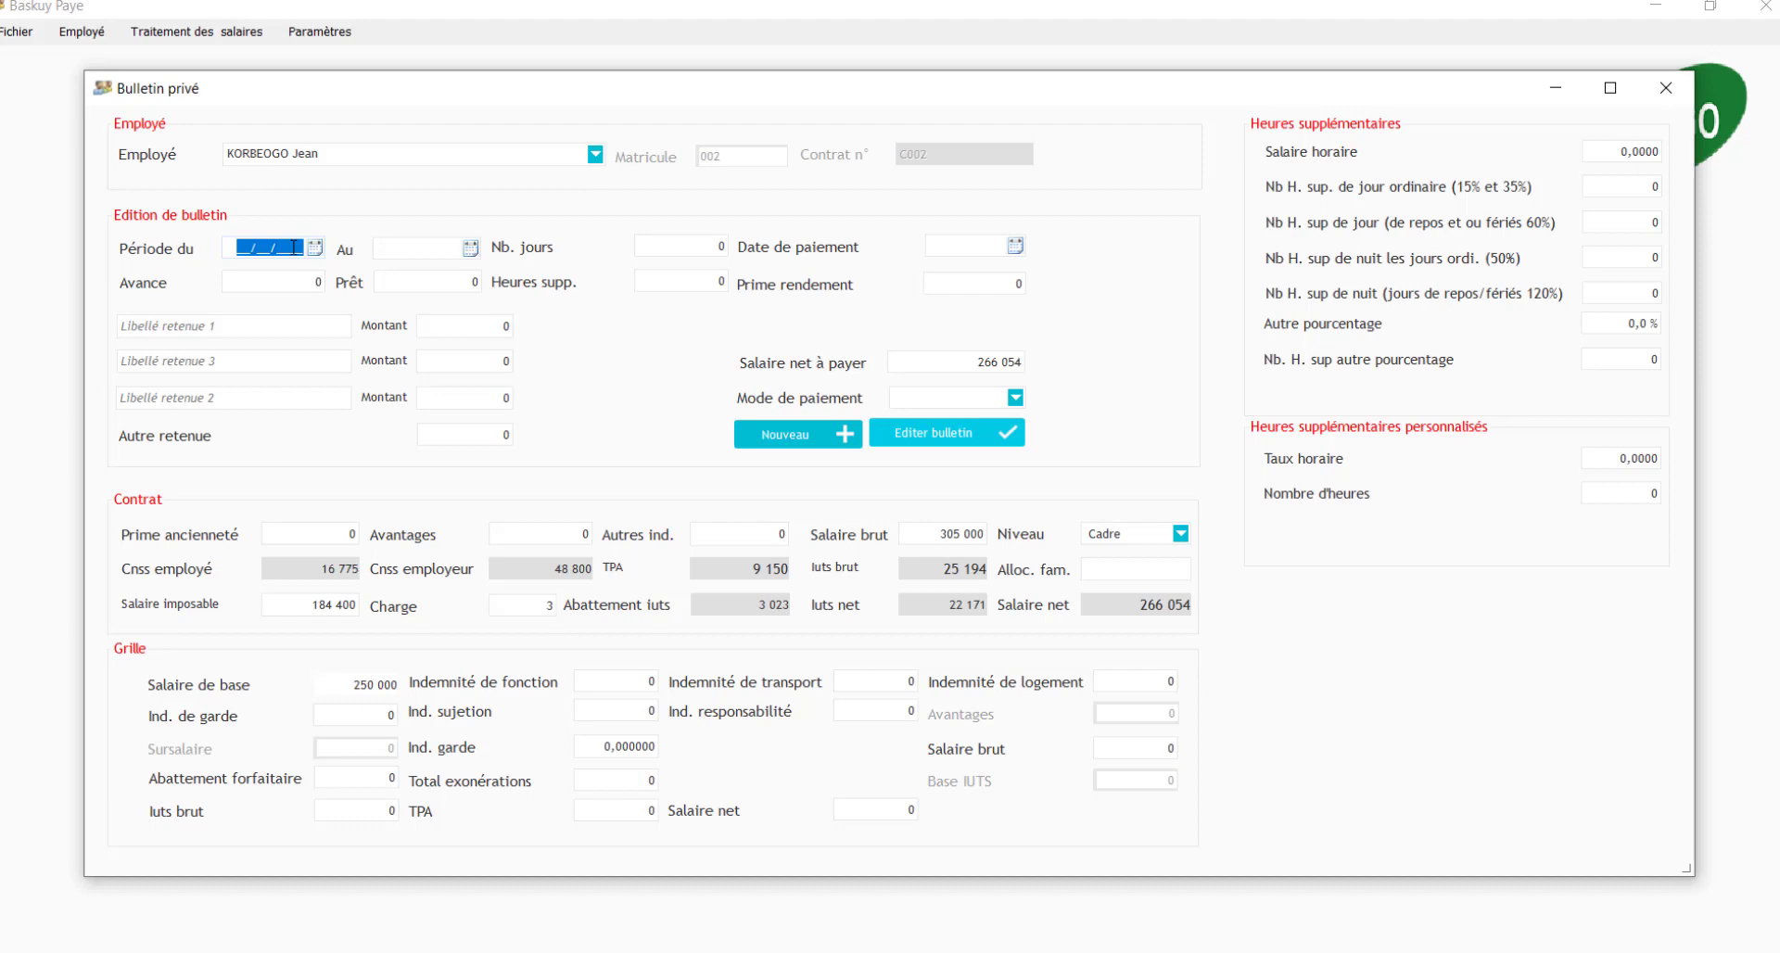
text(01/07/2021)
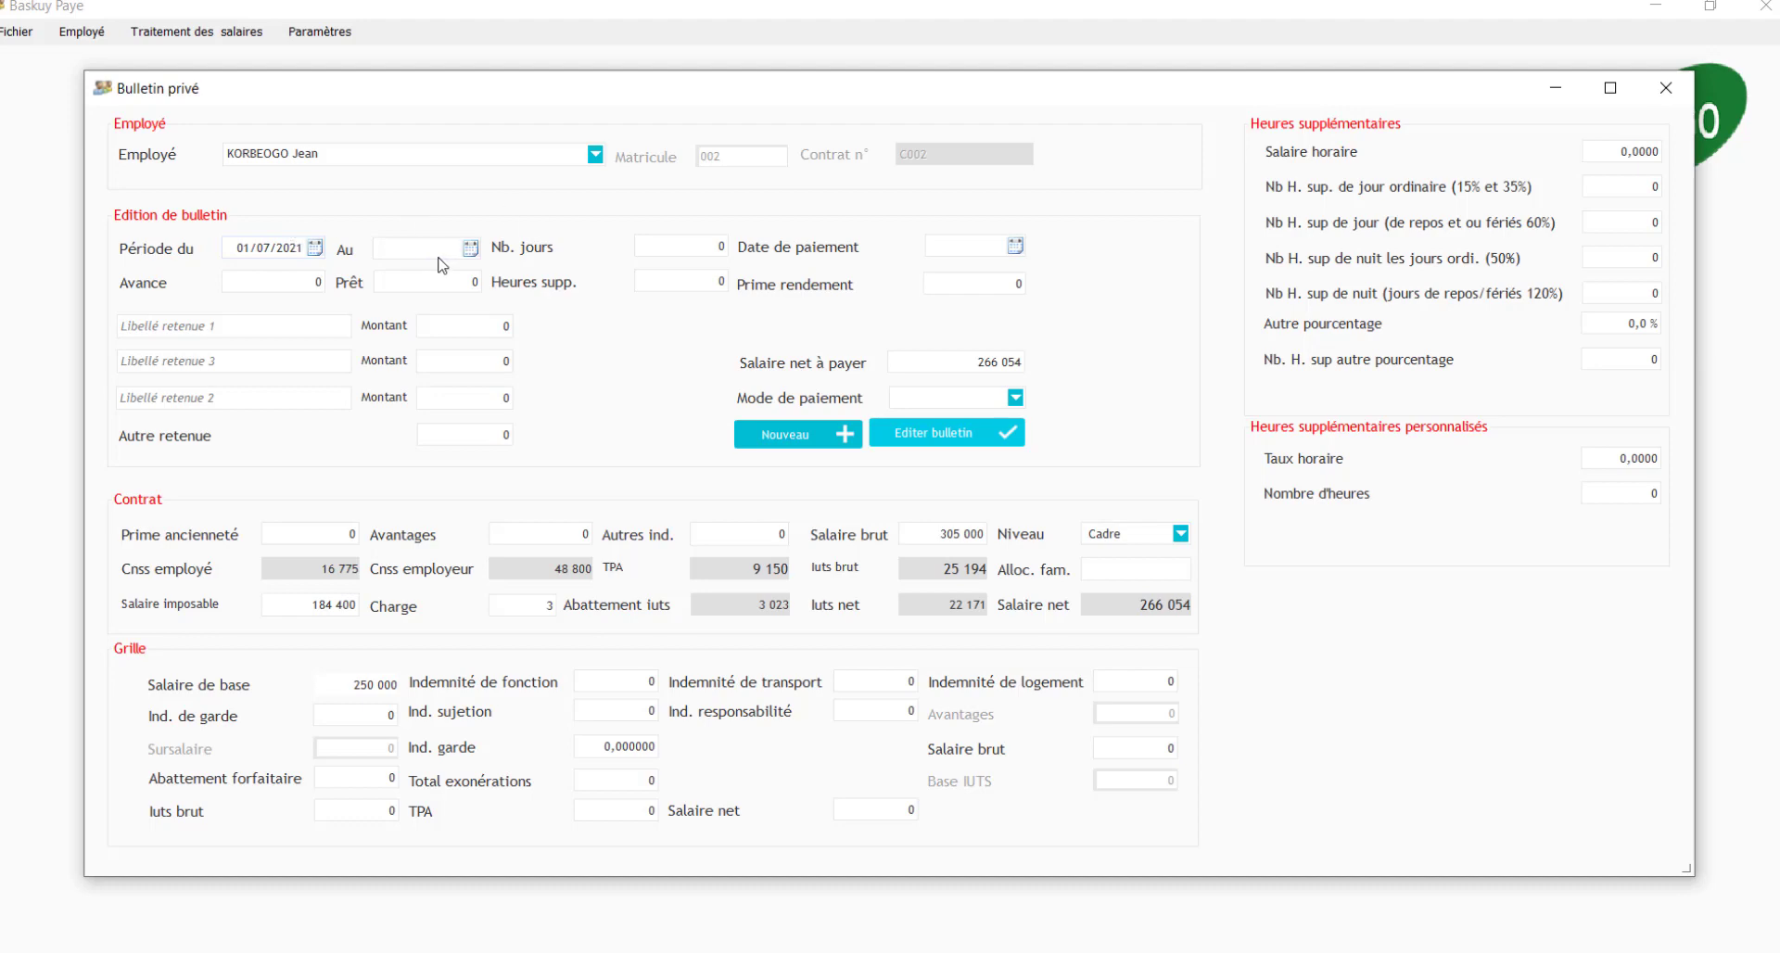
click(454, 249)
text(31/07/2021)
click(428, 251)
click(398, 249)
text(0)
key(Tab)
Set the payslip's payment date to 30/07/2021
click(965, 247)
click(936, 246)
text(3)
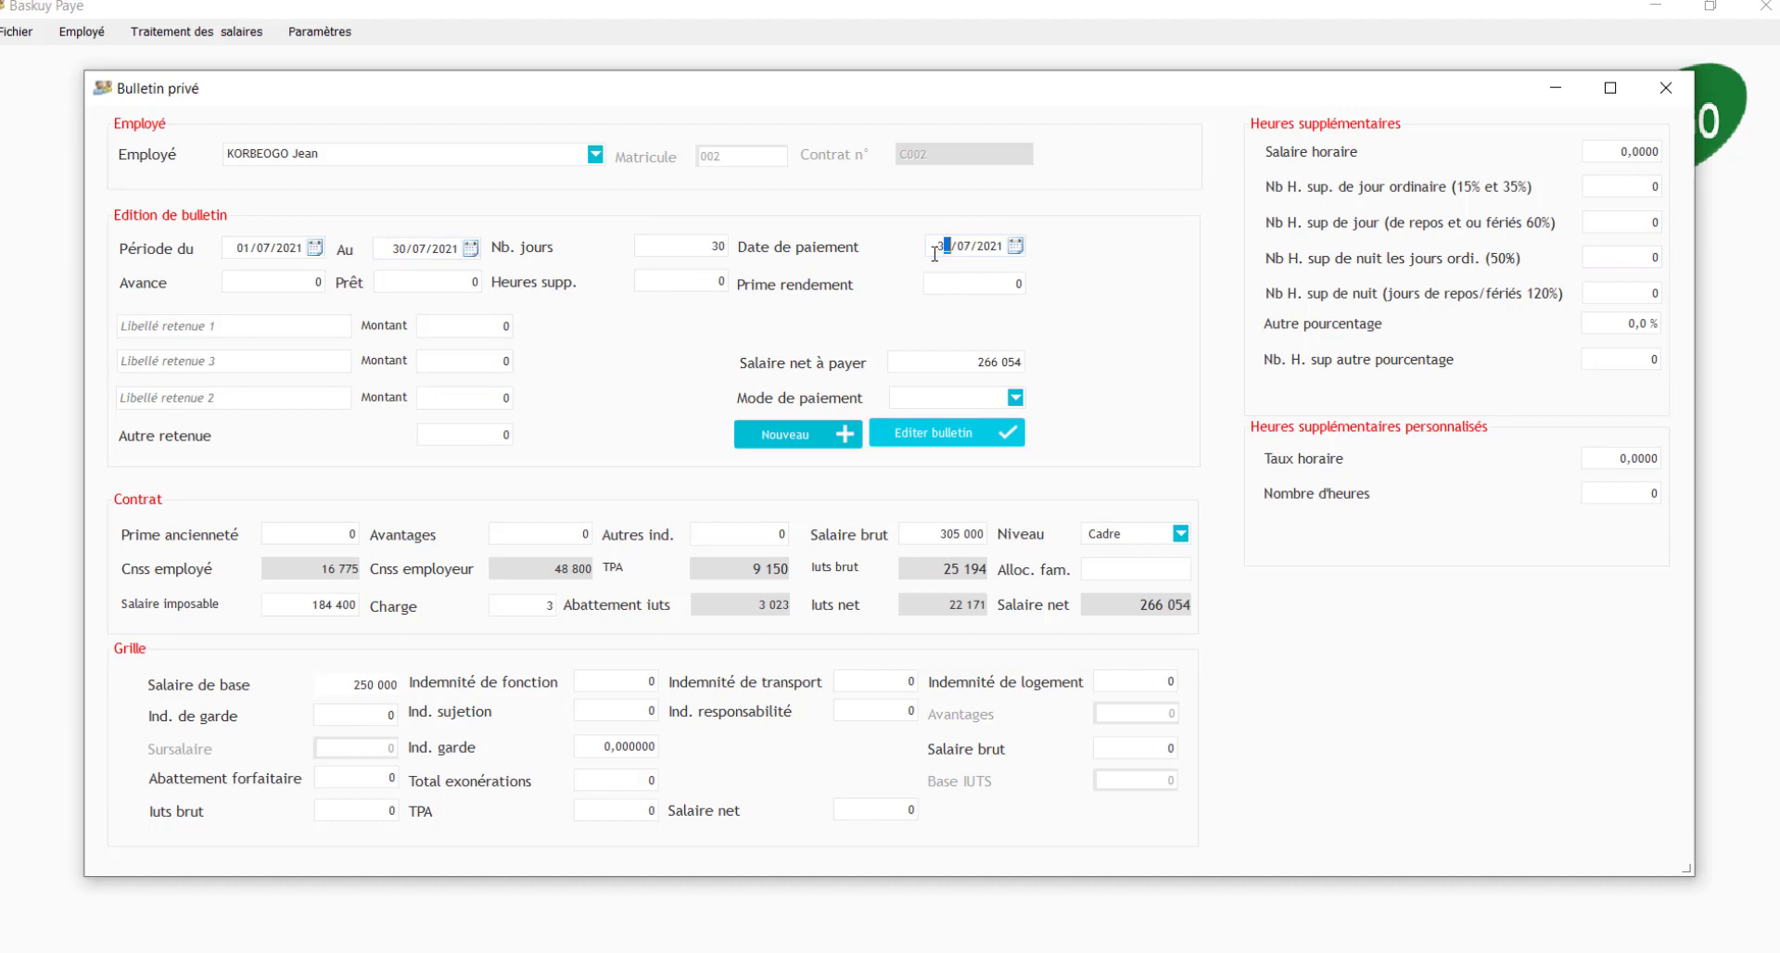
text(0)
click(253, 282)
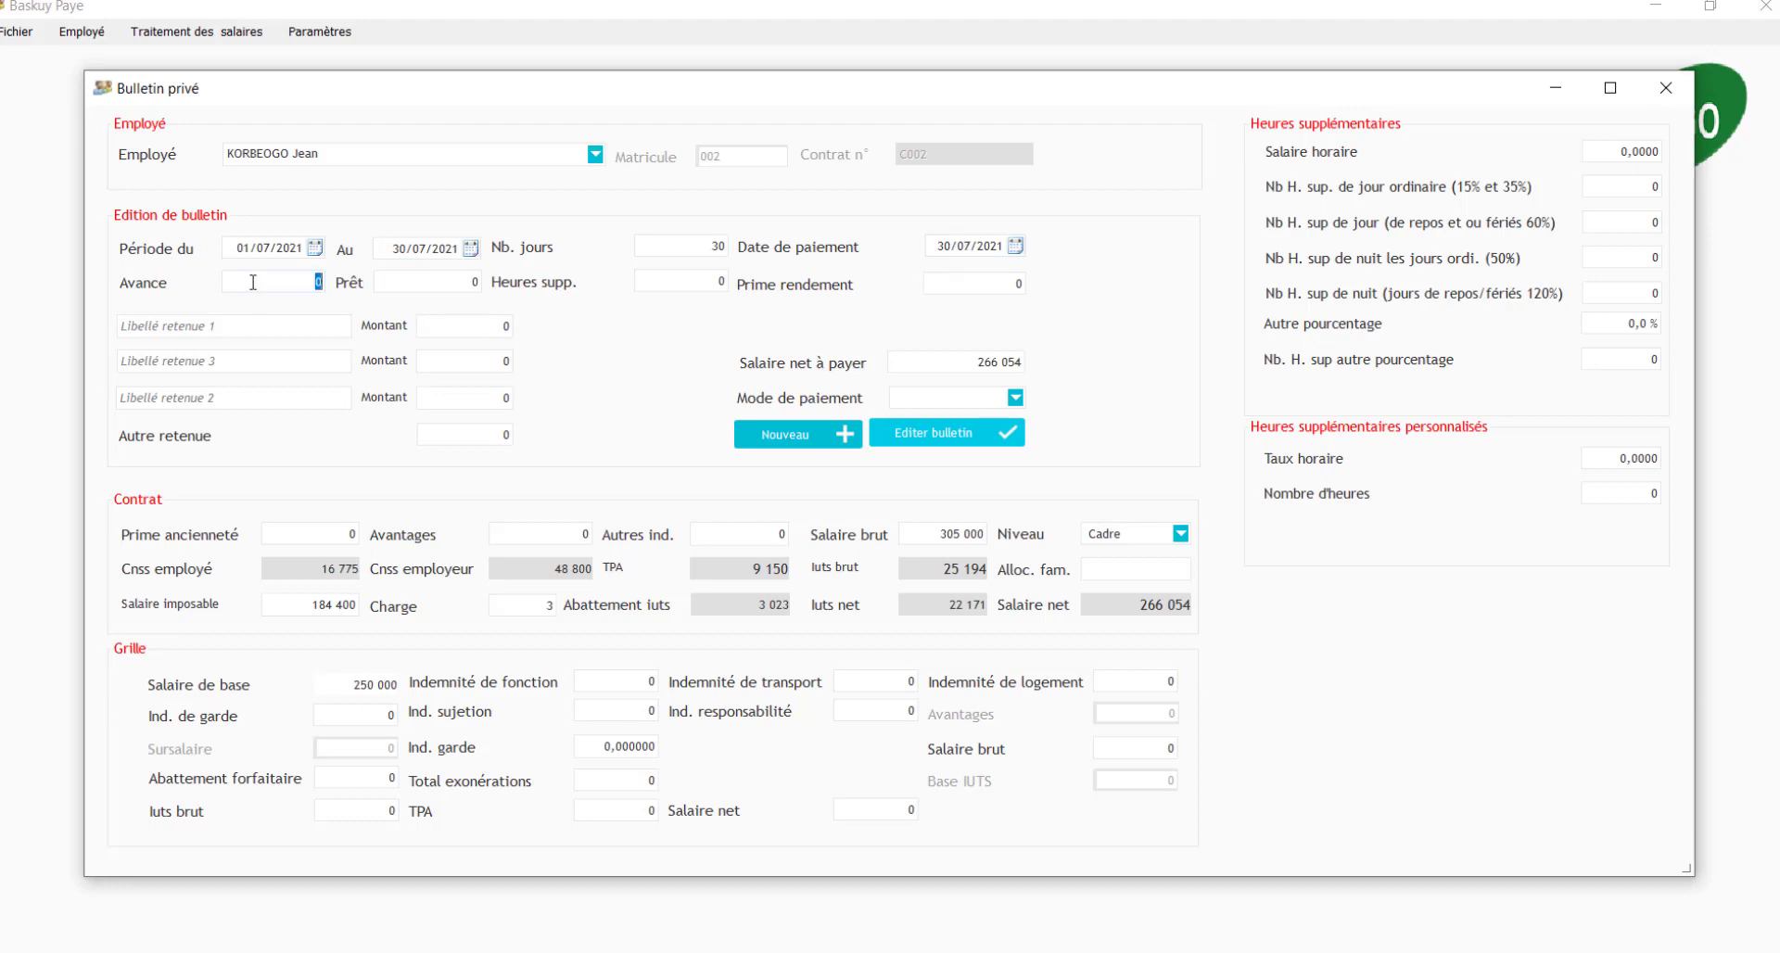
click(404, 278)
click(696, 281)
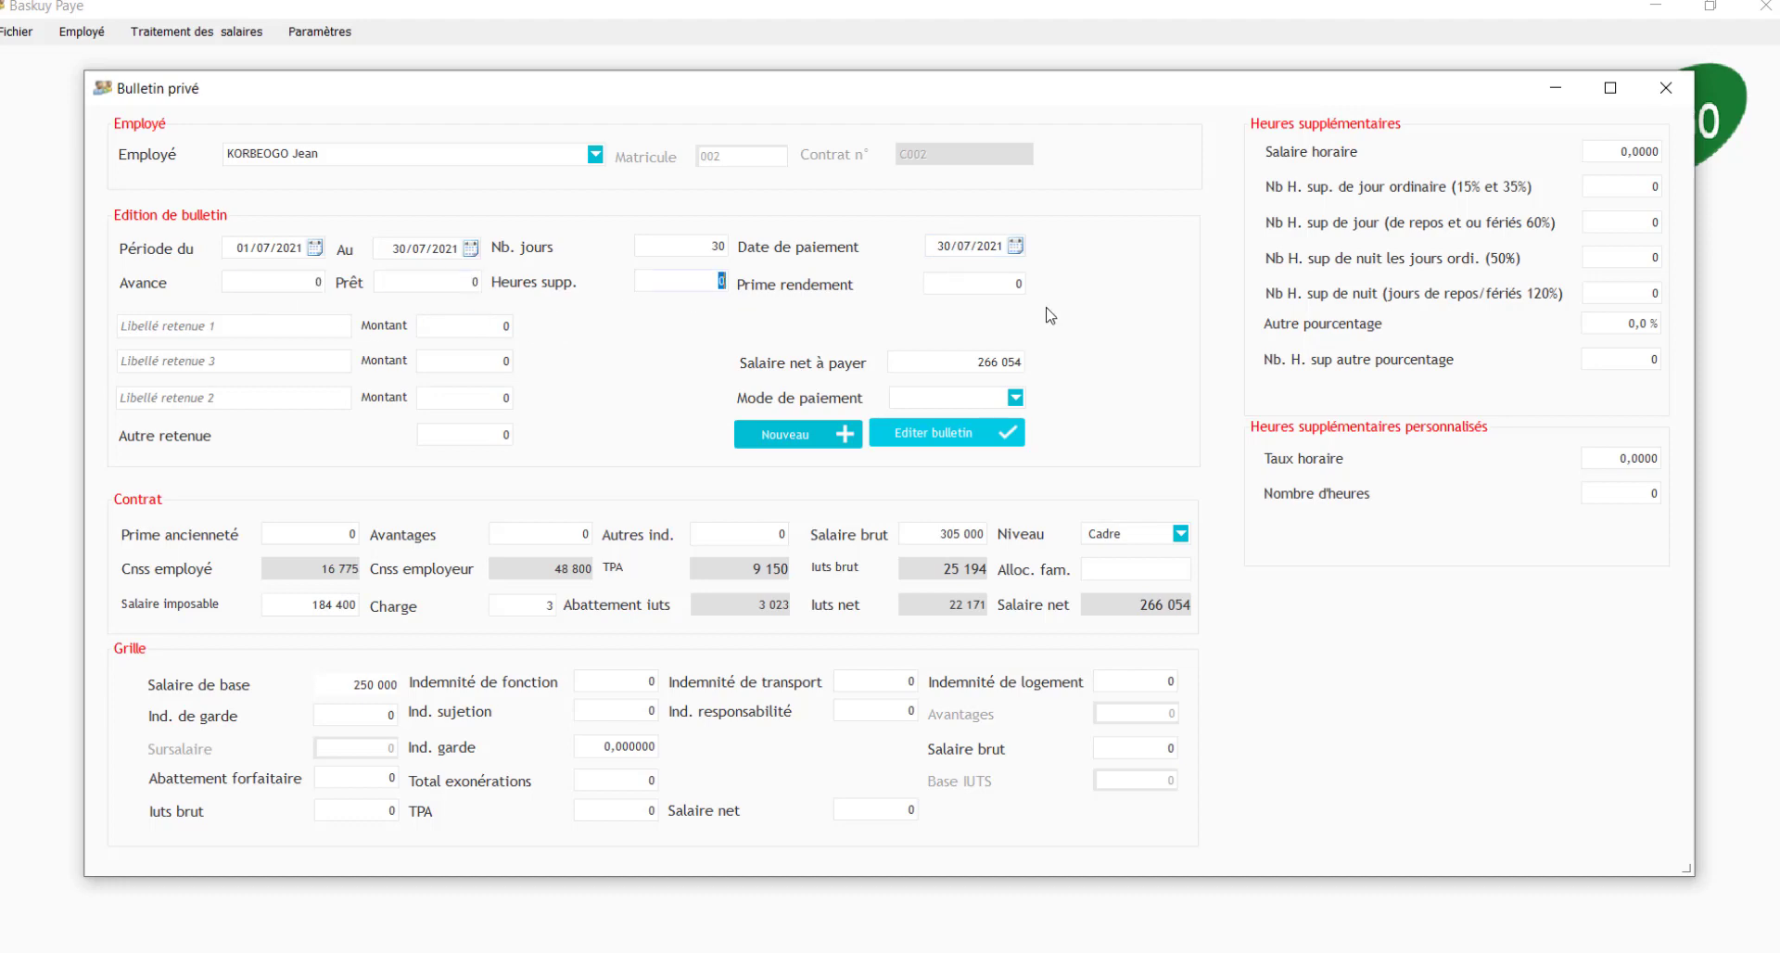
click(979, 281)
click(180, 326)
Set the payment method to Virement and issue the payslip, acknowledging the notice
click(1019, 399)
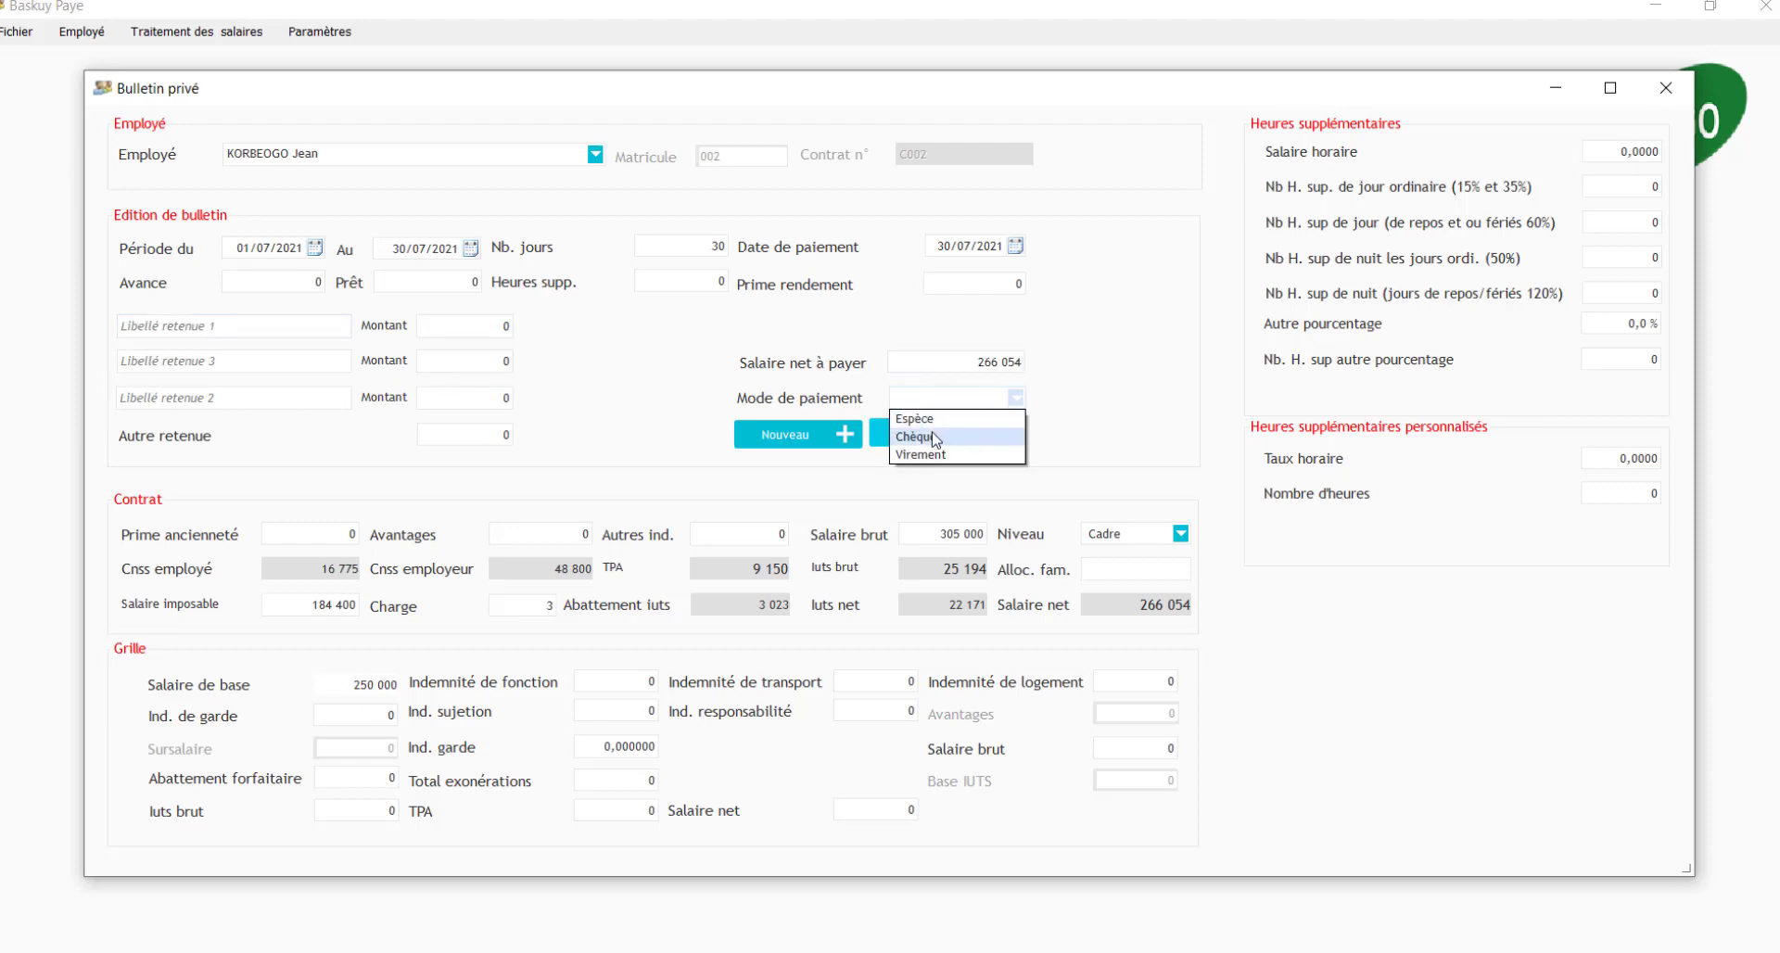
click(938, 460)
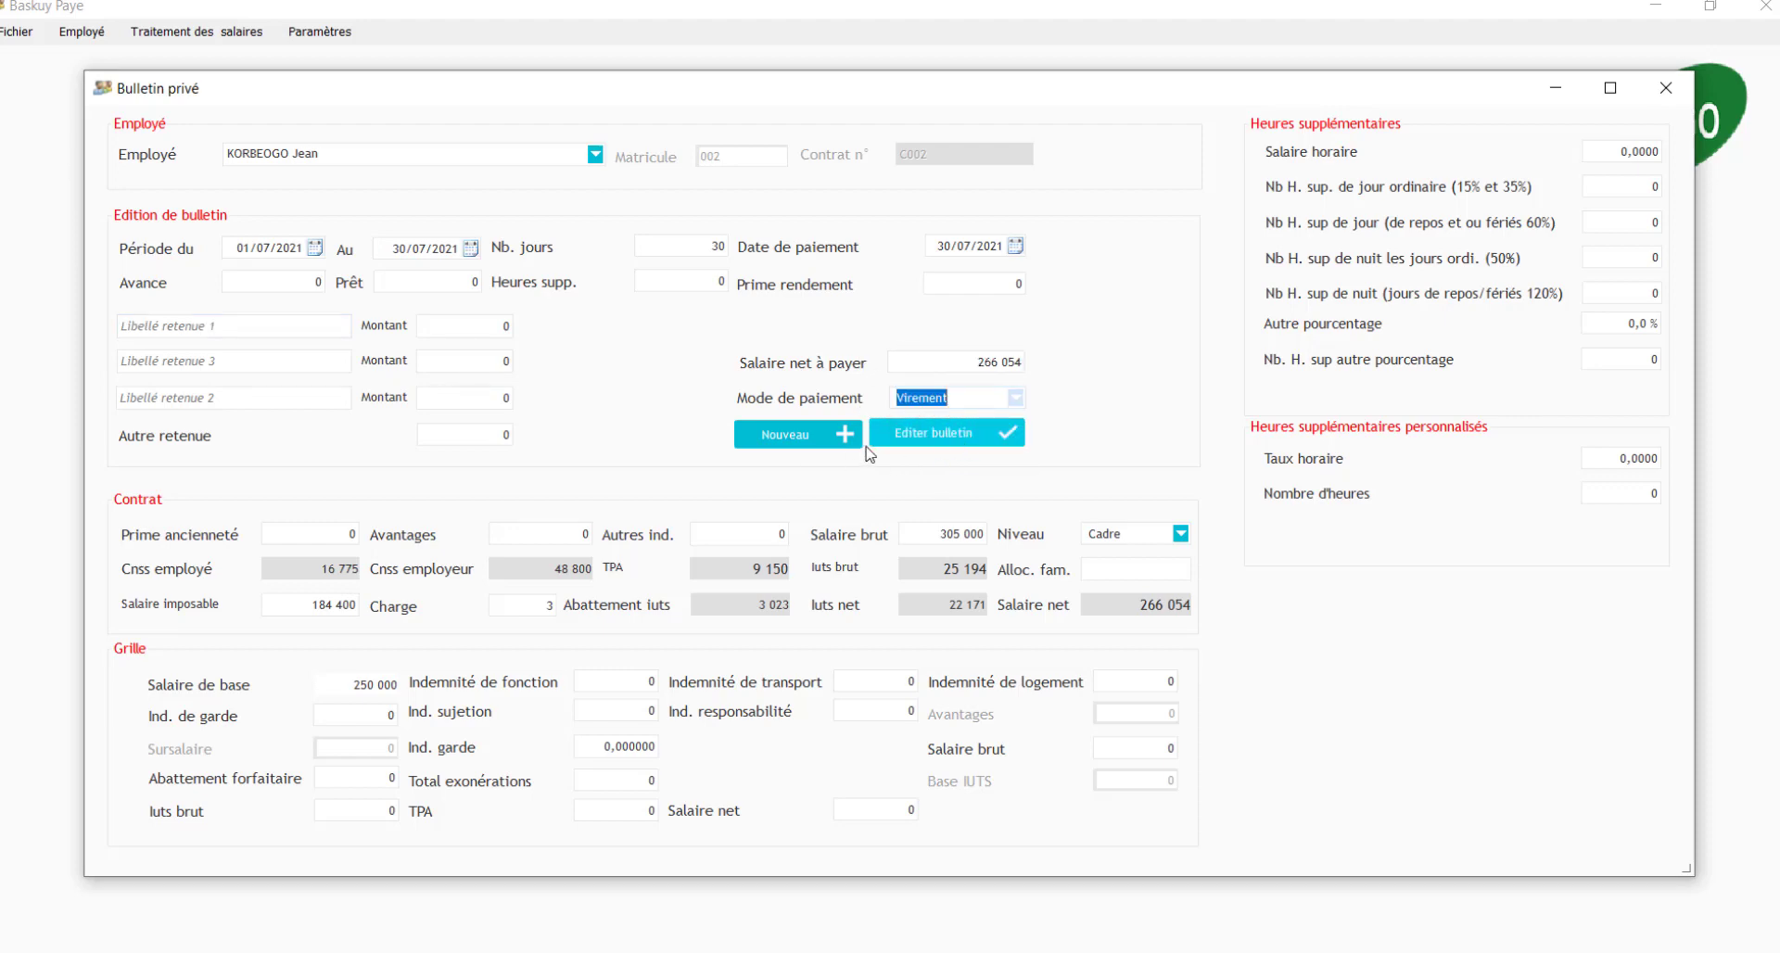
click(937, 444)
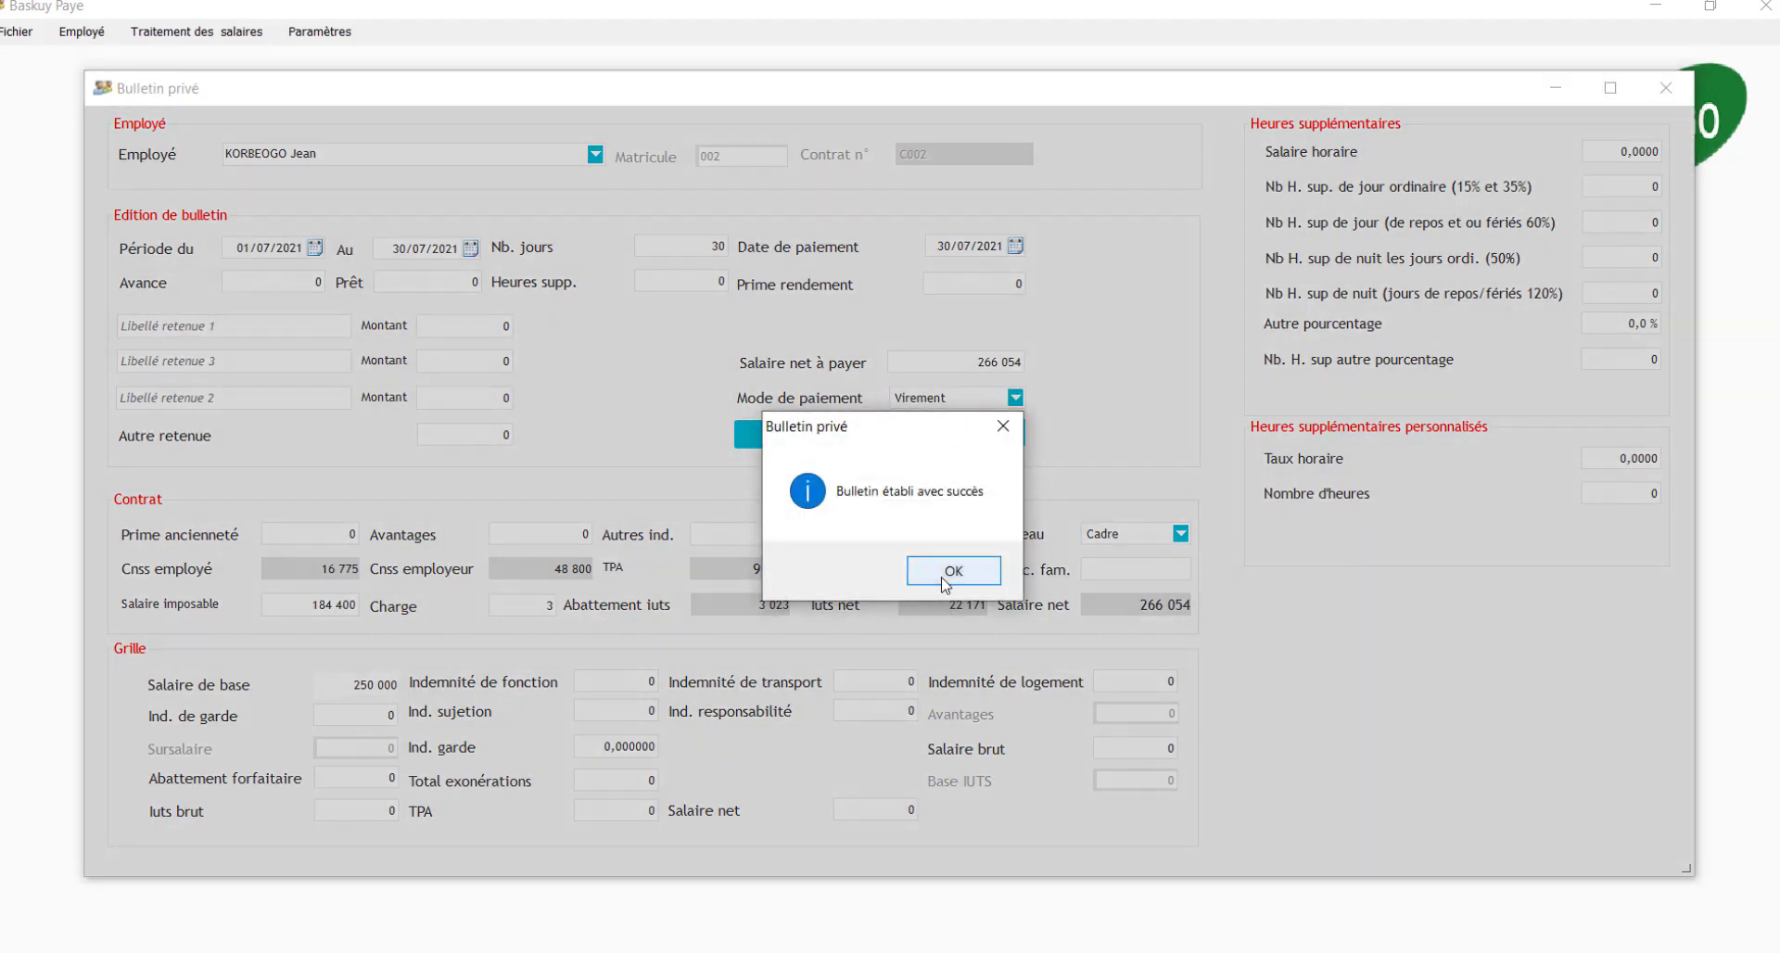
click(945, 584)
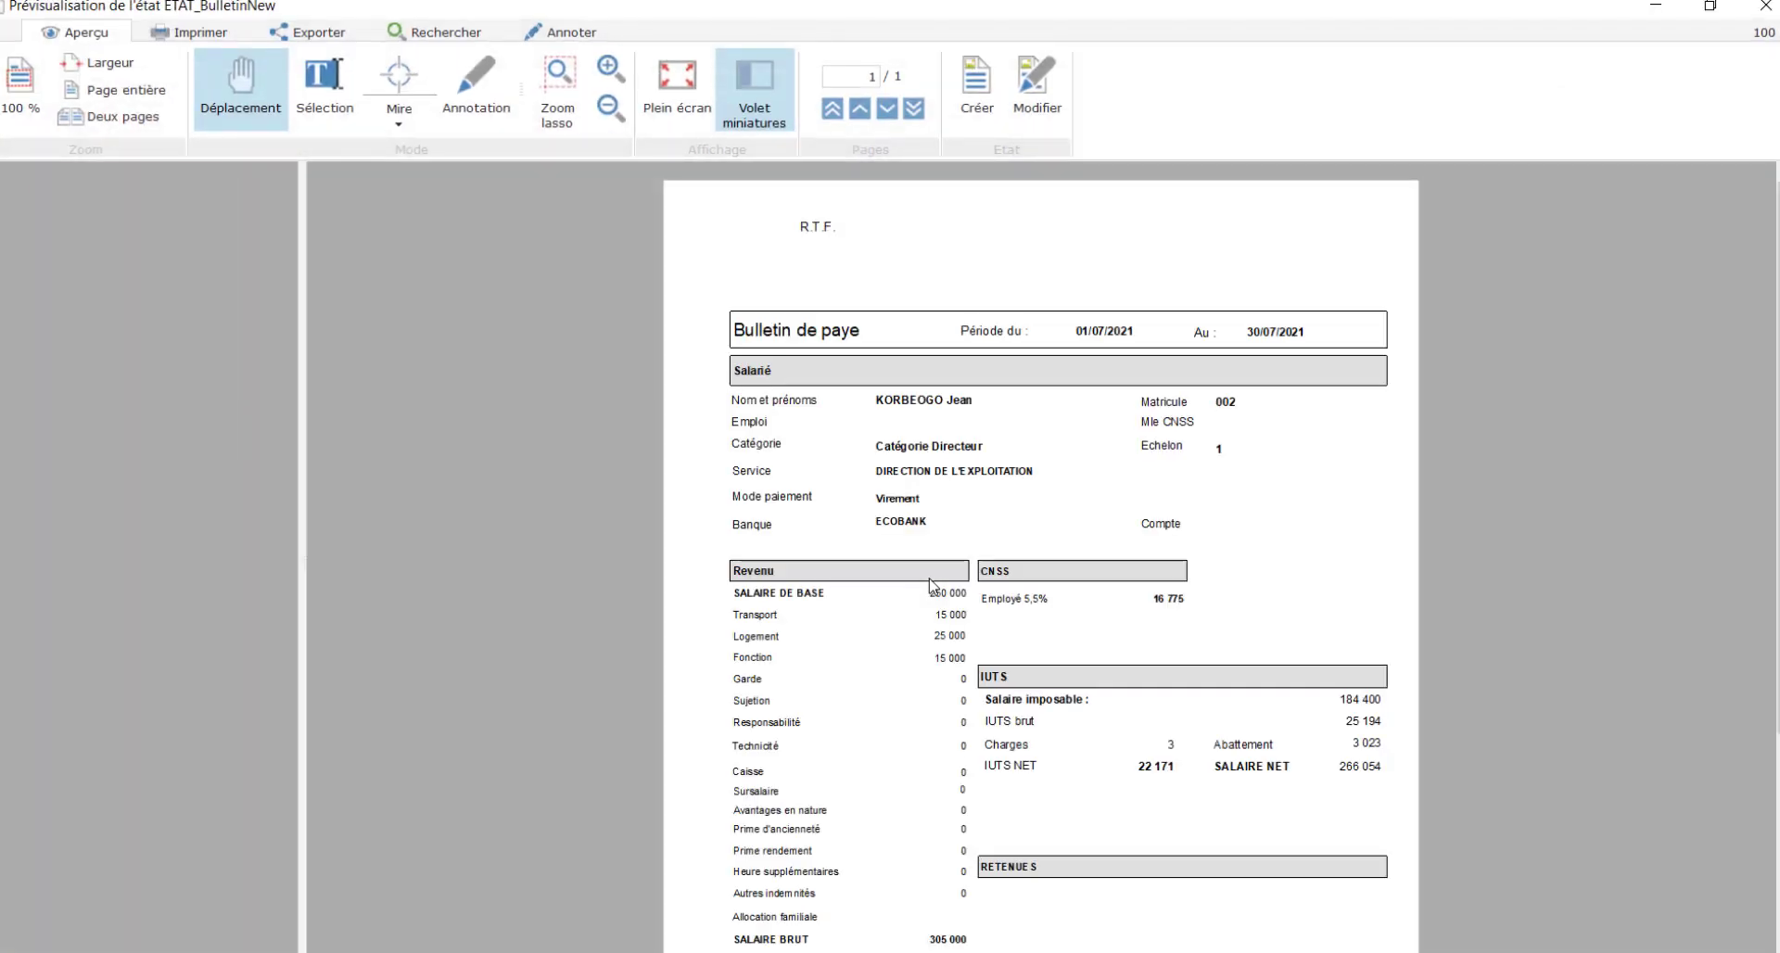
Examine the payslip preview from the employee details through income, CNSS, IUTS and deductions to the net pay, and close the preview and payslip form
scroll(1071, 278, down, 2)
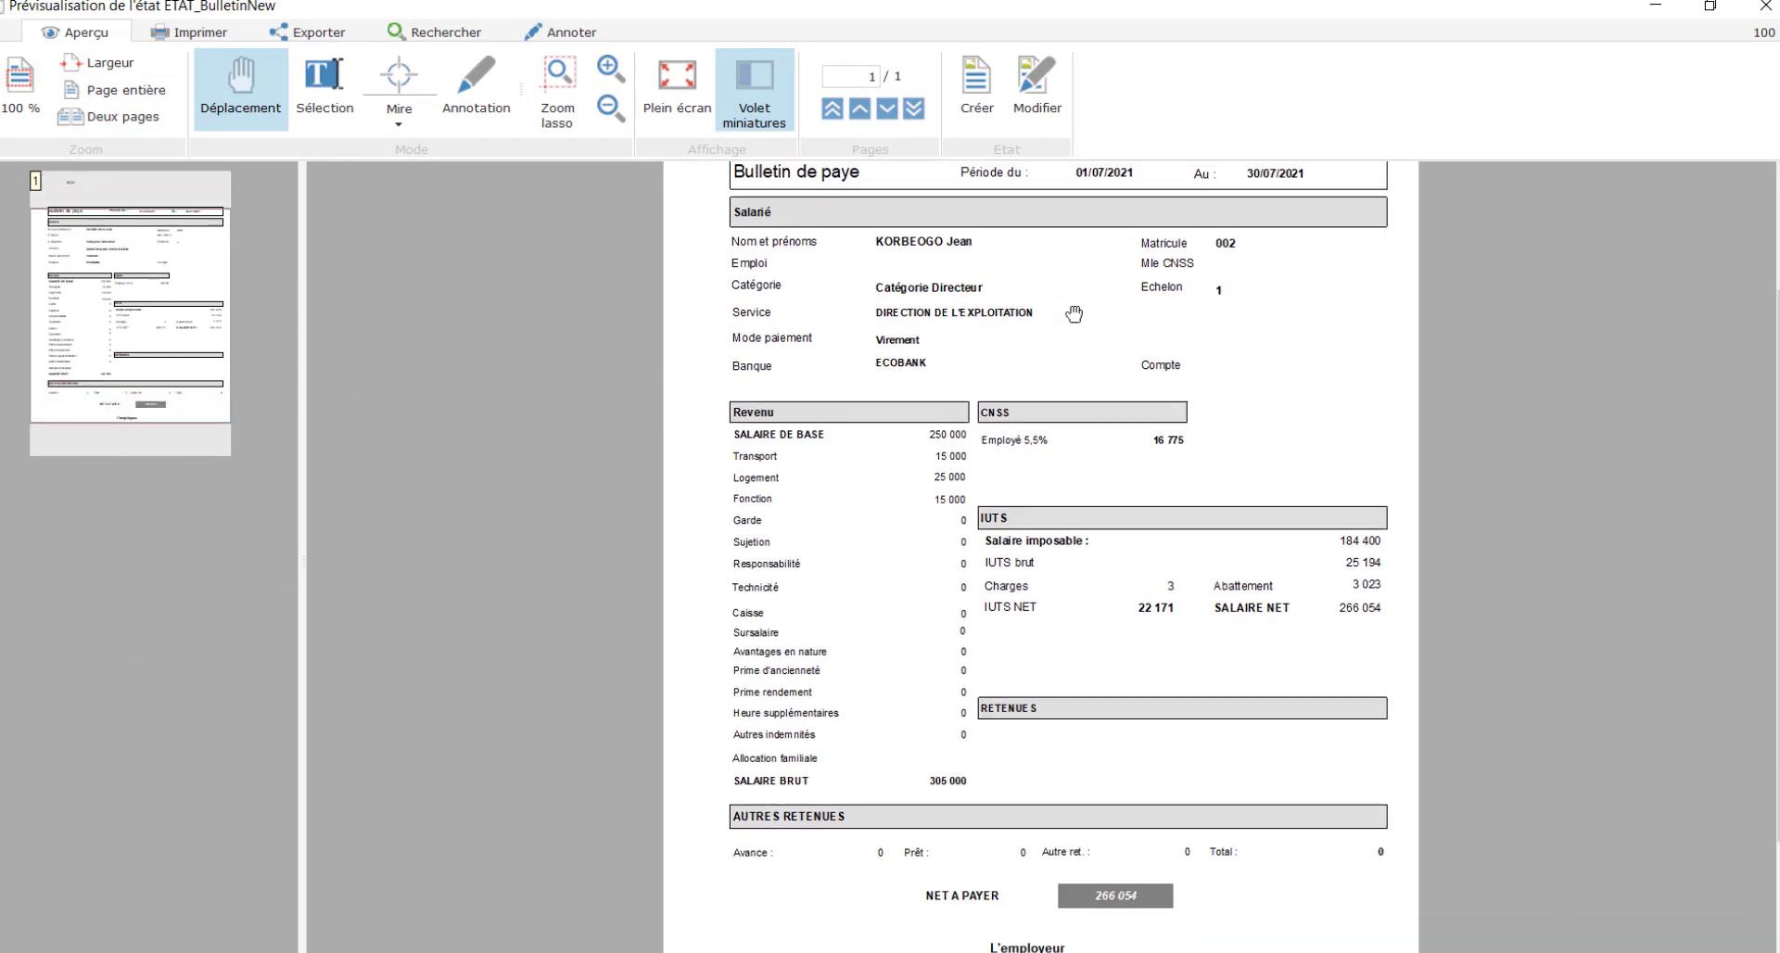
scroll(1073, 314, up, 2)
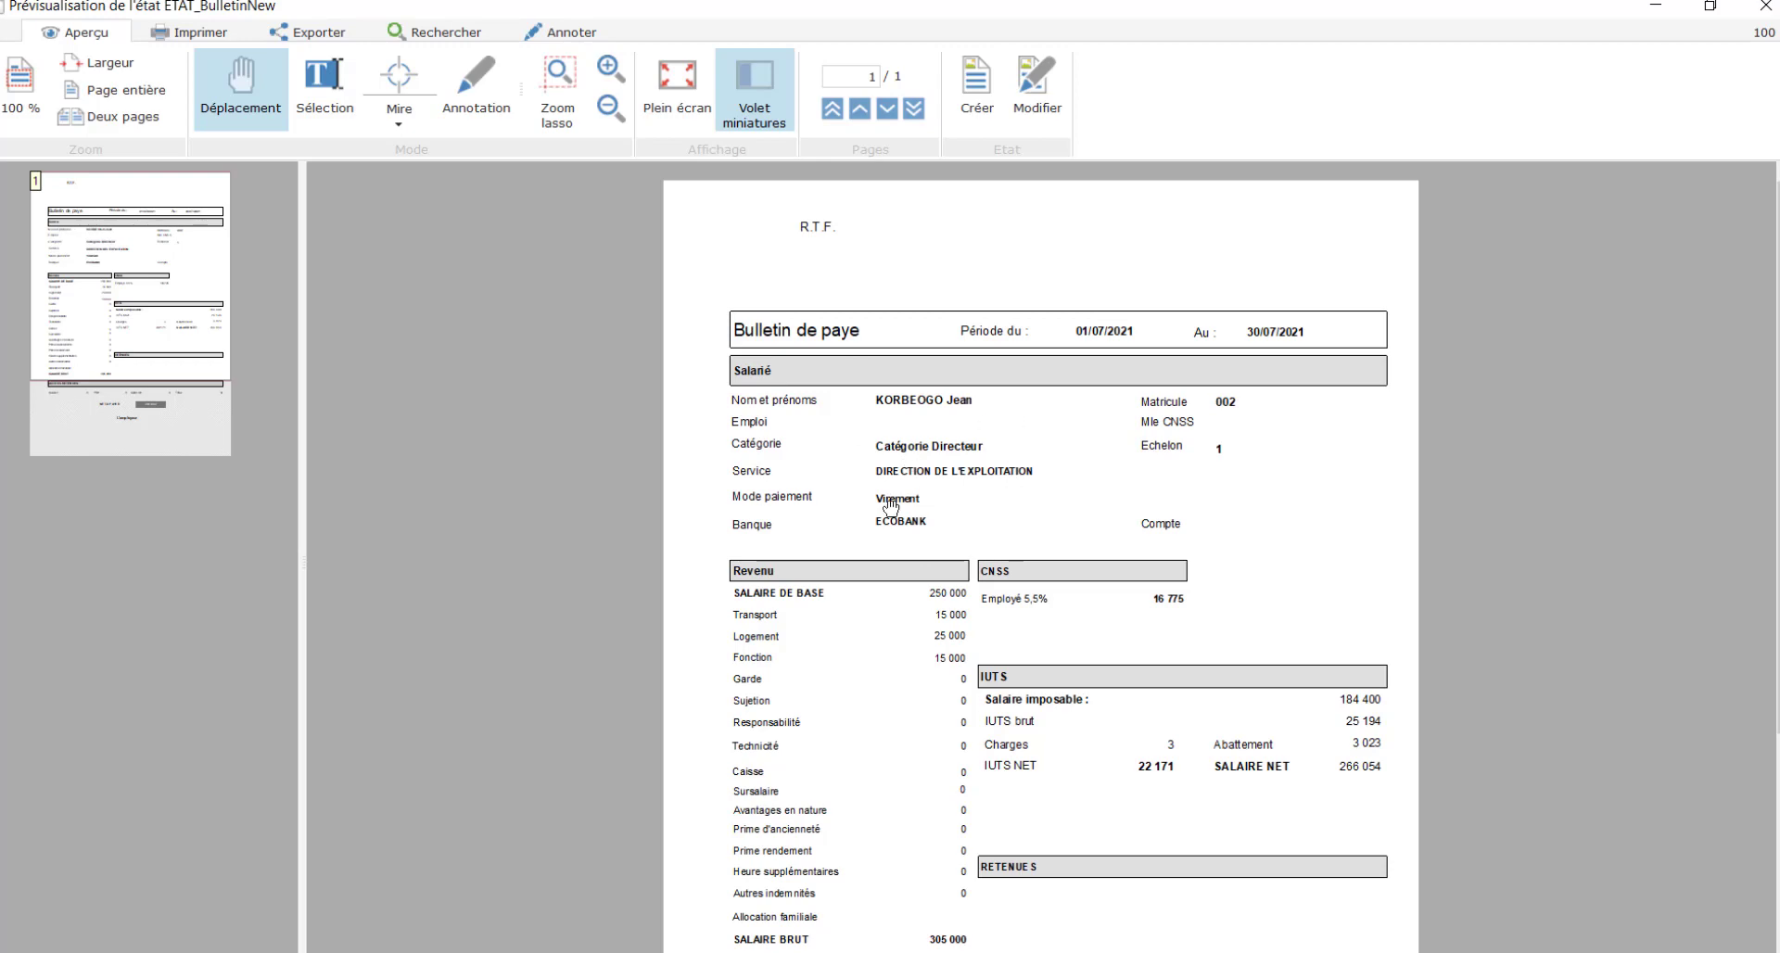
scroll(803, 608, down, 2)
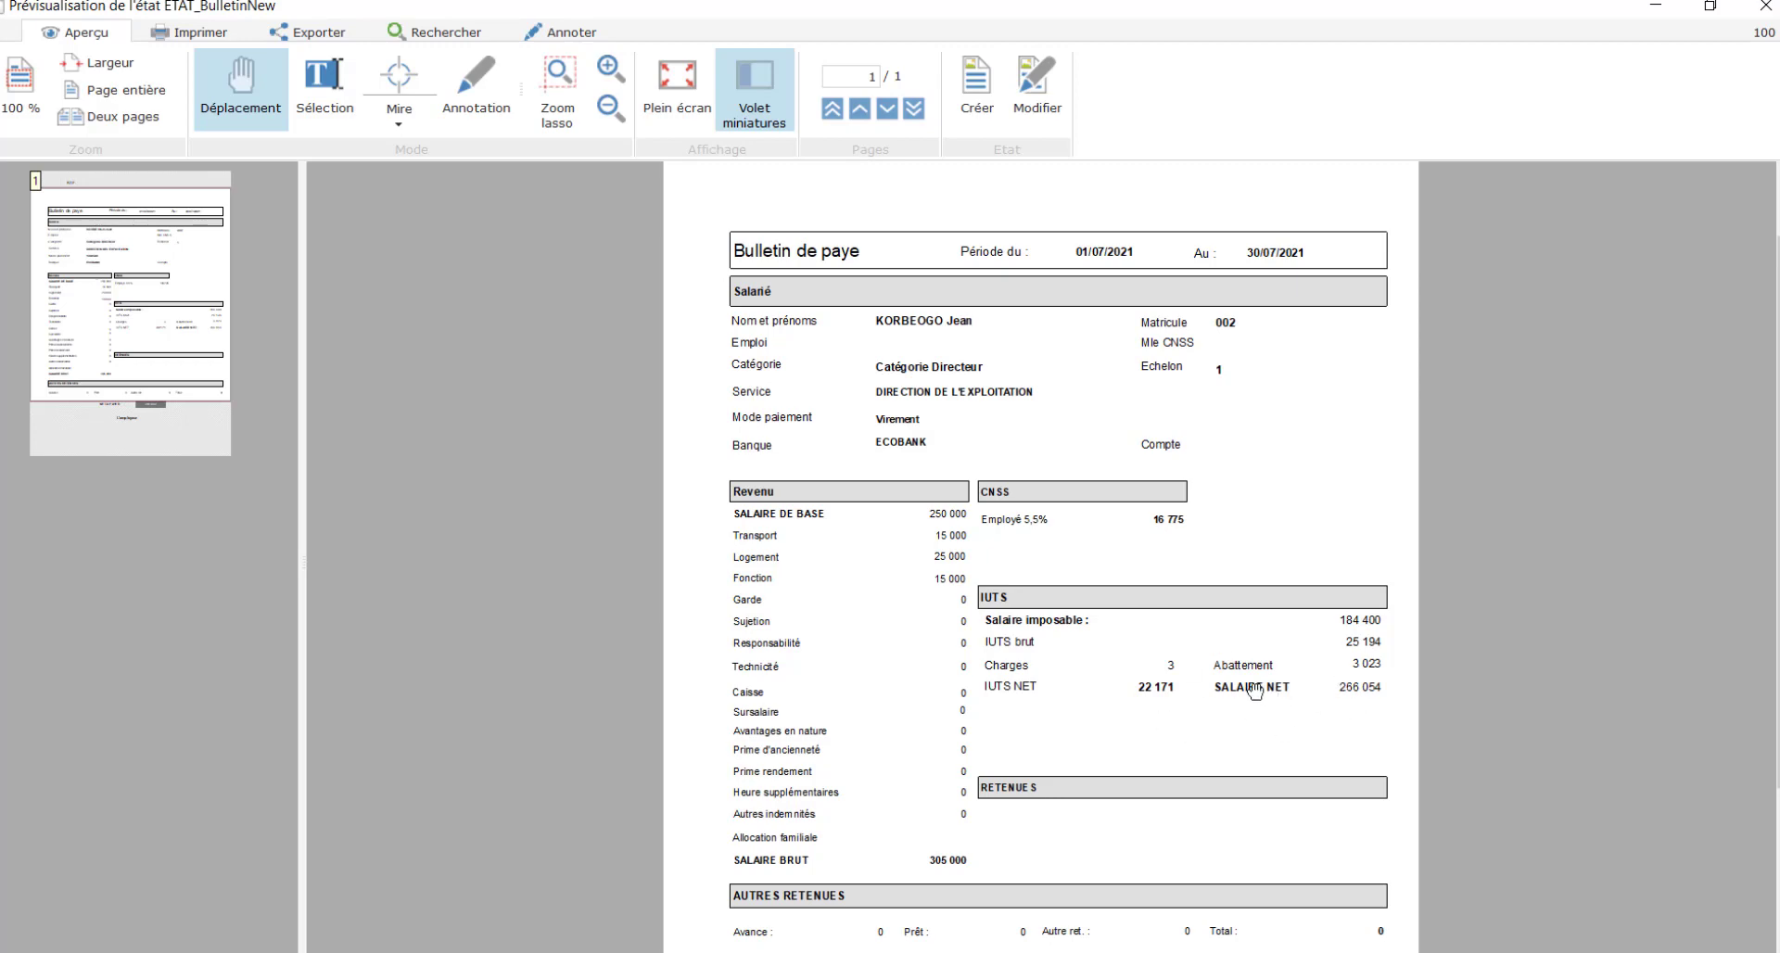
scroll(1186, 686, down, 2)
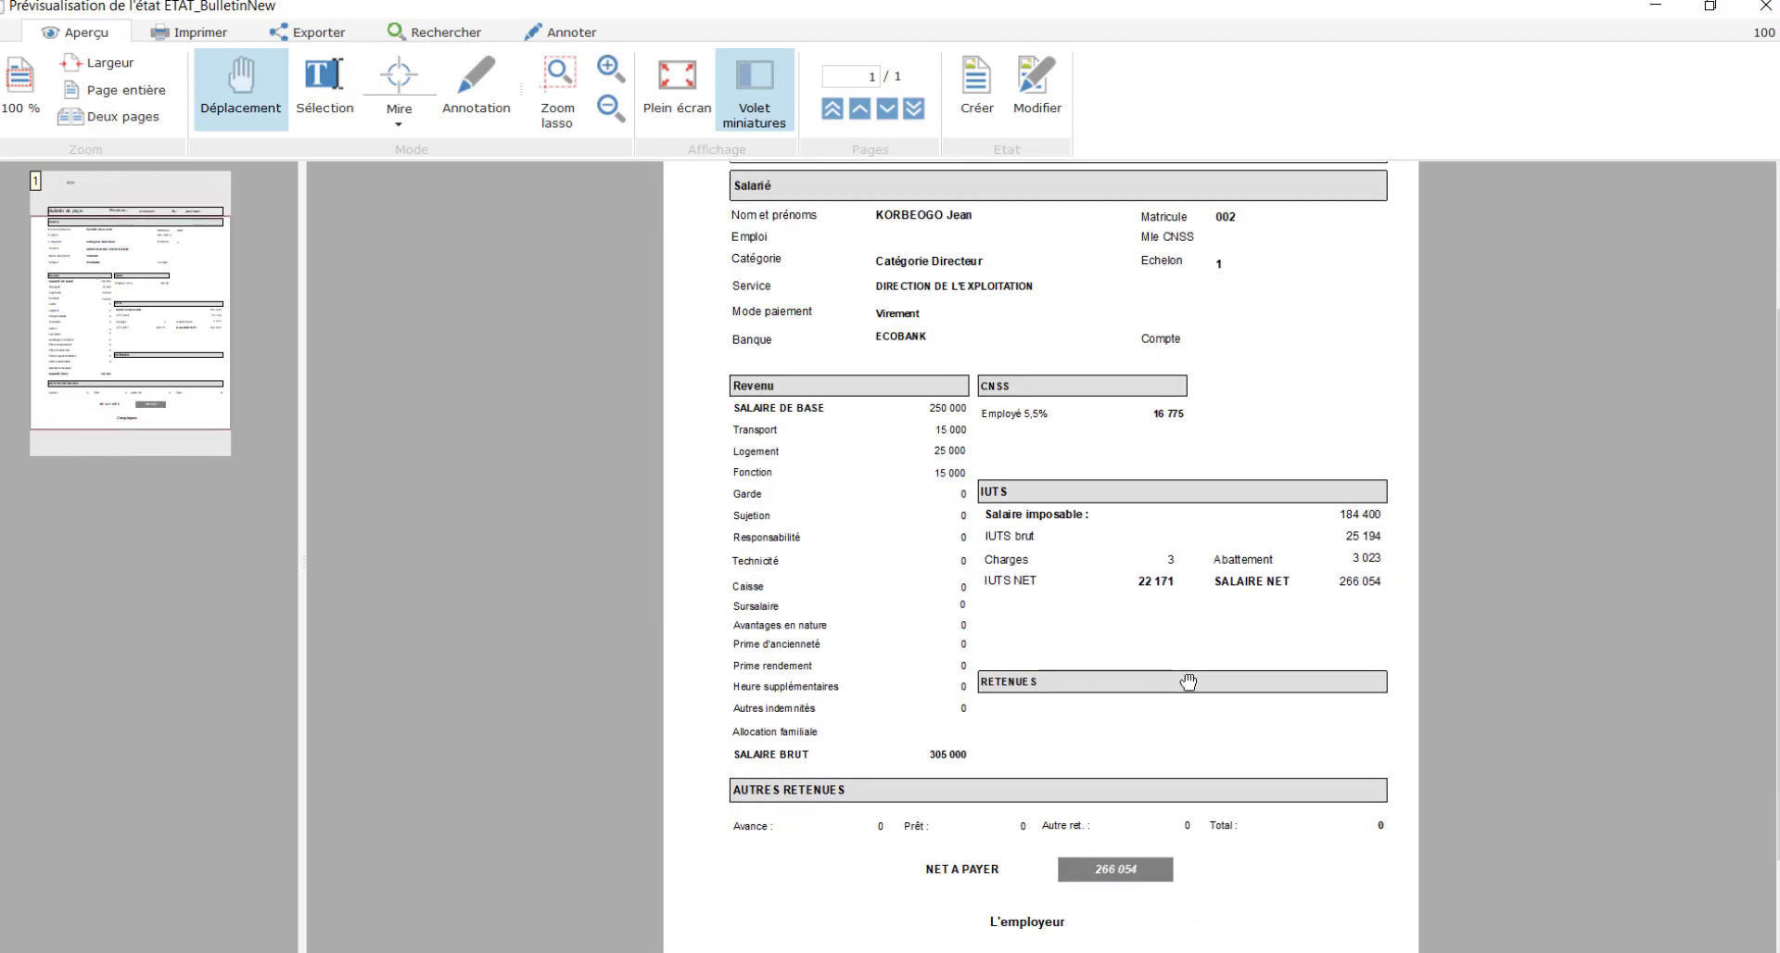
scroll(1216, 728, up, 2)
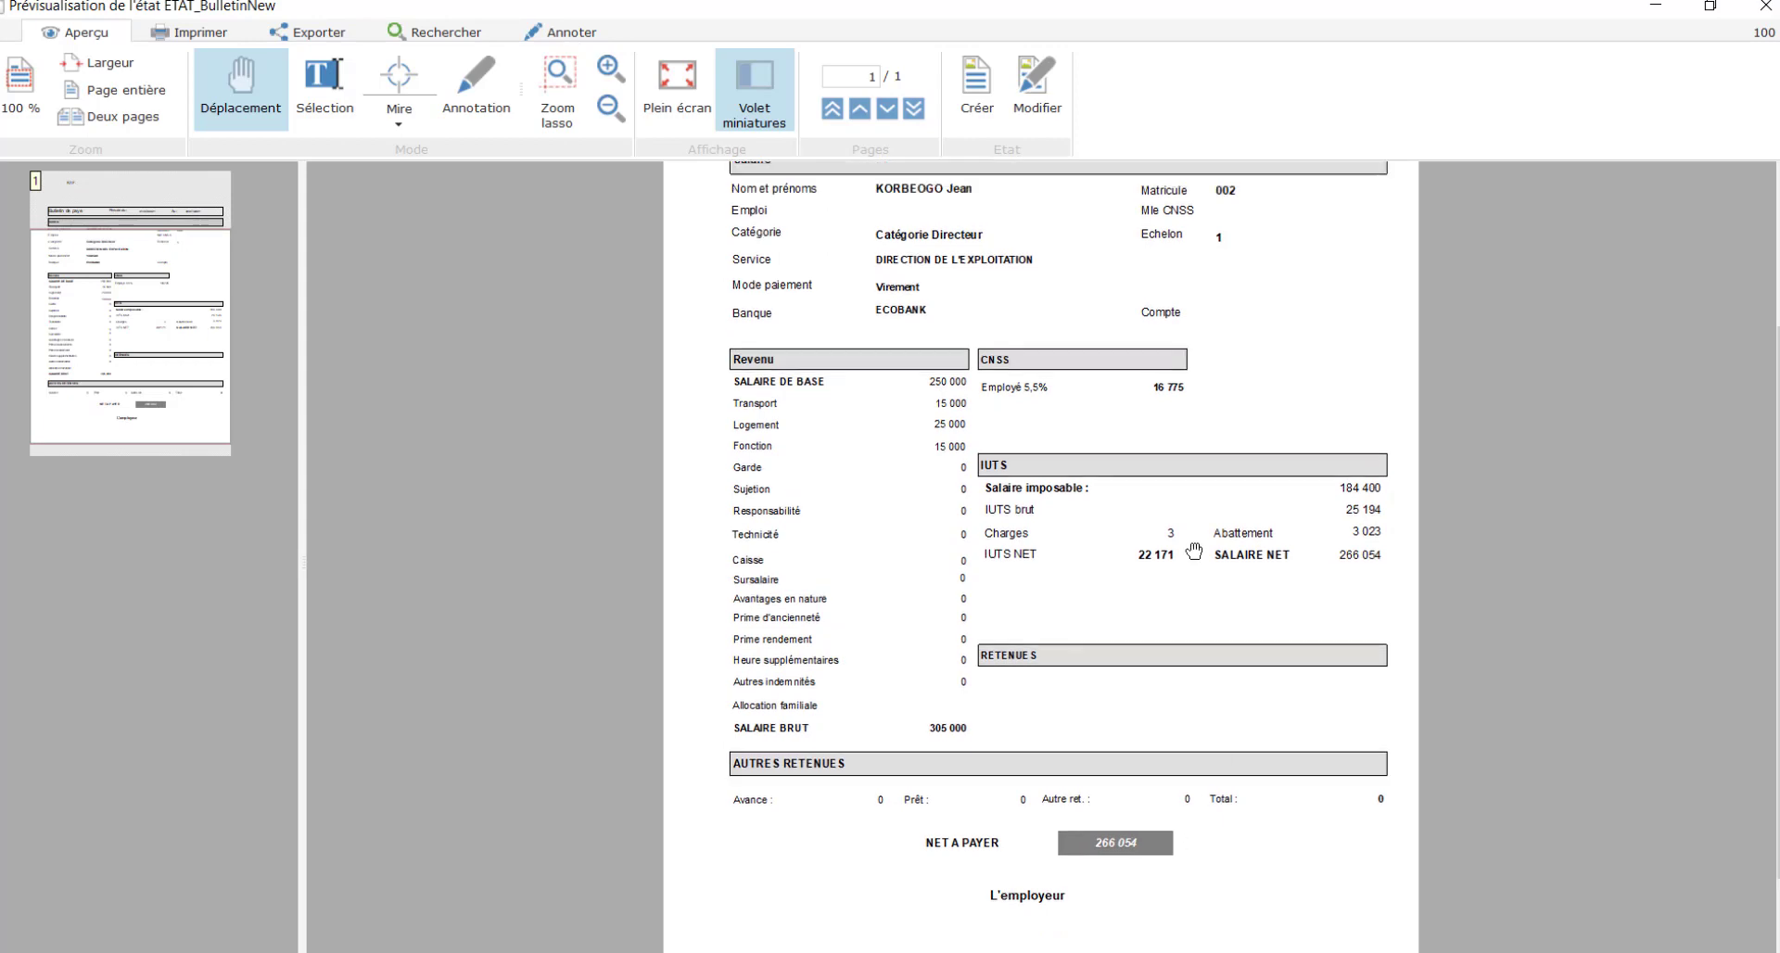
scroll(1157, 450, down, 2)
scroll(1156, 450, up, 3)
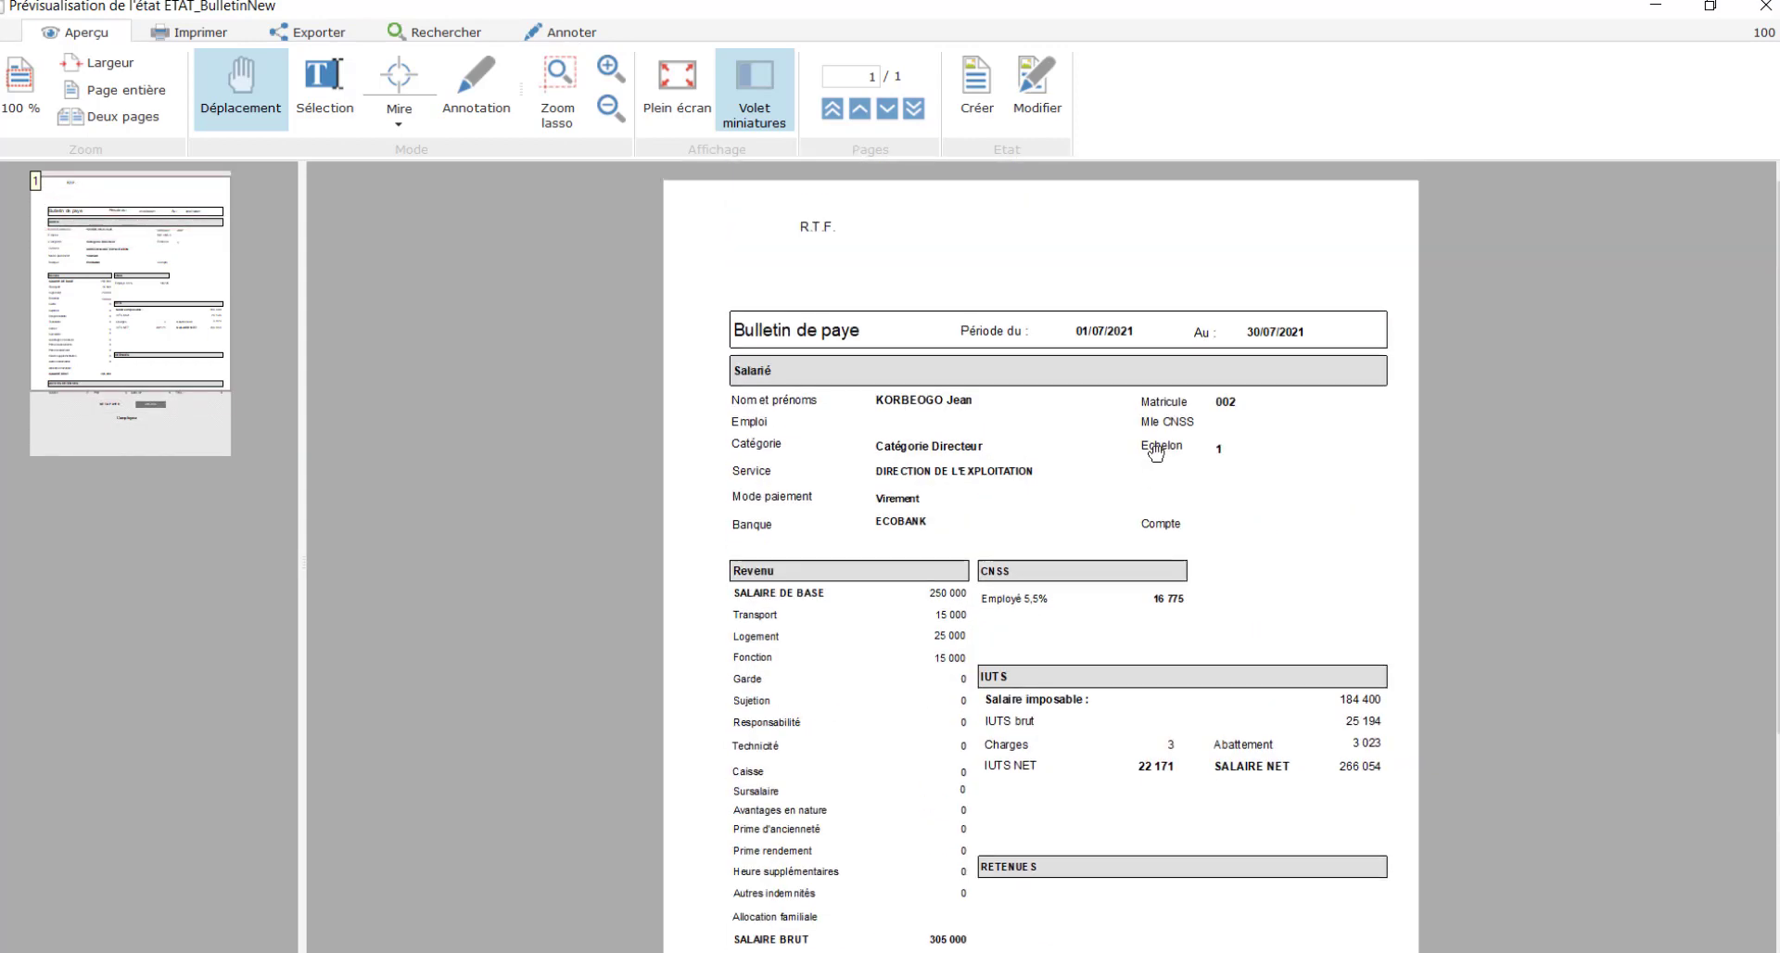
scroll(1077, 422, down, 2)
scroll(1077, 417, up, 2)
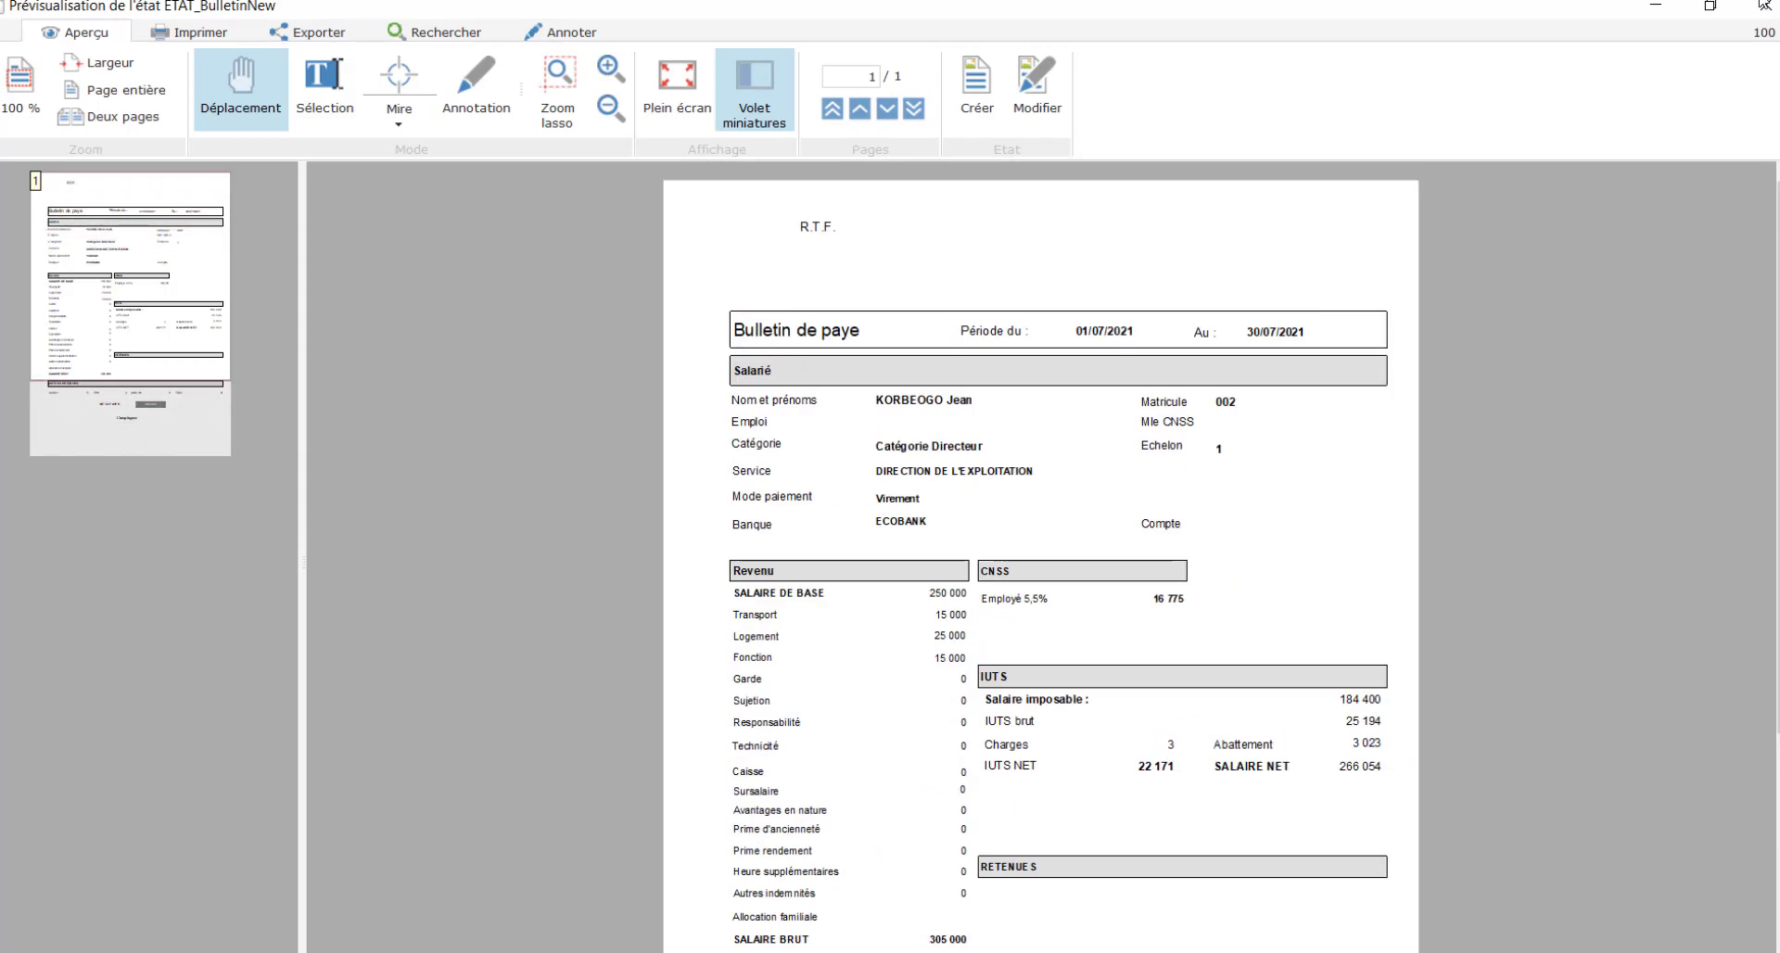
click(1766, 7)
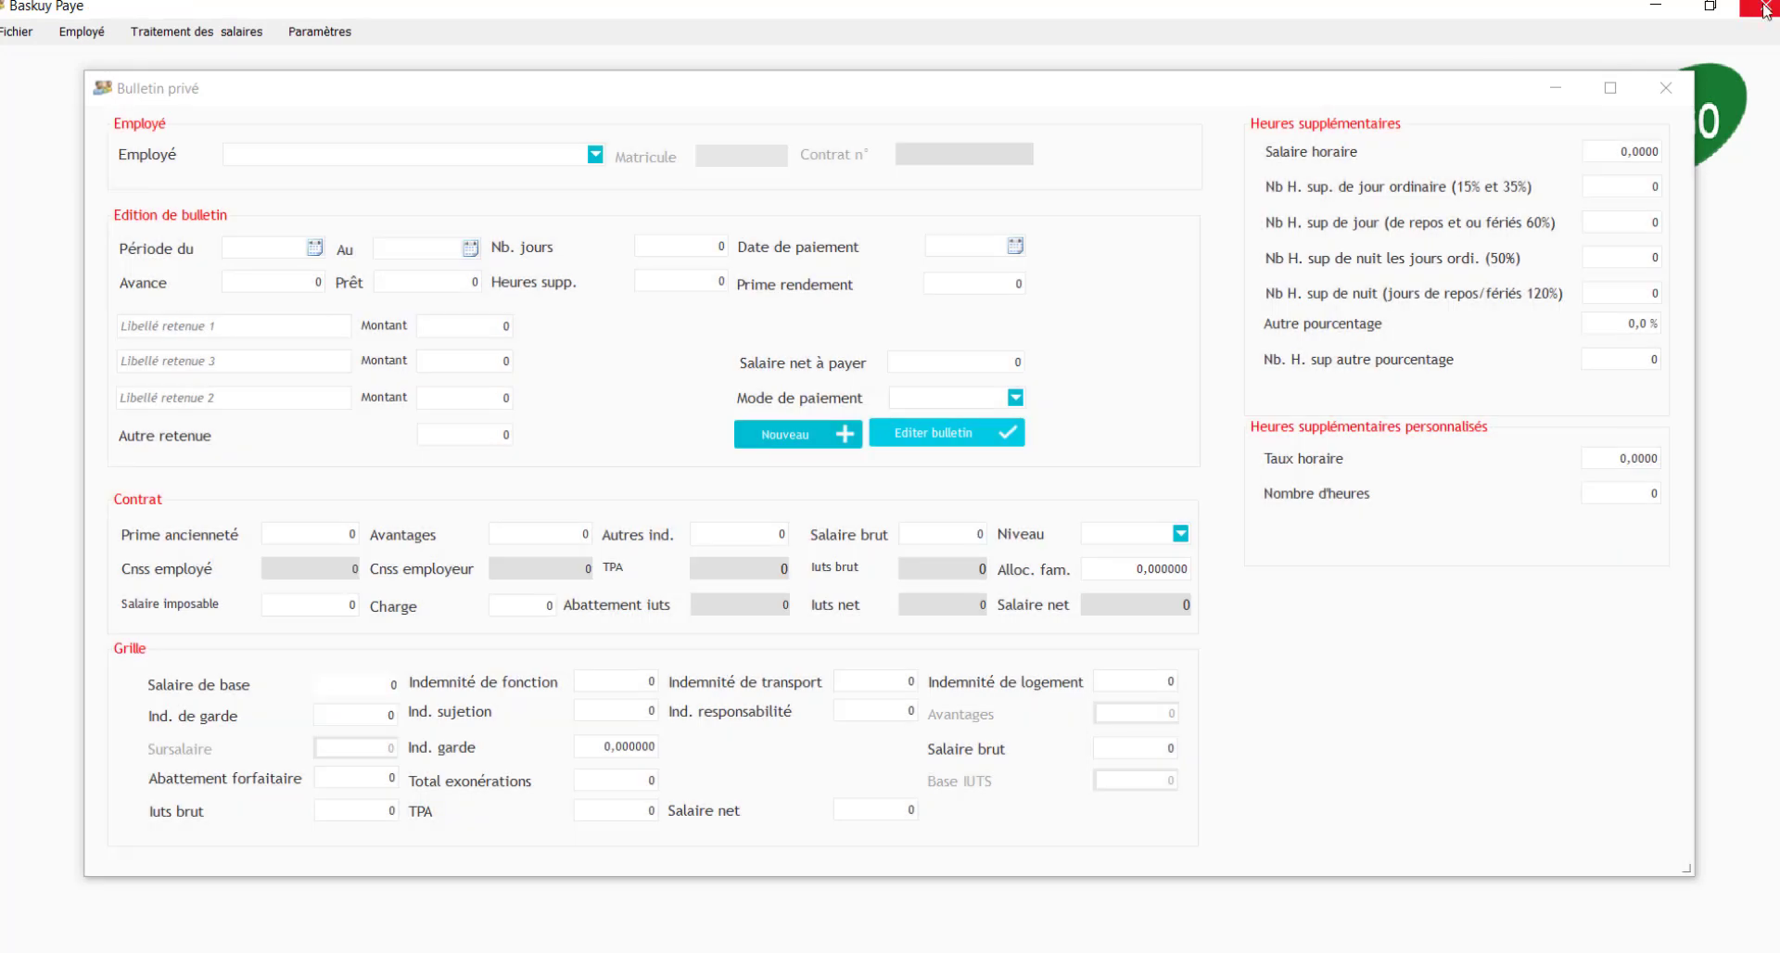
click(1666, 88)
Open the private contract form, view its management commands and close the form
click(80, 37)
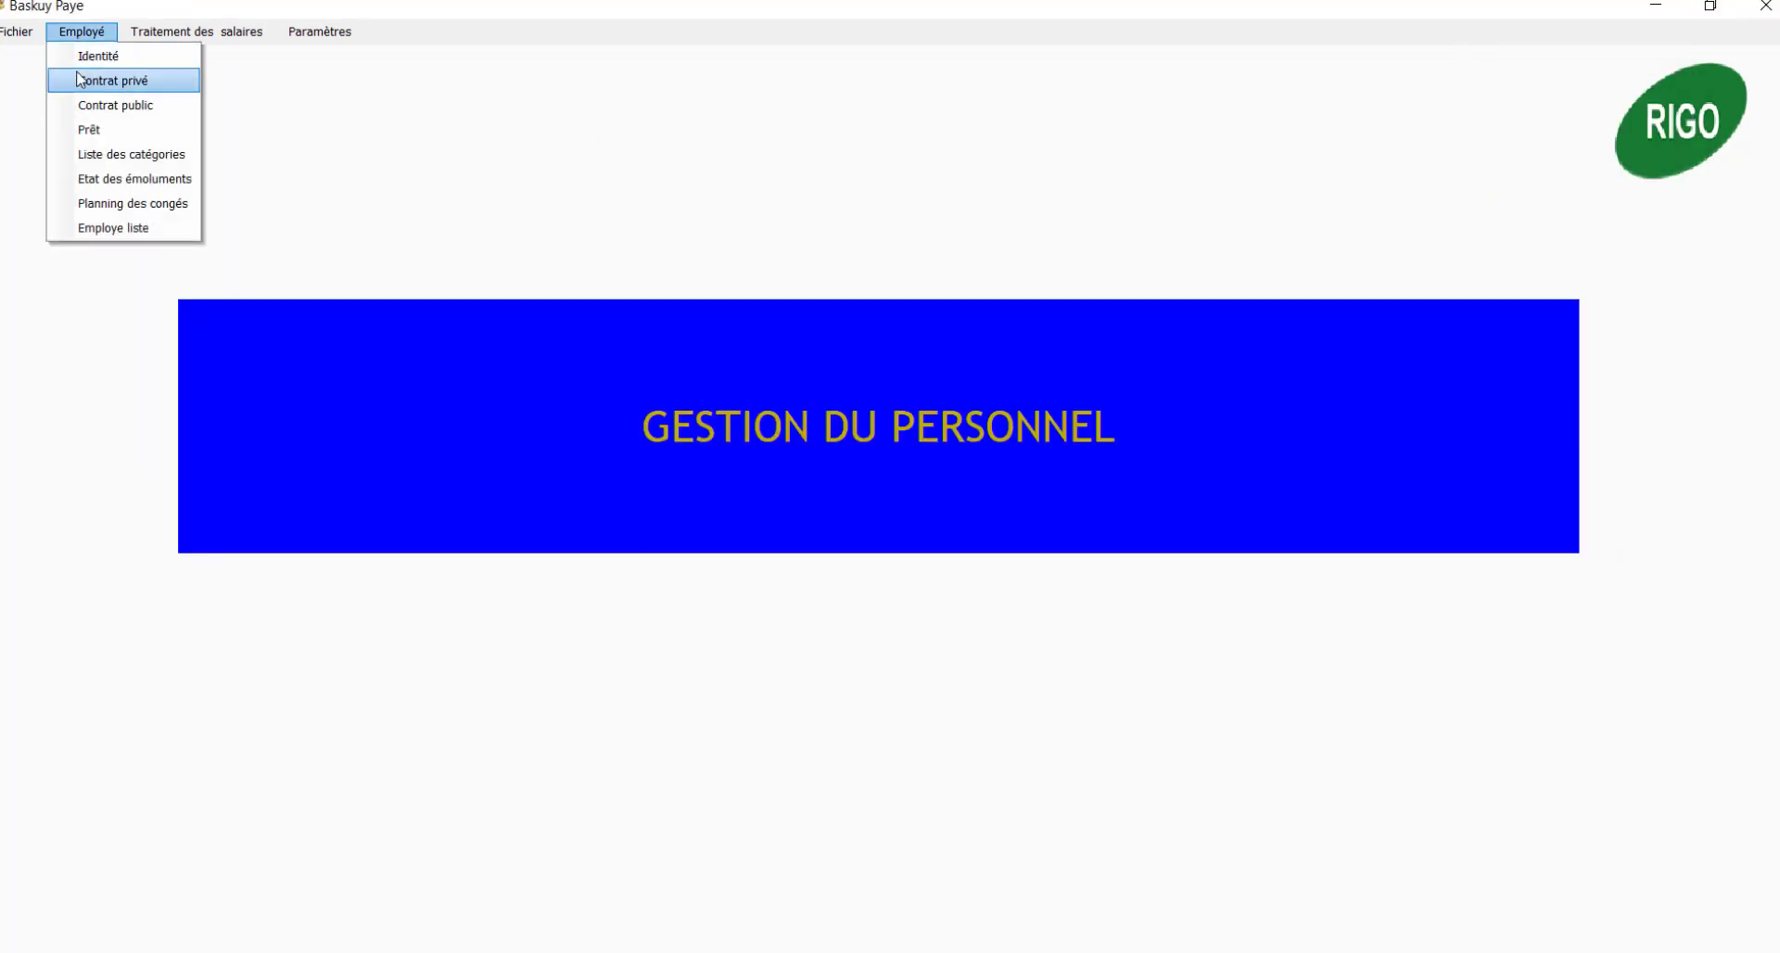
click(76, 83)
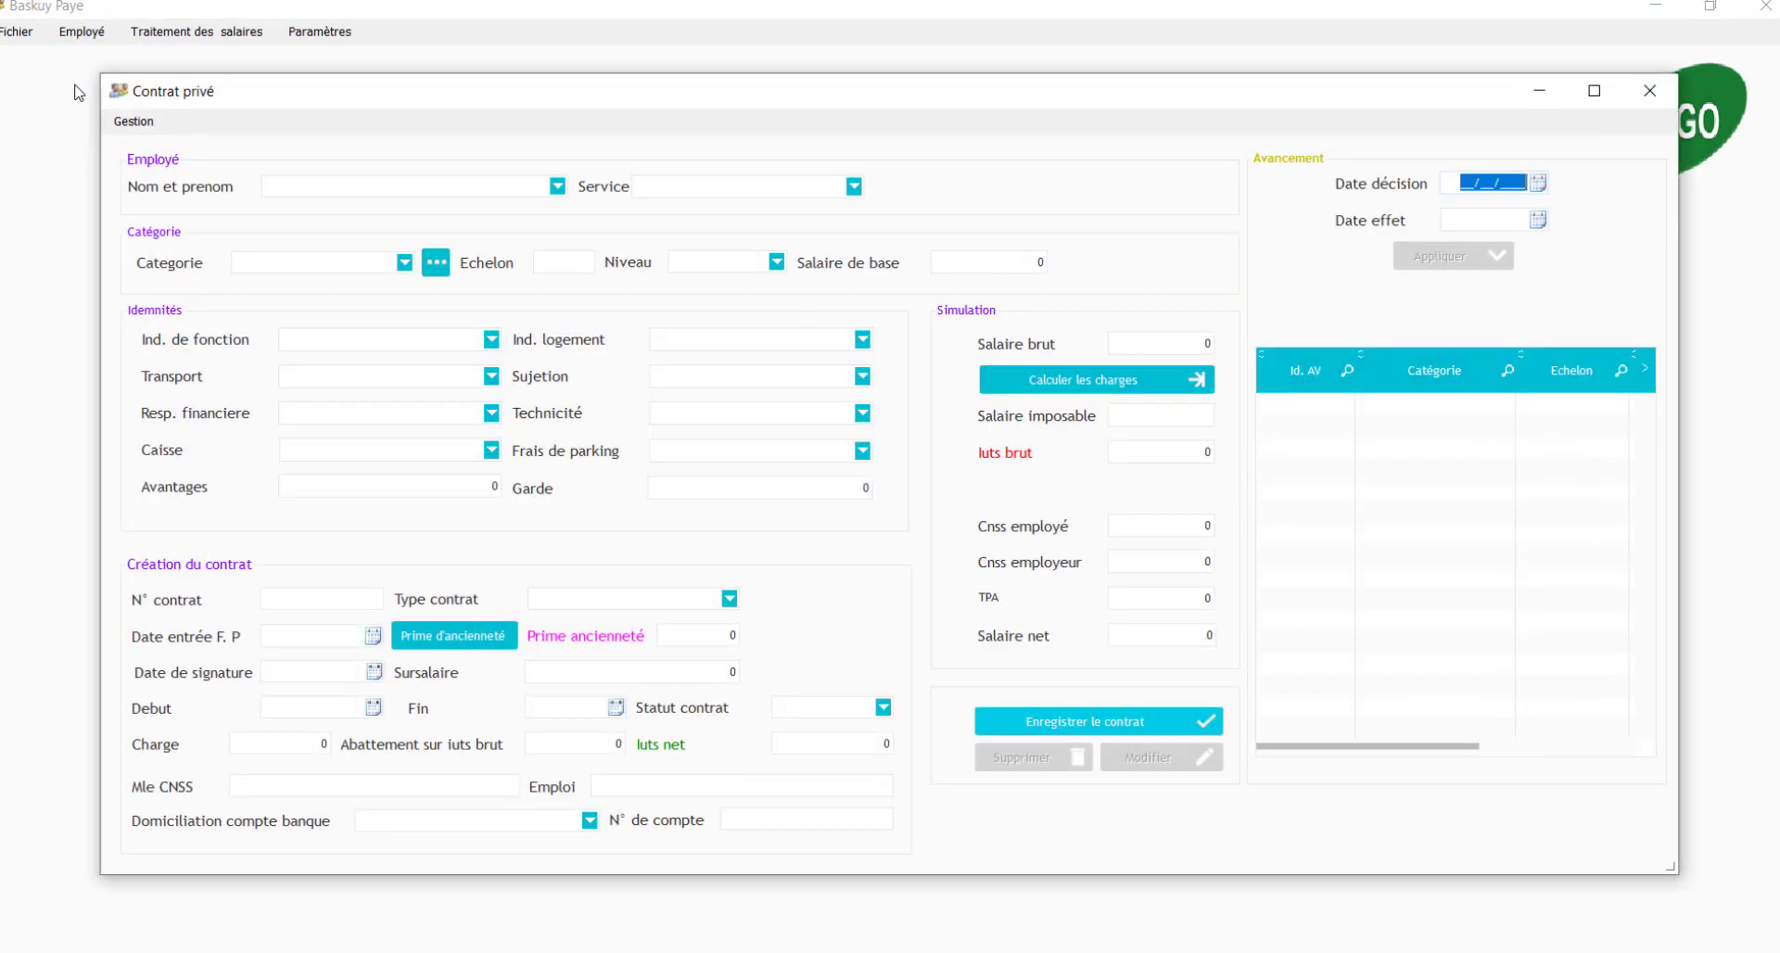
click(139, 123)
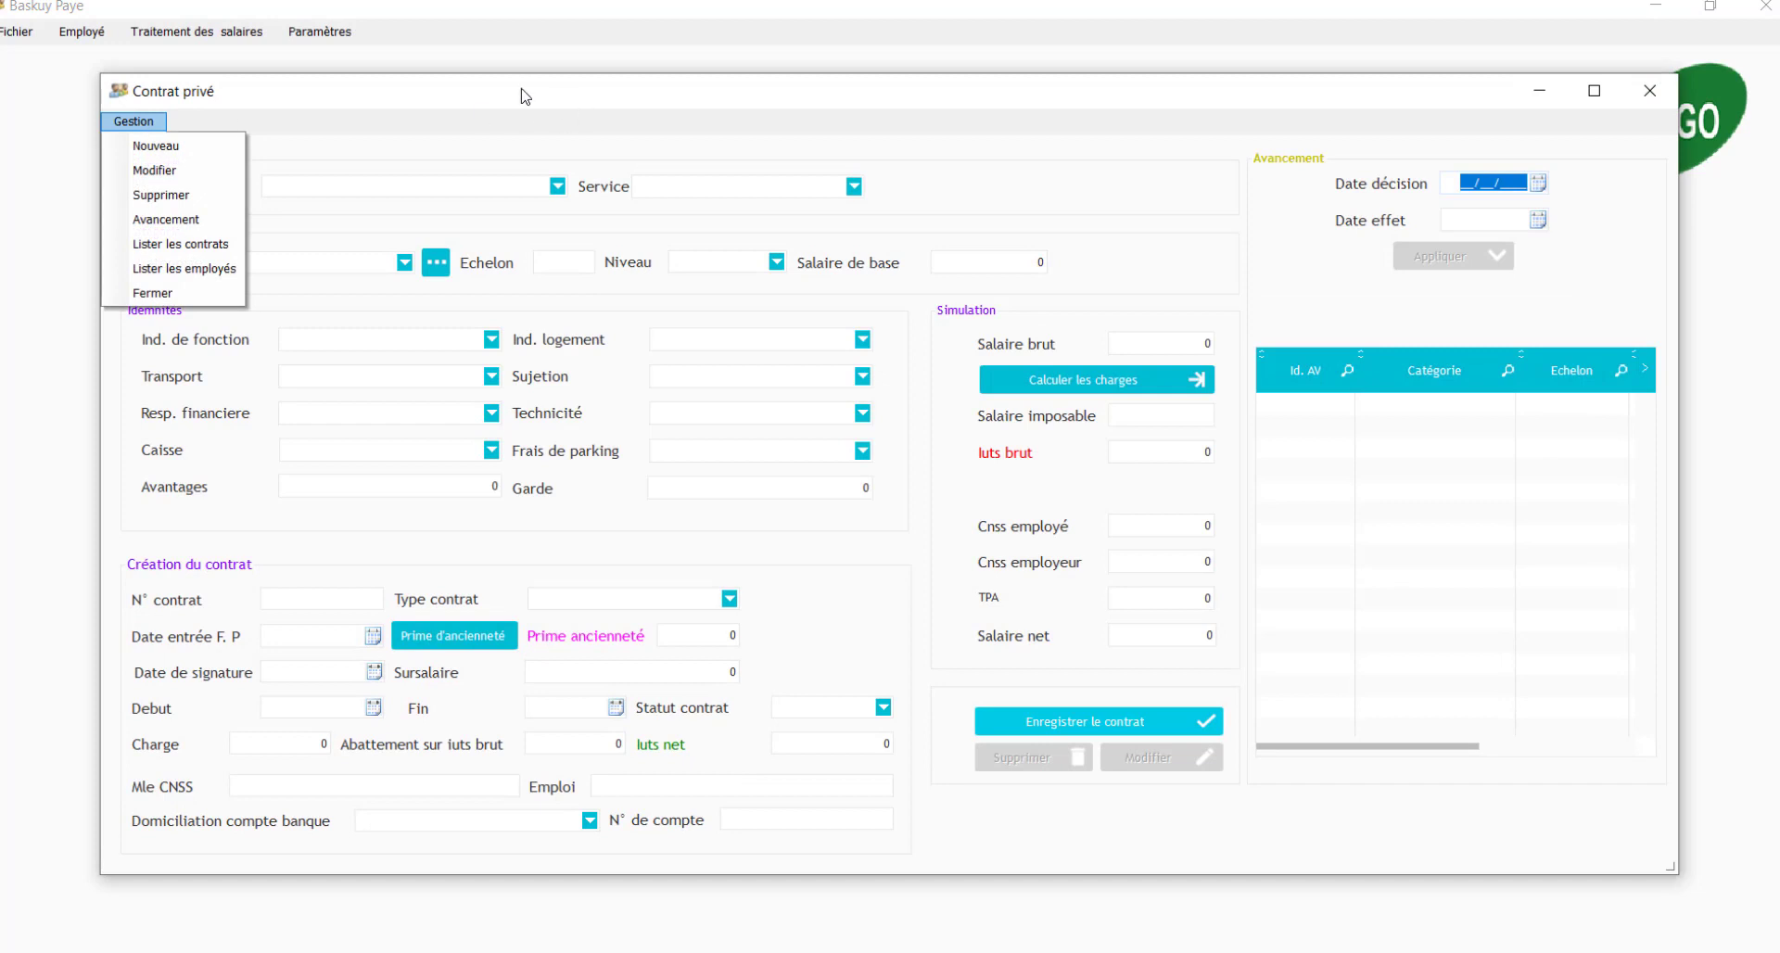
click(1655, 95)
click(1653, 93)
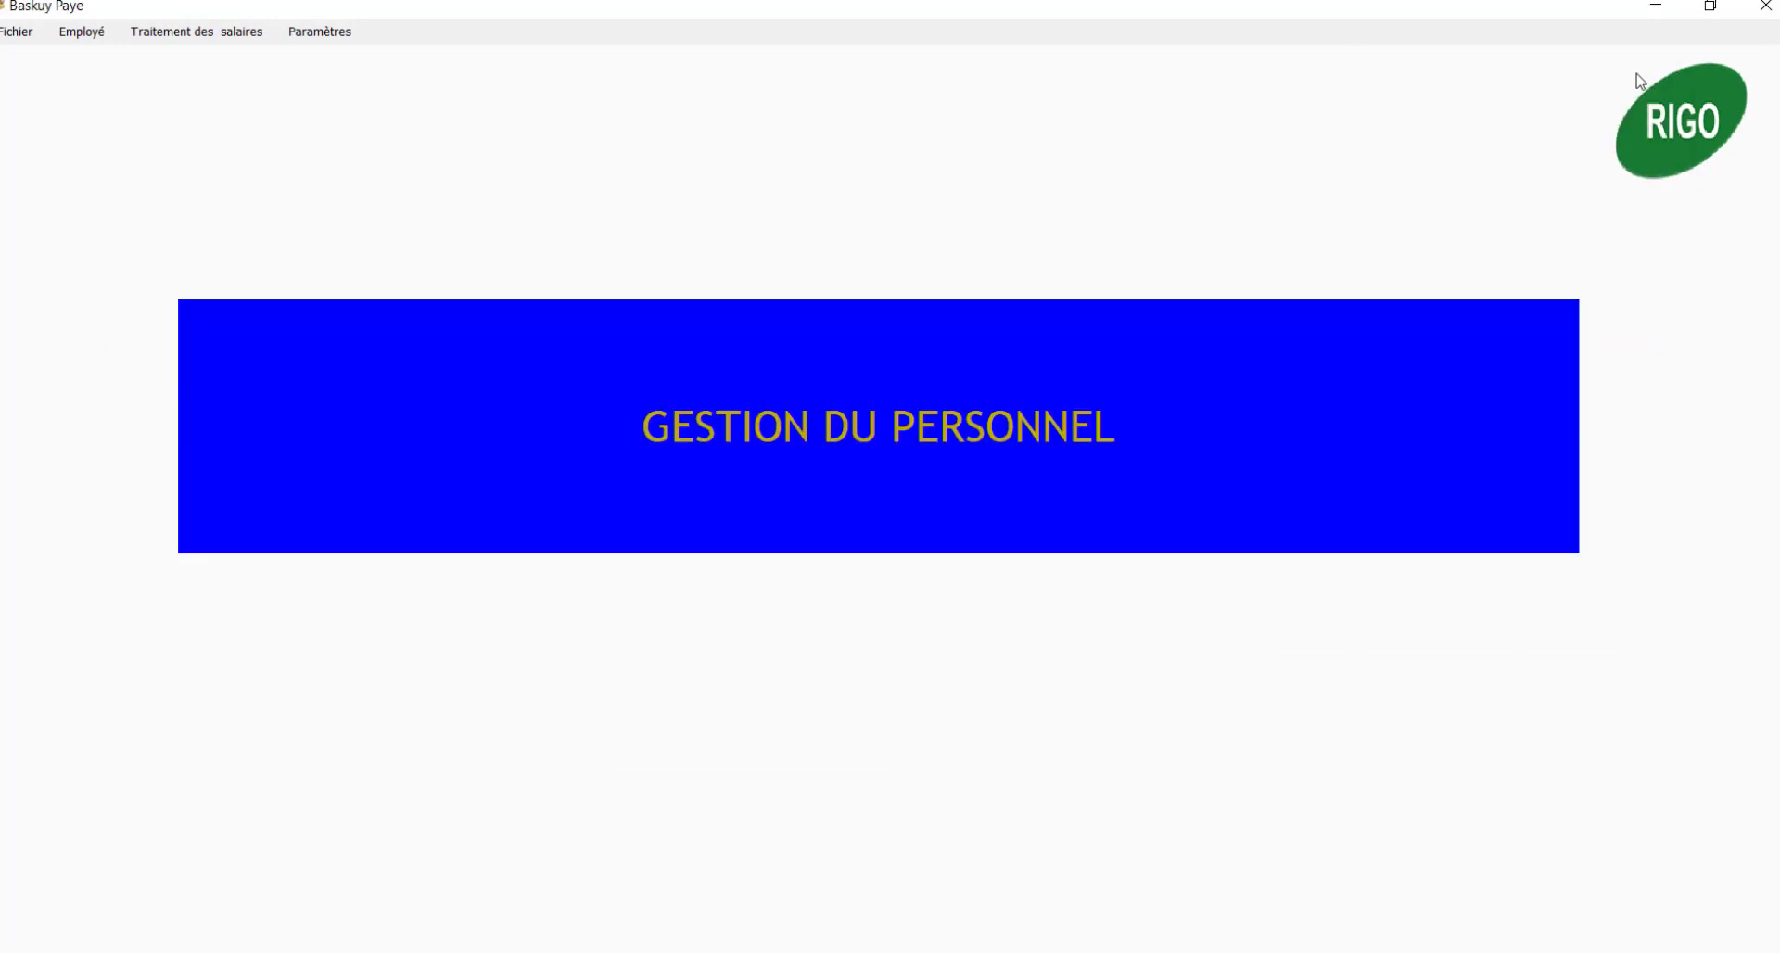
Open the payslip edition window (Edition des bulletins) and list the payslips from 01/07/2021 to 31/07/2021
click(181, 31)
click(188, 89)
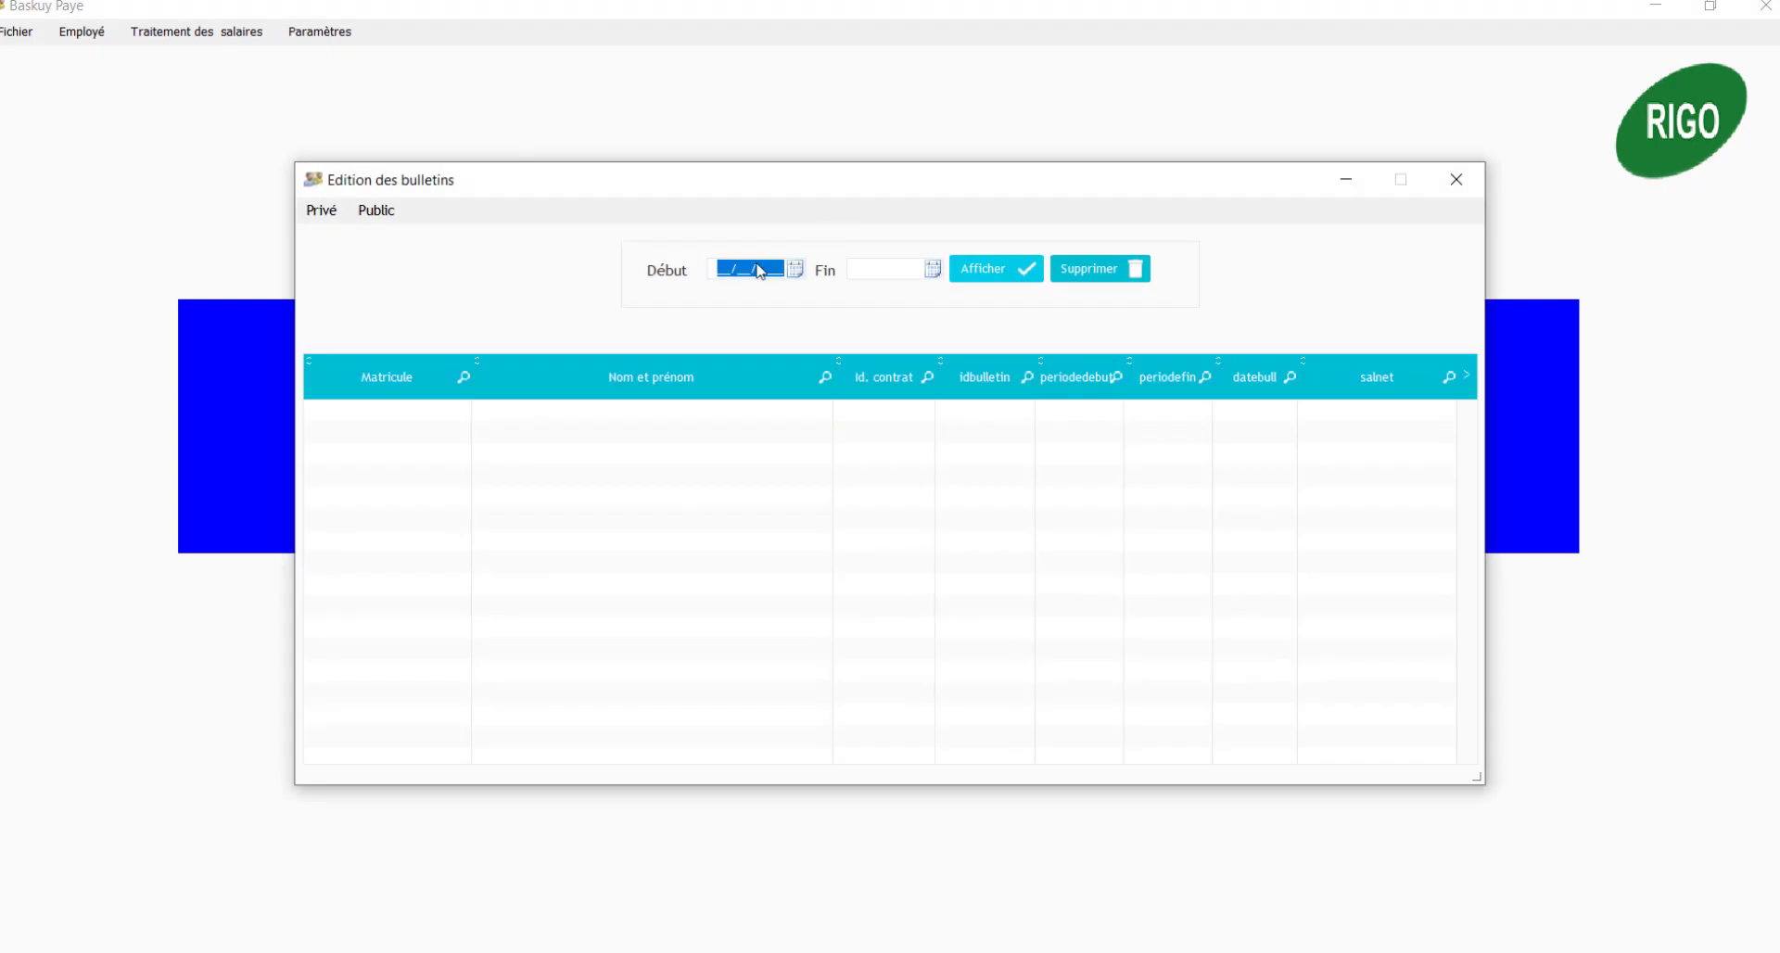
click(795, 271)
click(698, 344)
click(934, 273)
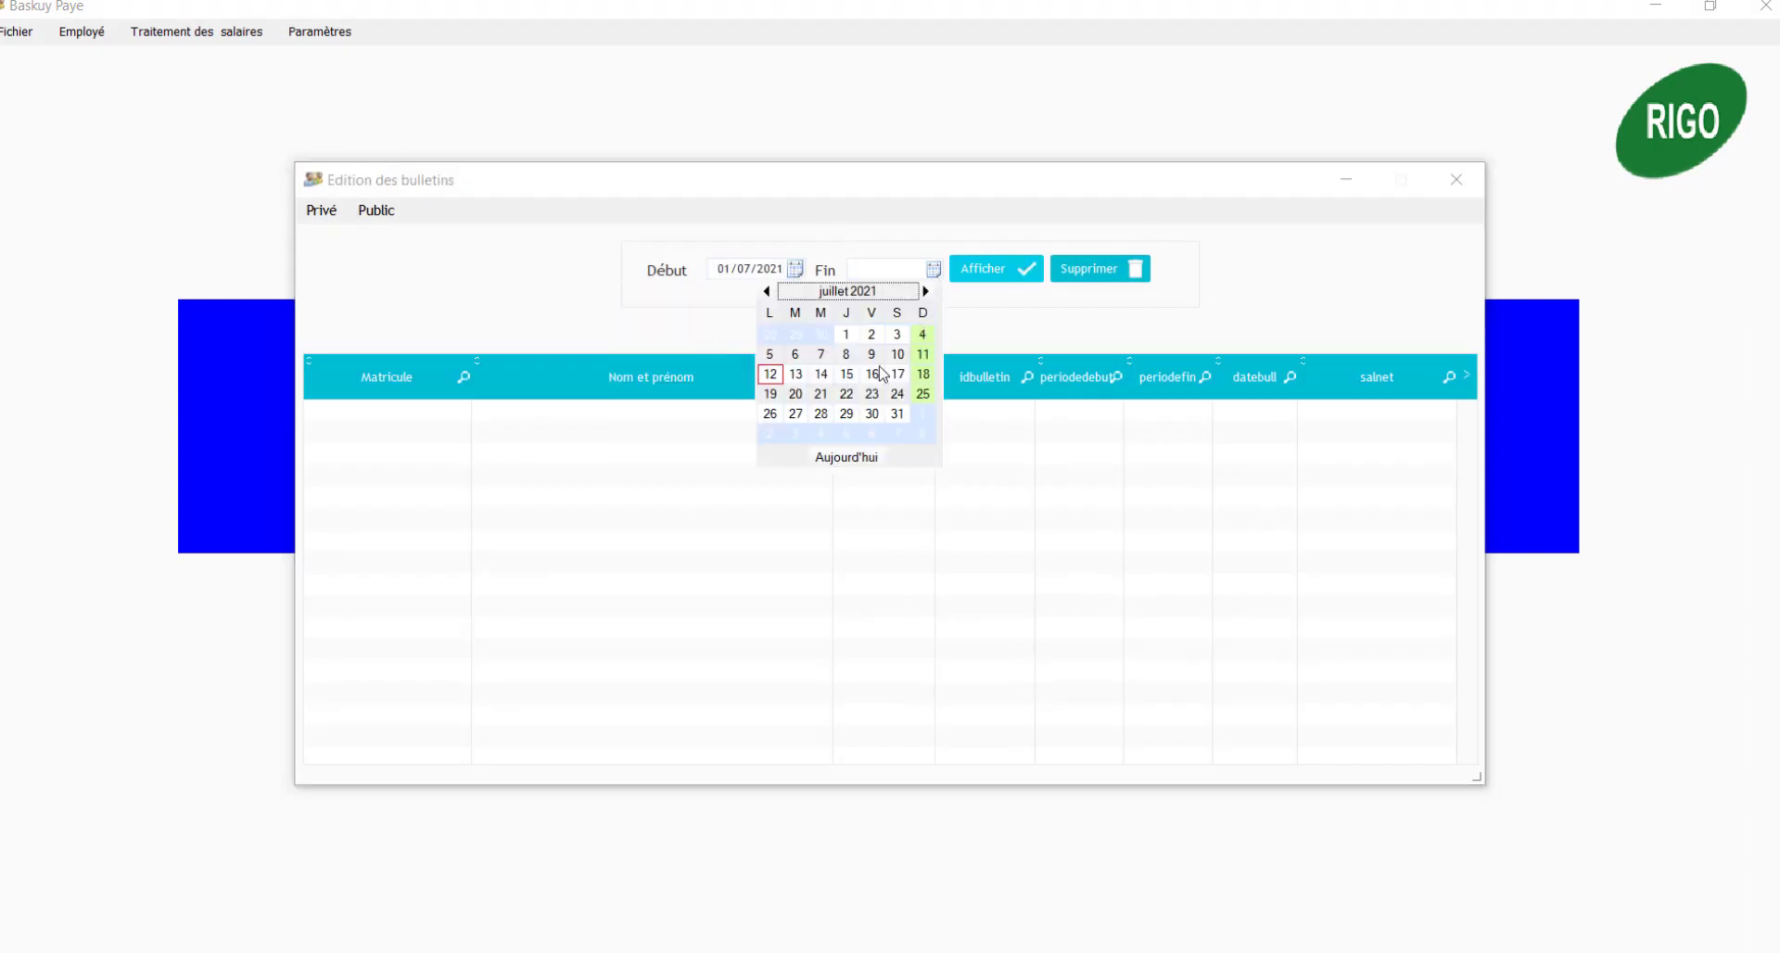
click(892, 422)
click(1015, 277)
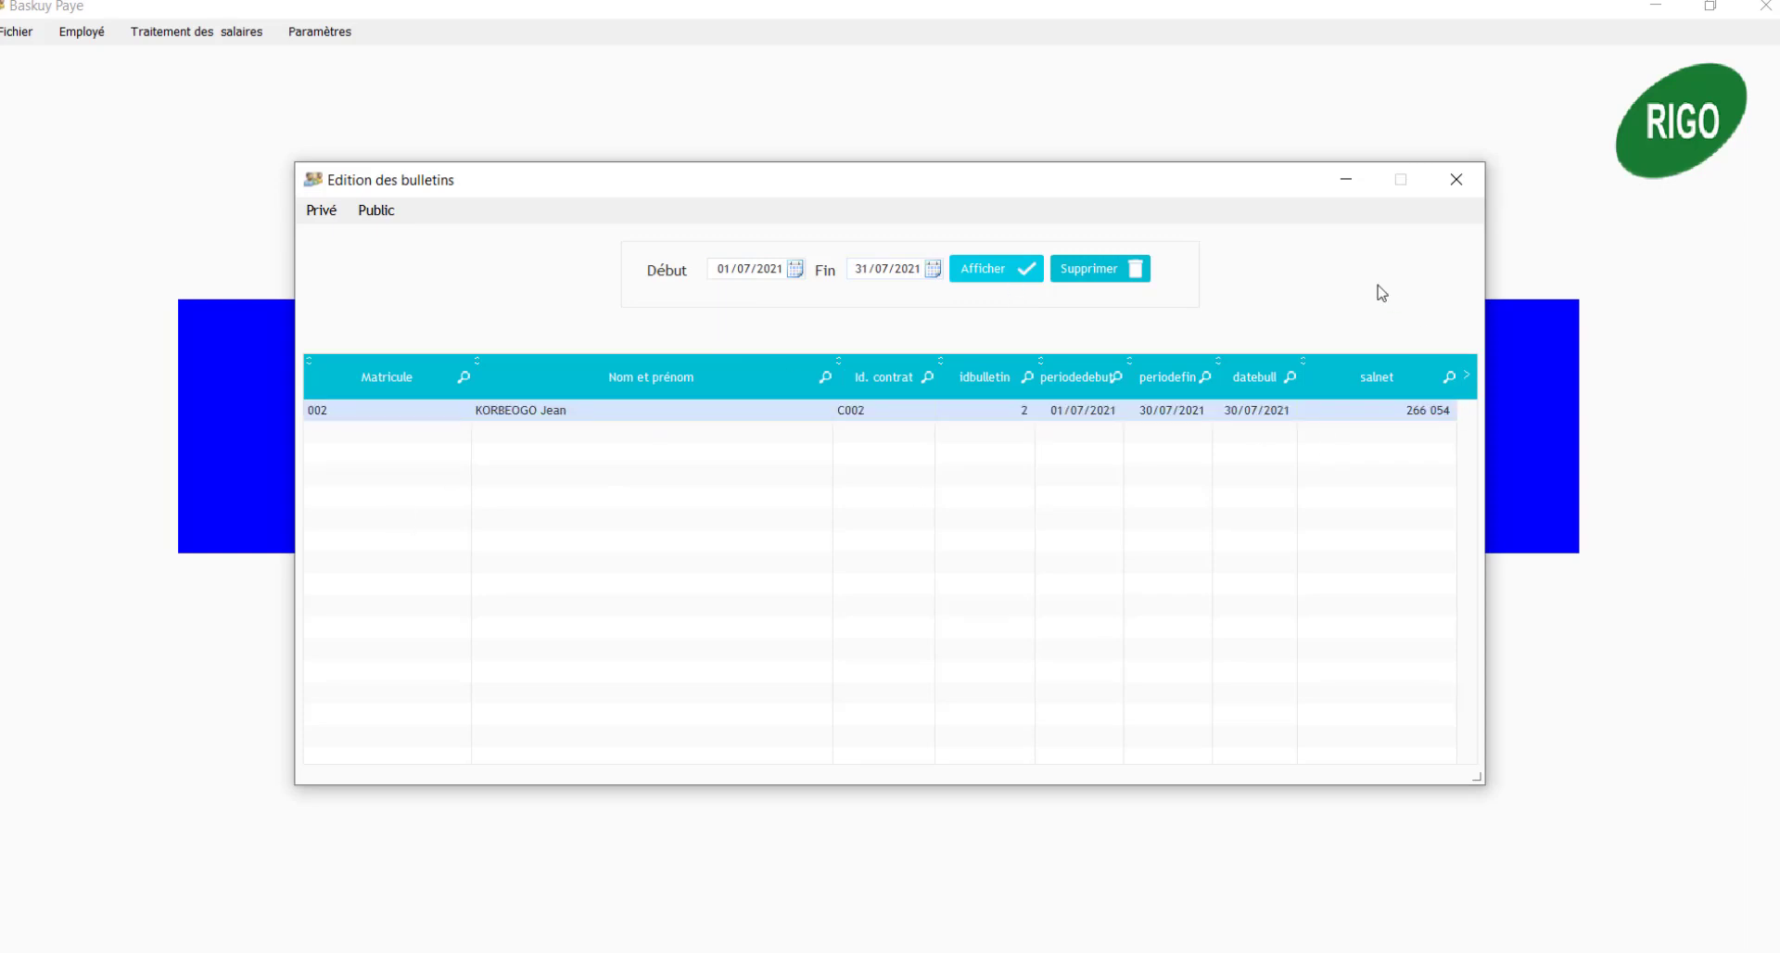
Preview the private-sector IUTS and CNSS reports for the listed period, closing each preview
click(321, 210)
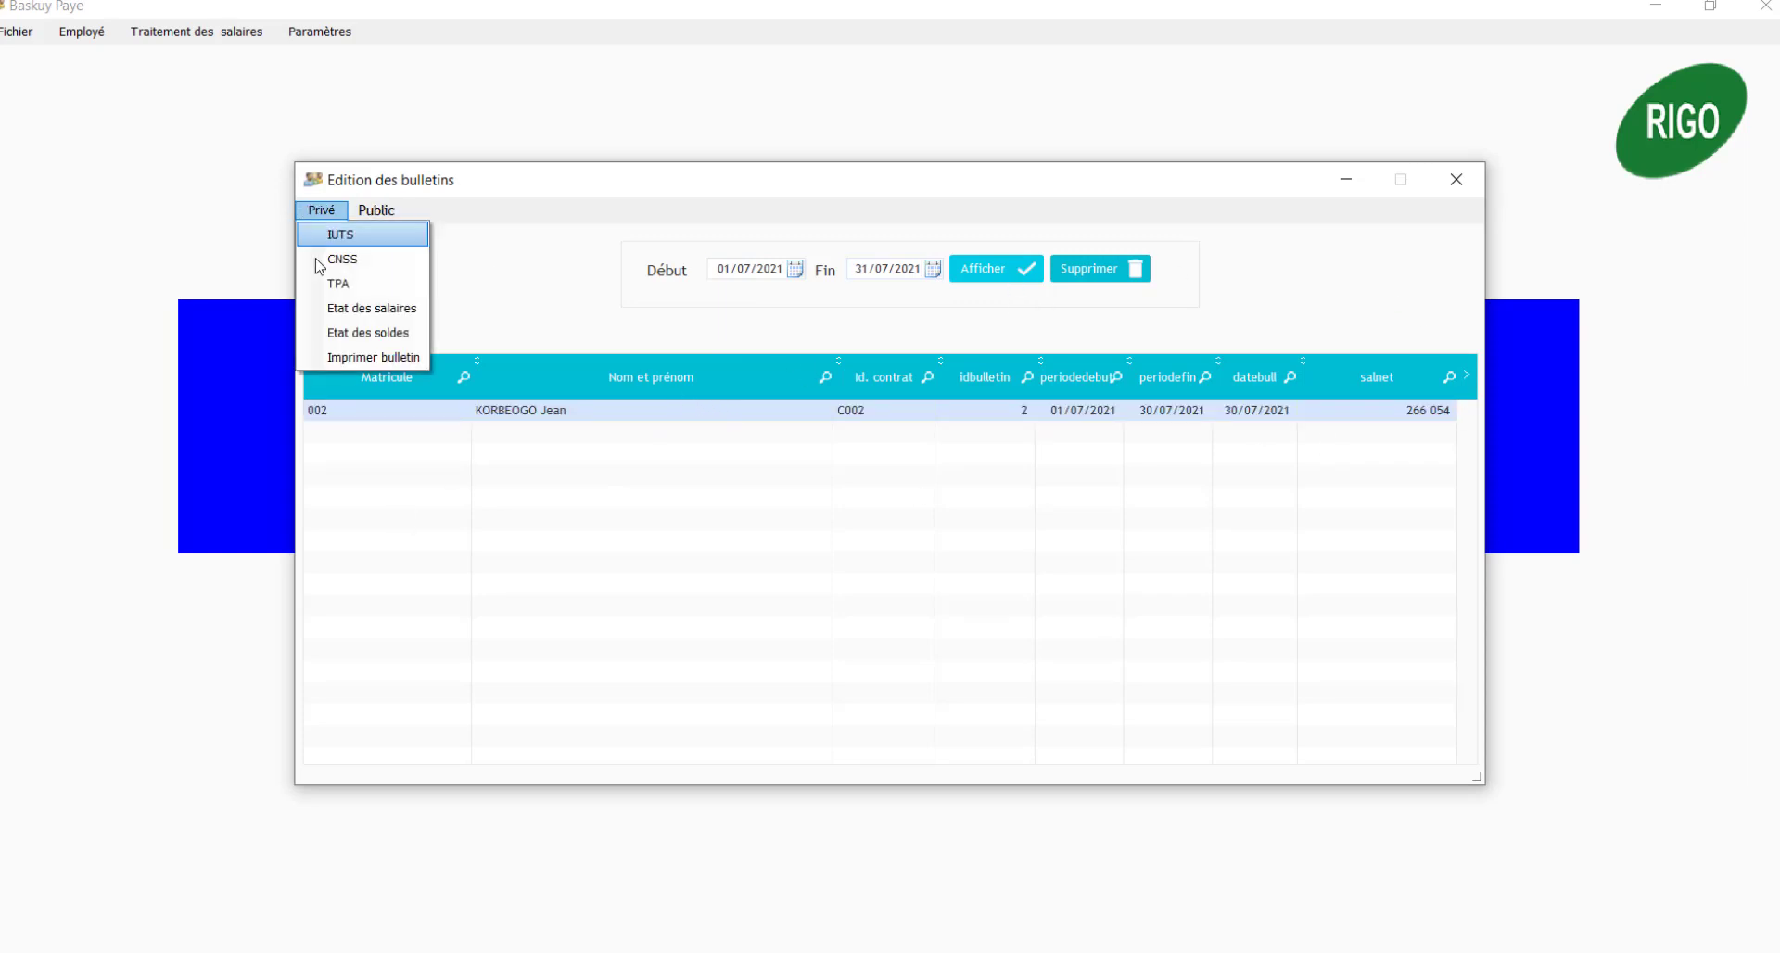
click(341, 251)
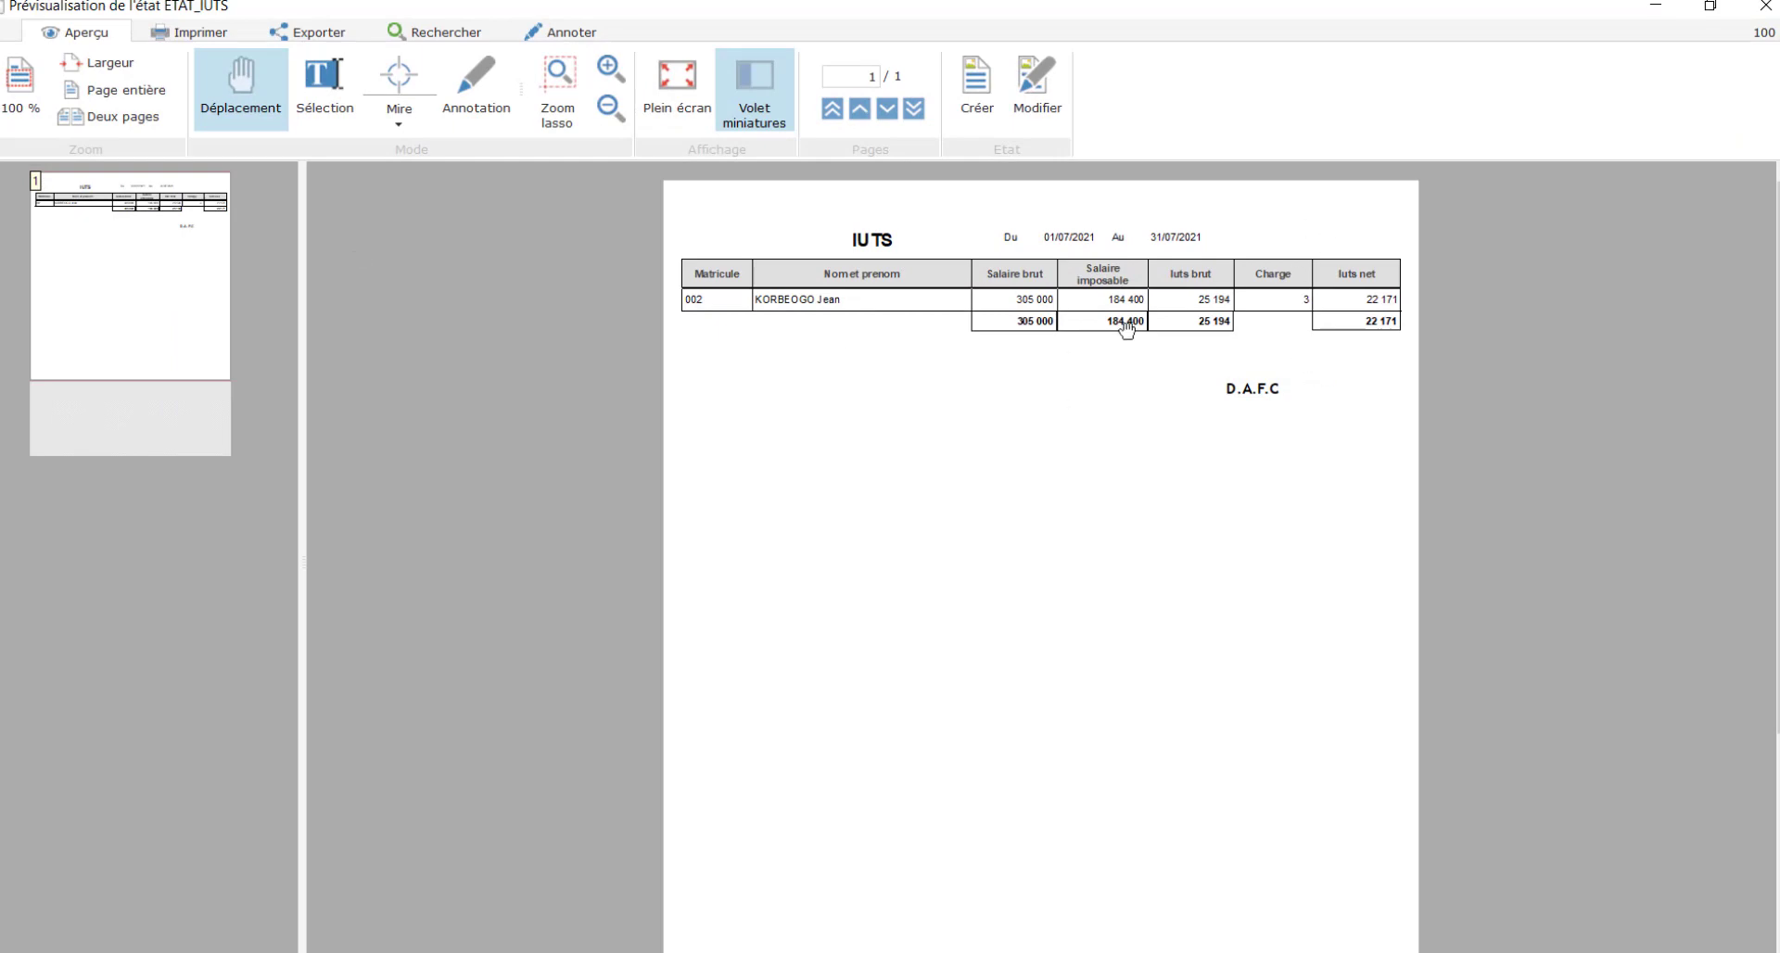
click(1764, 7)
click(323, 216)
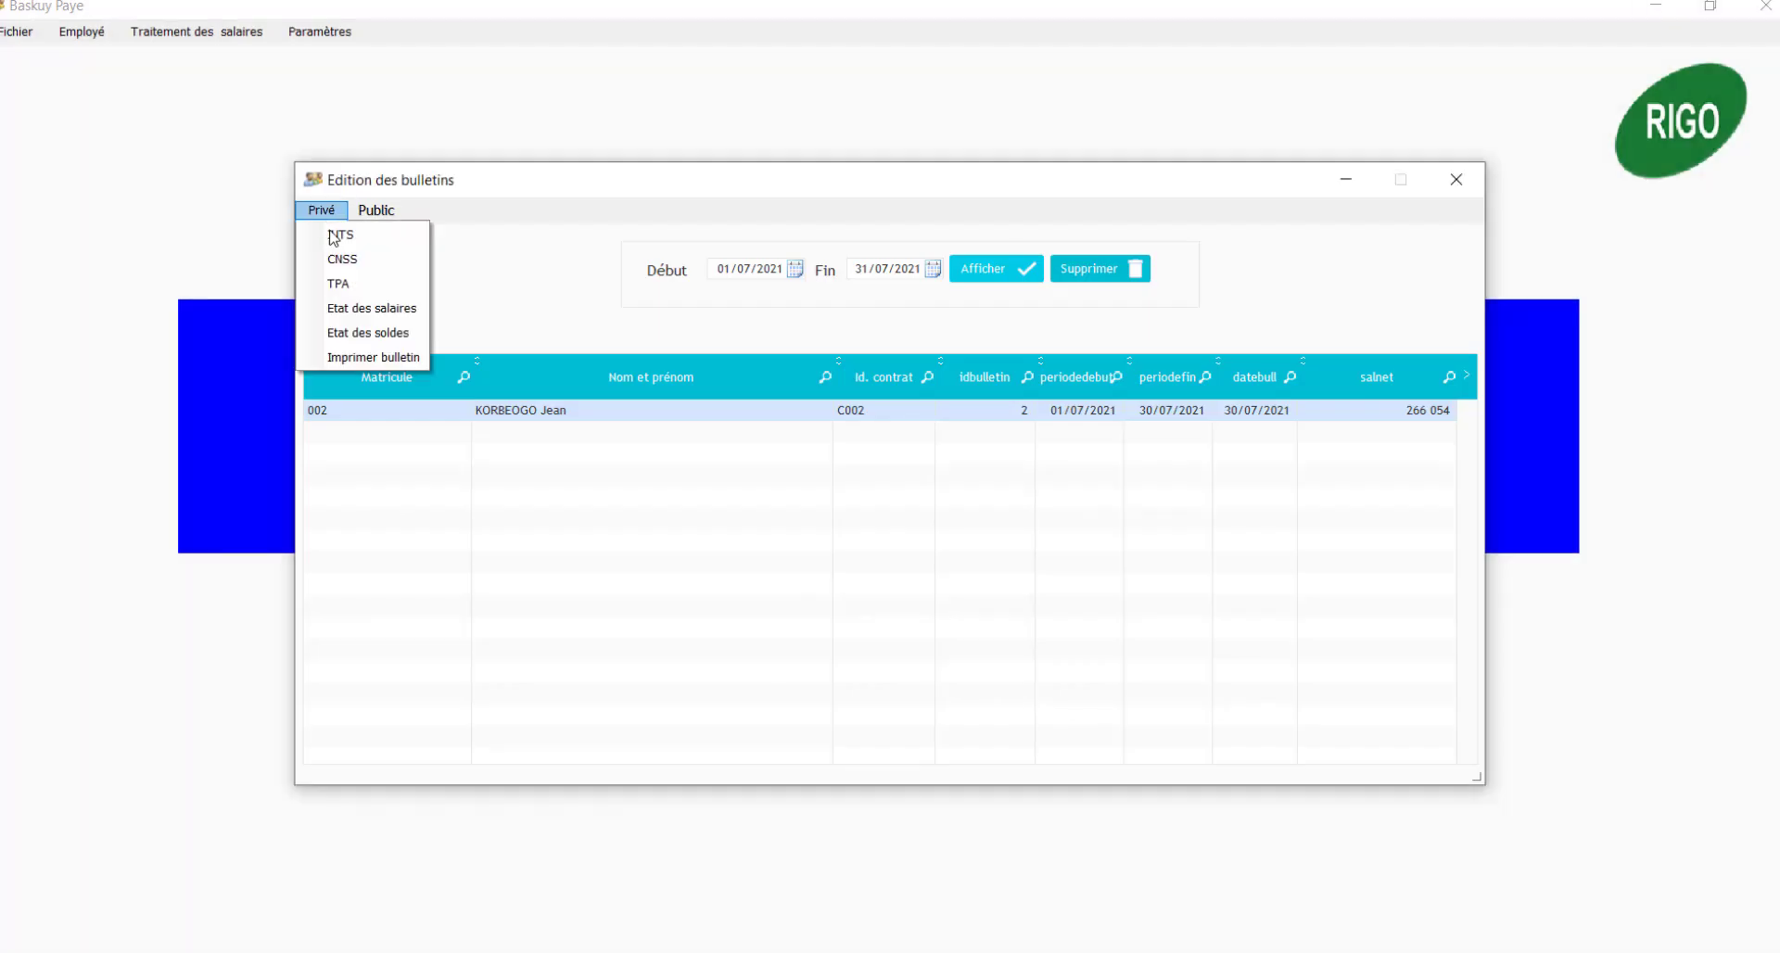
click(345, 270)
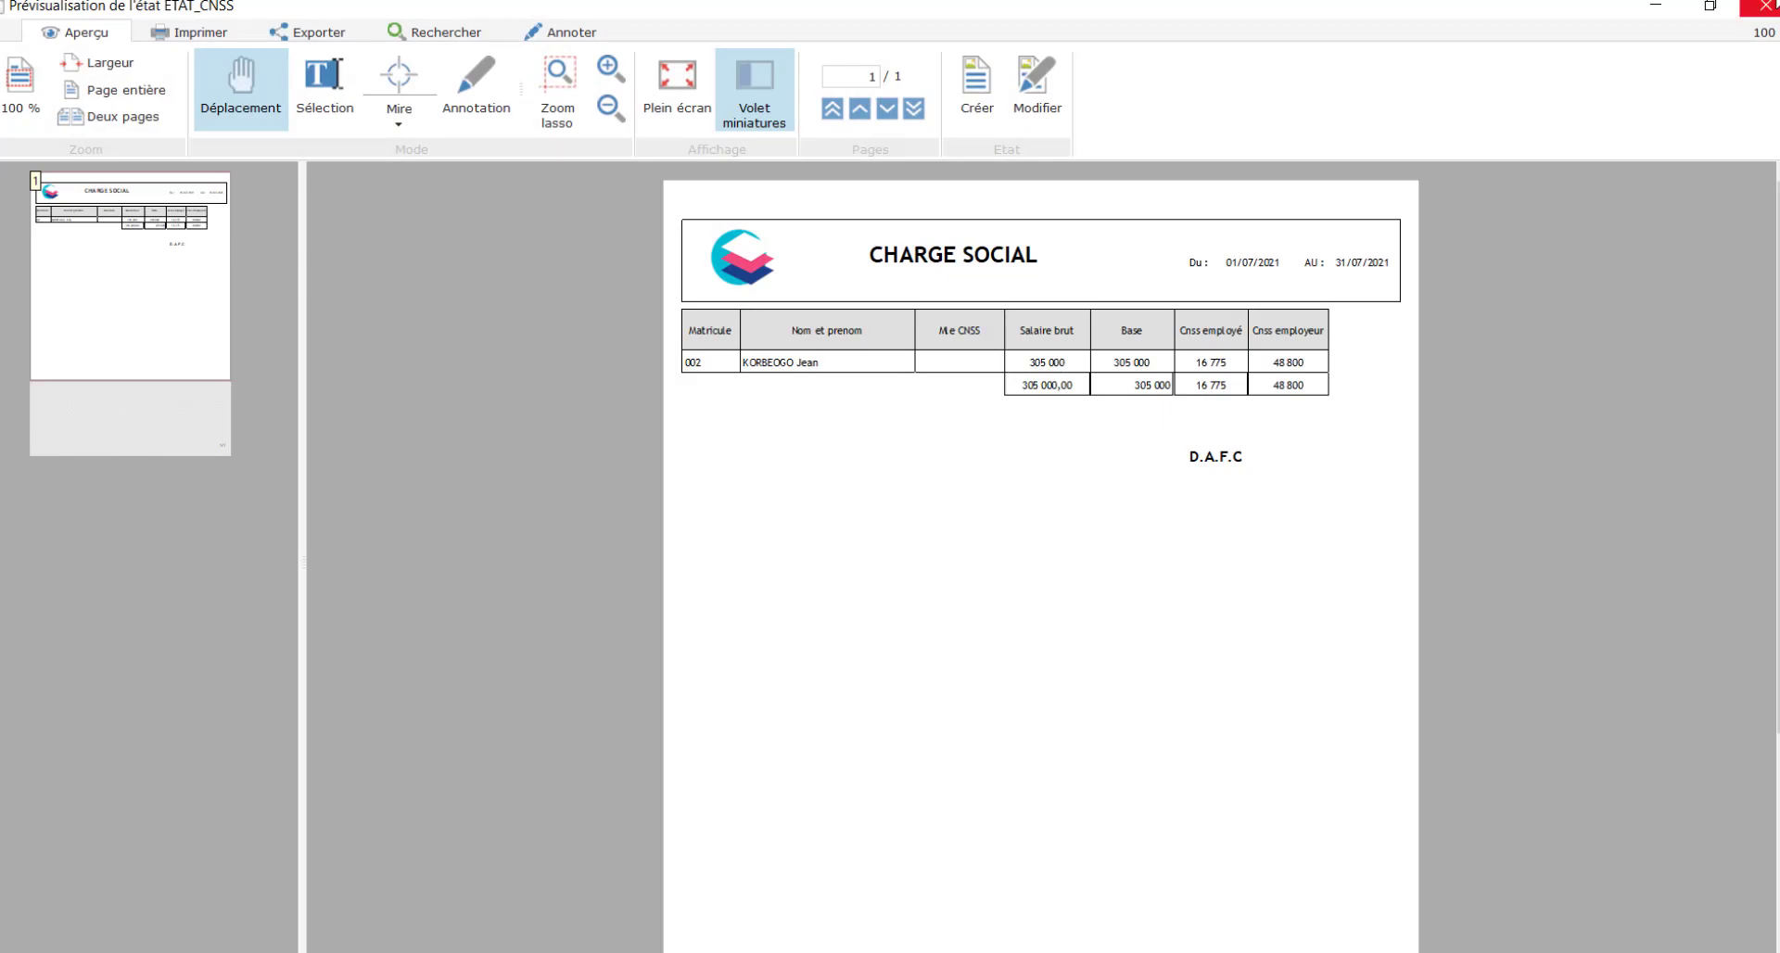
click(1764, 7)
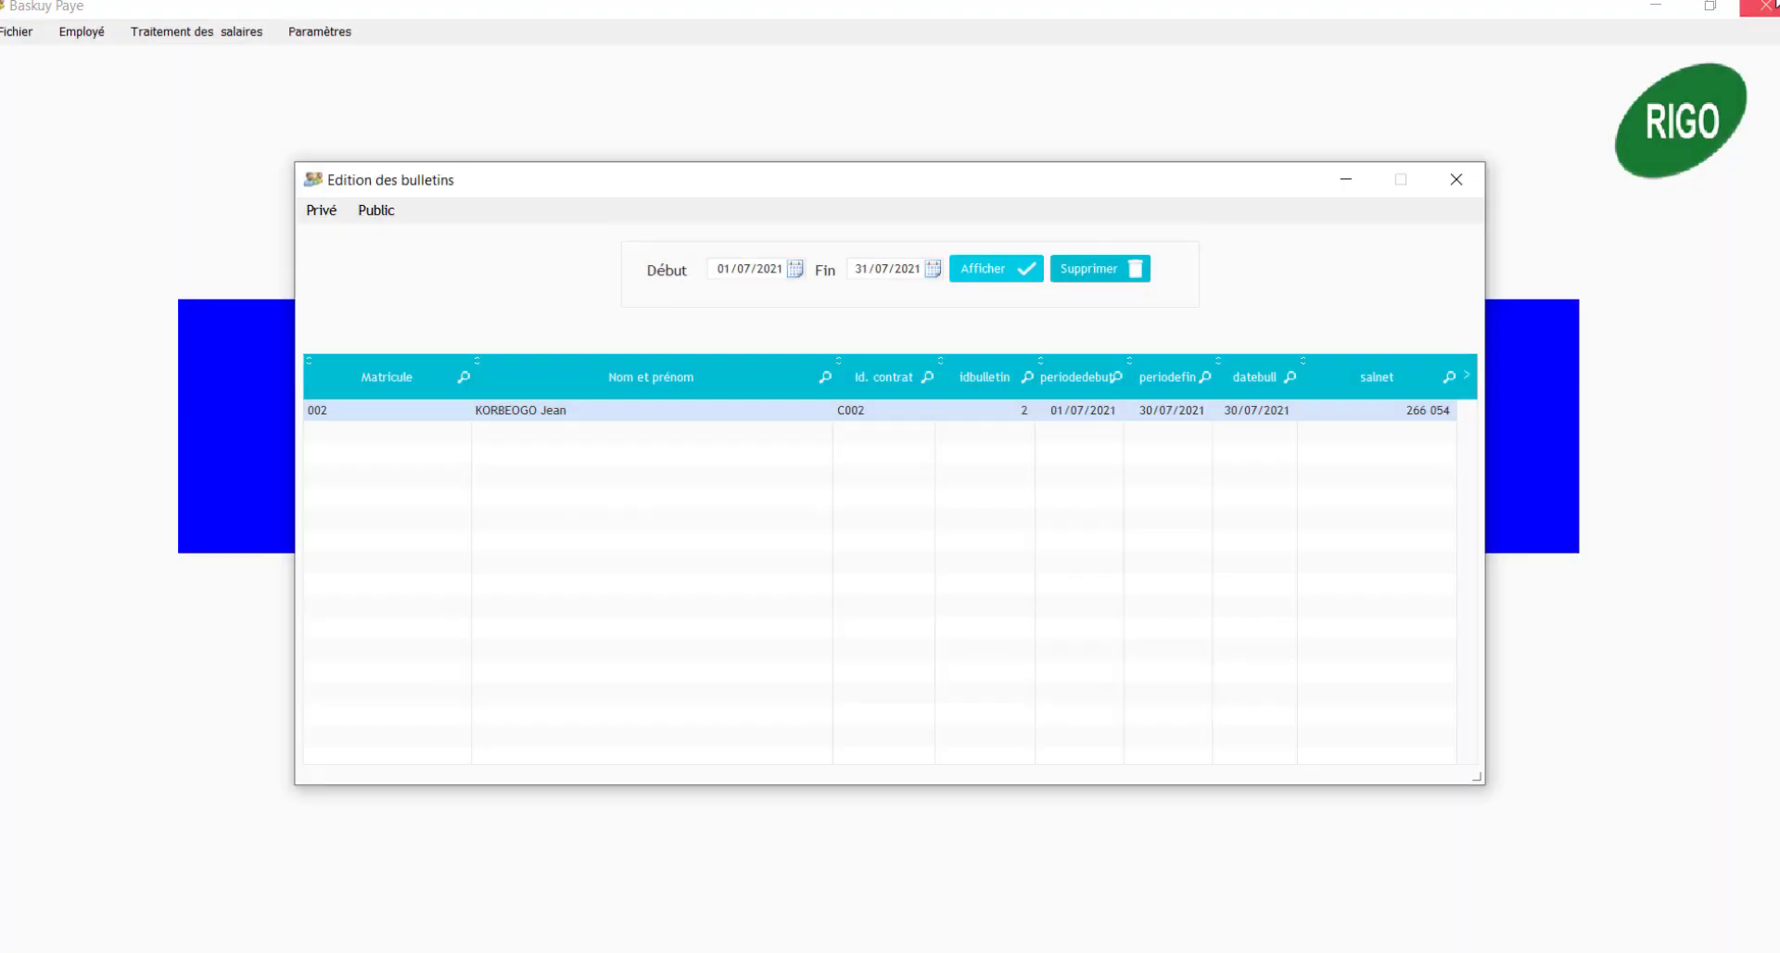
Preview the private-sector TPA report and salary statement (Etat des salaires) for the listed period, closing each preview
click(324, 212)
click(341, 284)
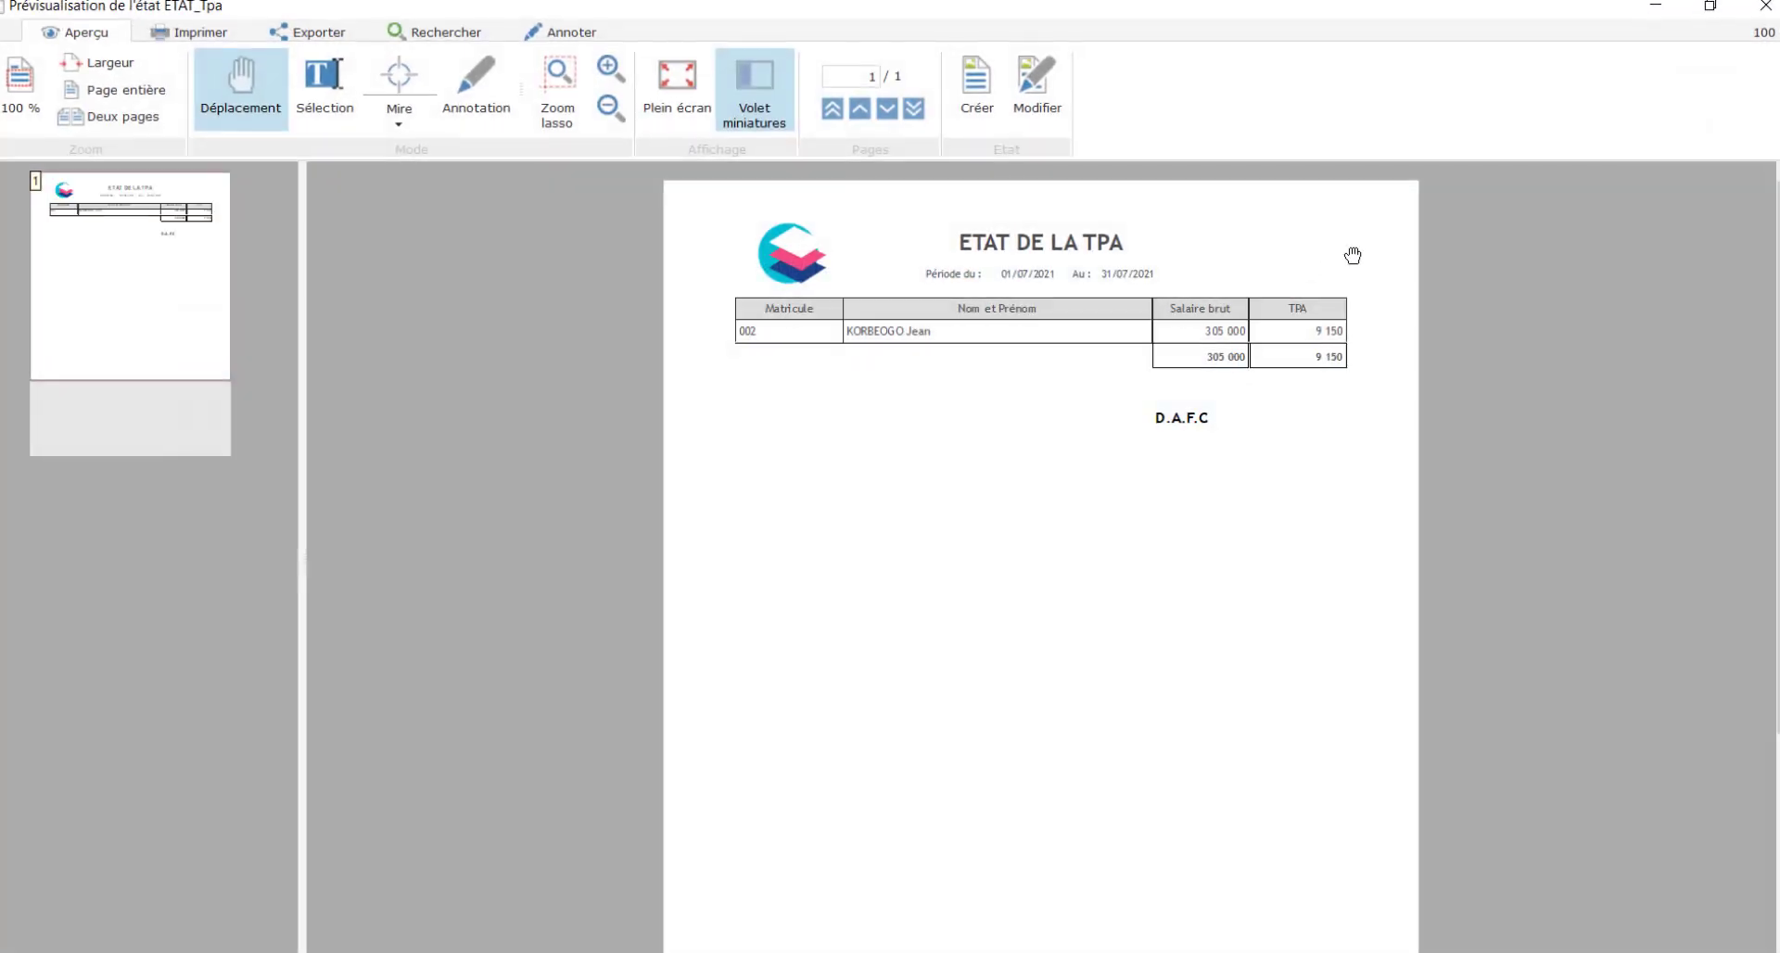
click(1764, 6)
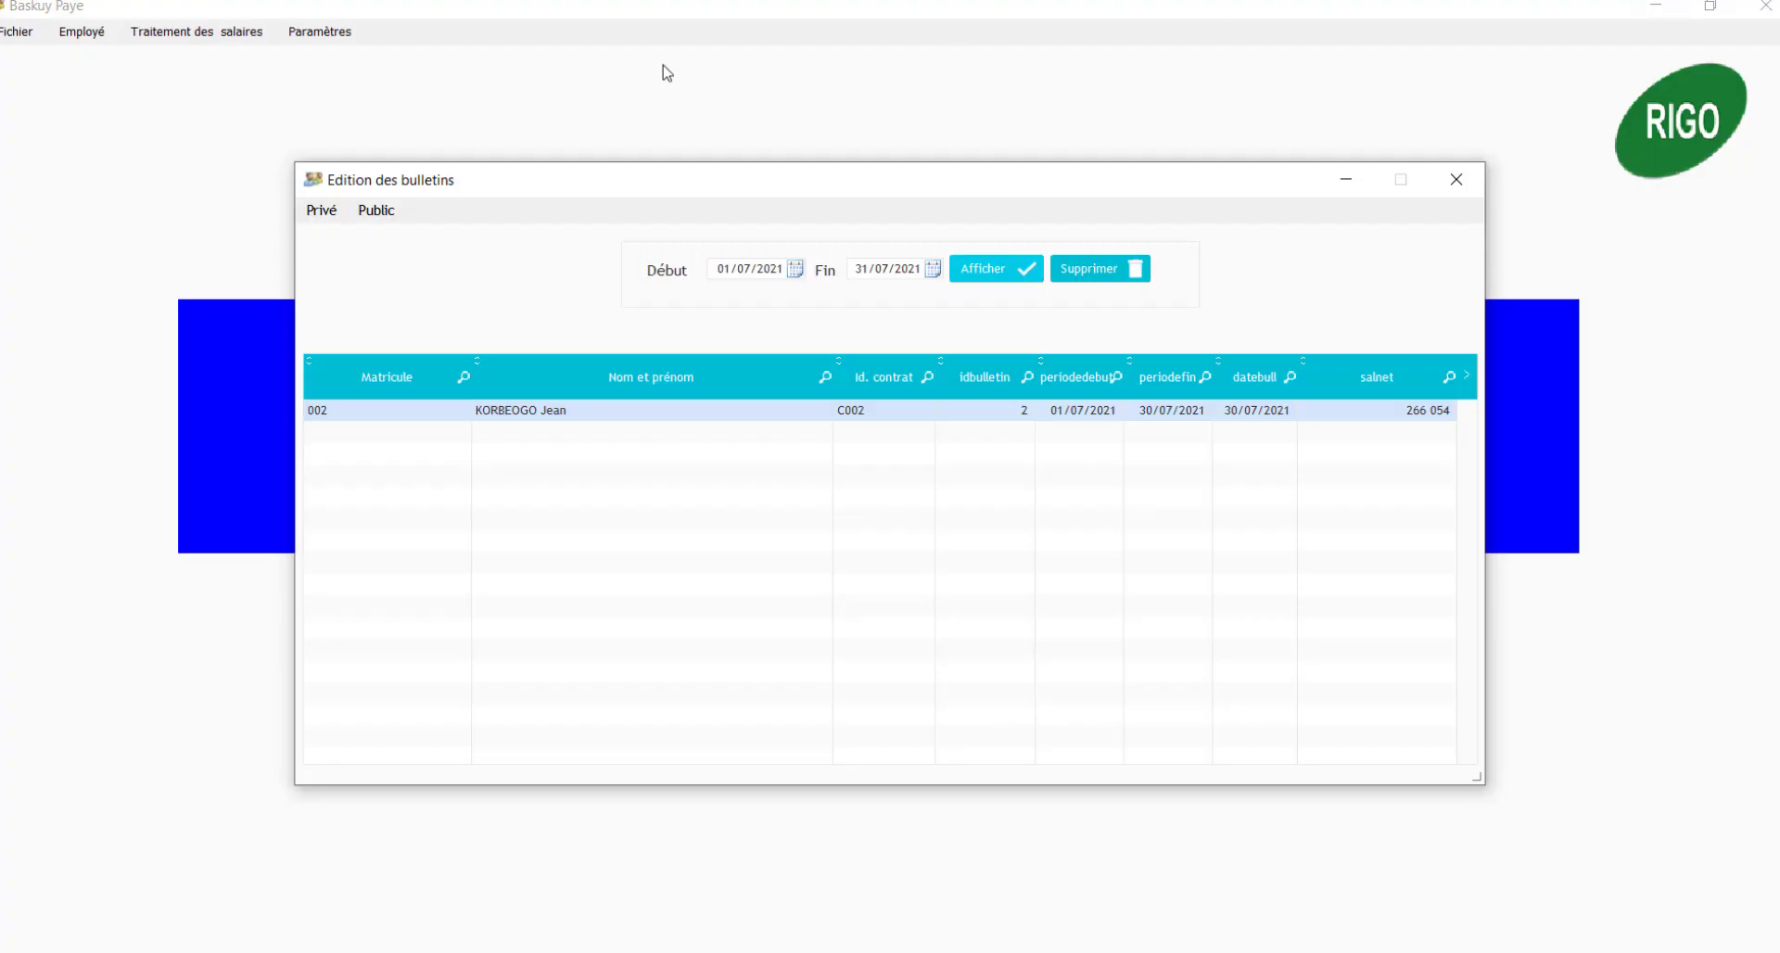
click(318, 212)
click(345, 309)
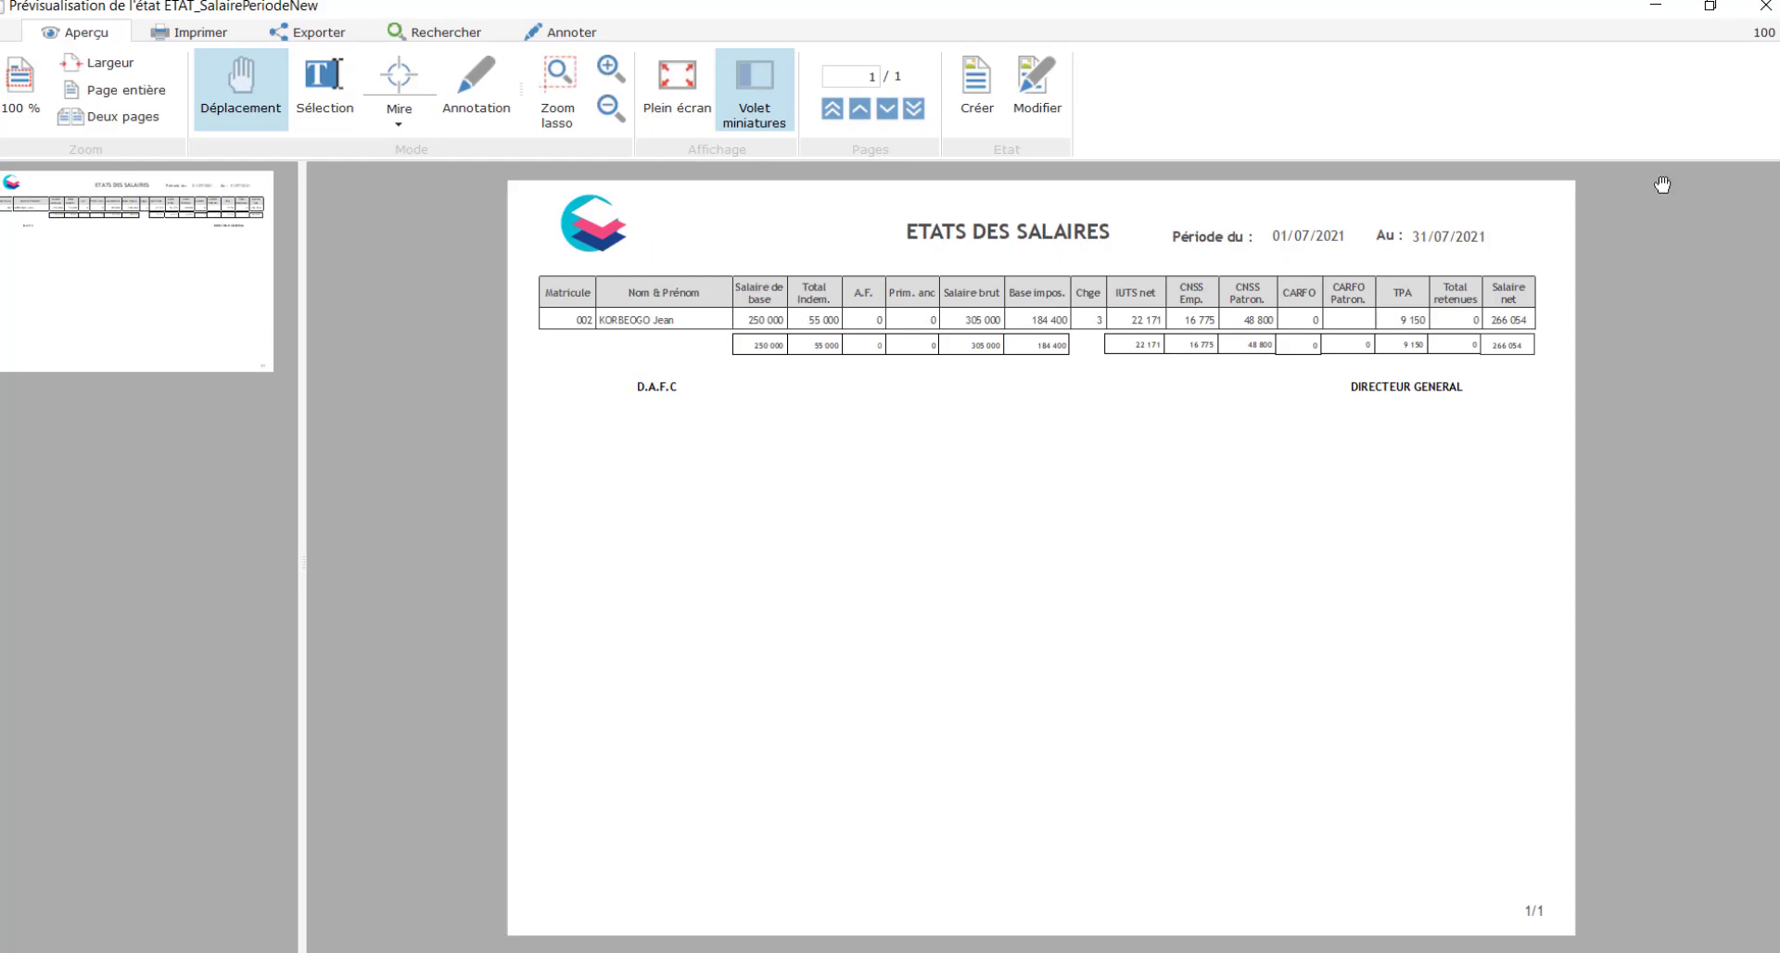
click(1765, 6)
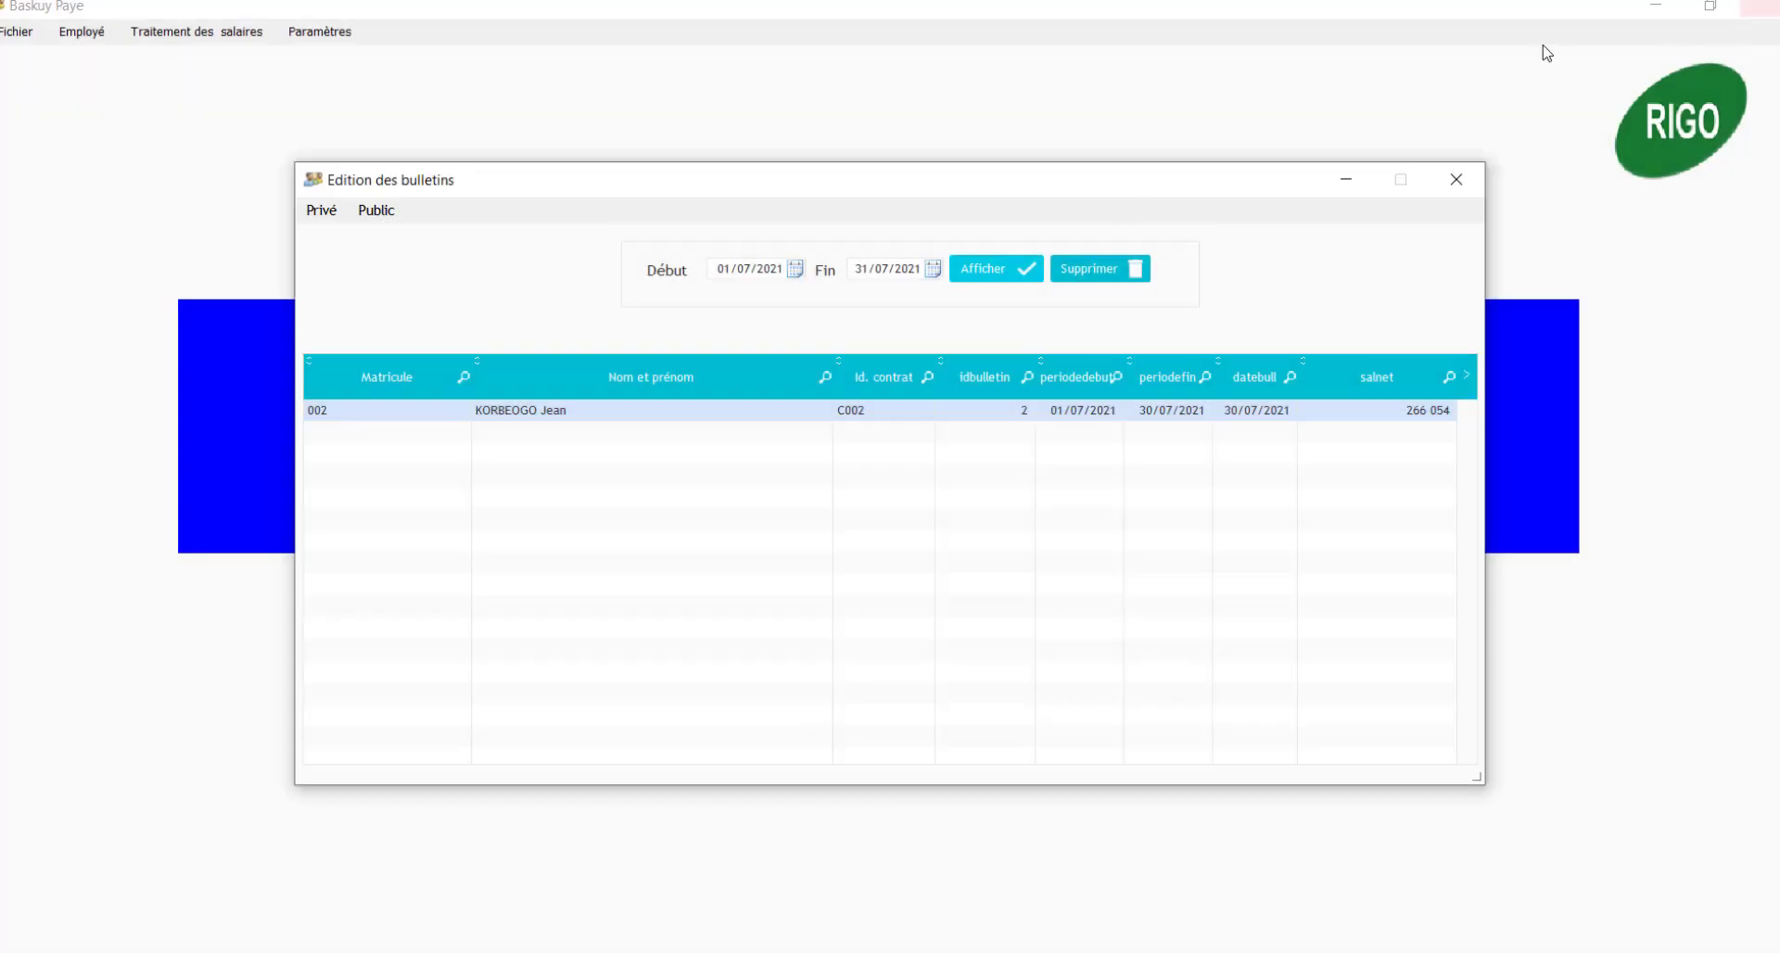
View the available private-sector reports, including the payslip printing option, and close the payslip edition window
click(321, 211)
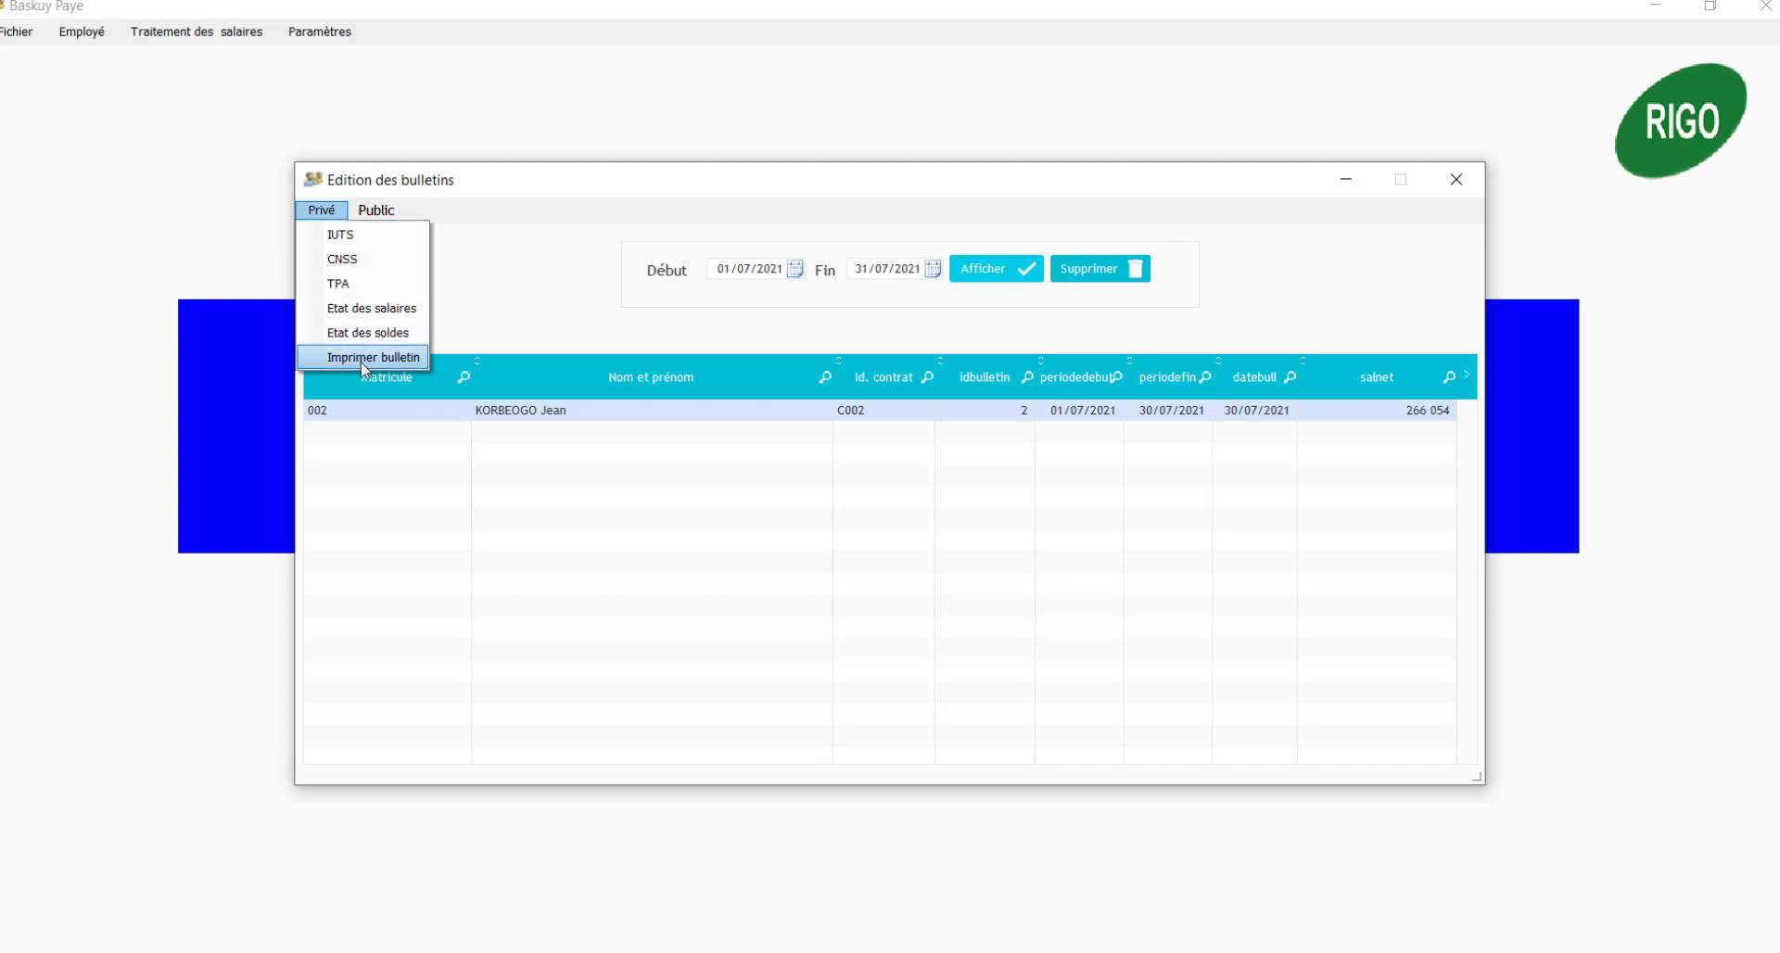
click(472, 413)
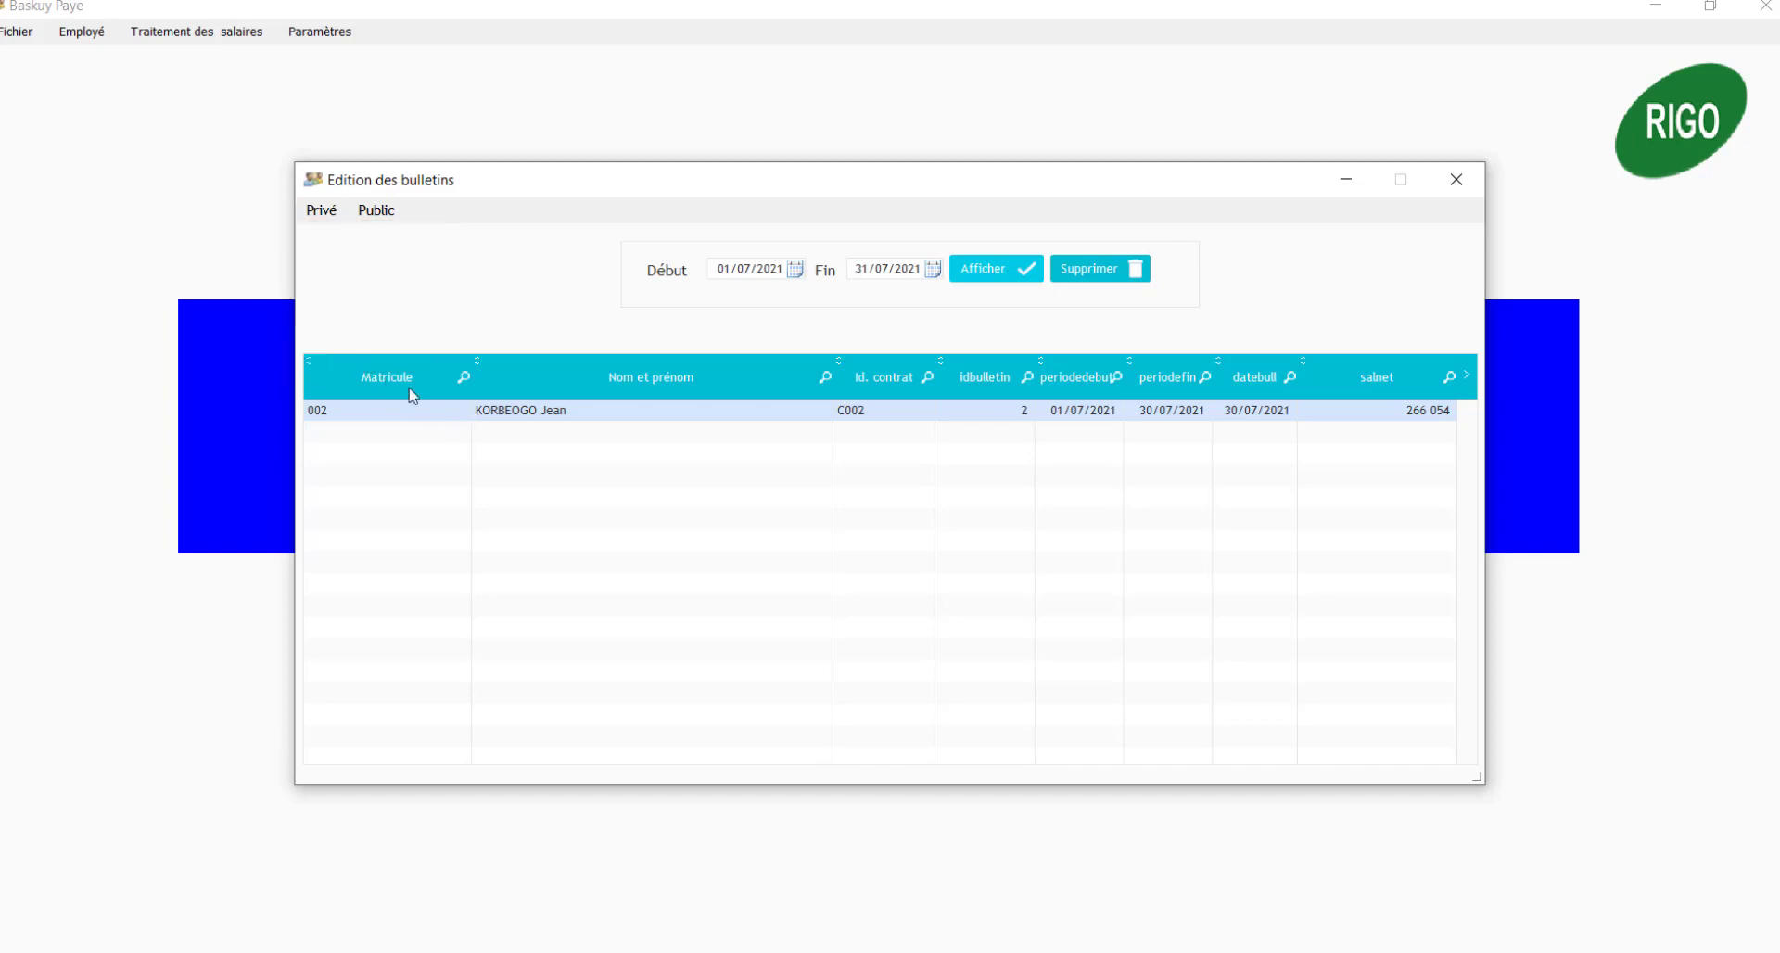
click(321, 212)
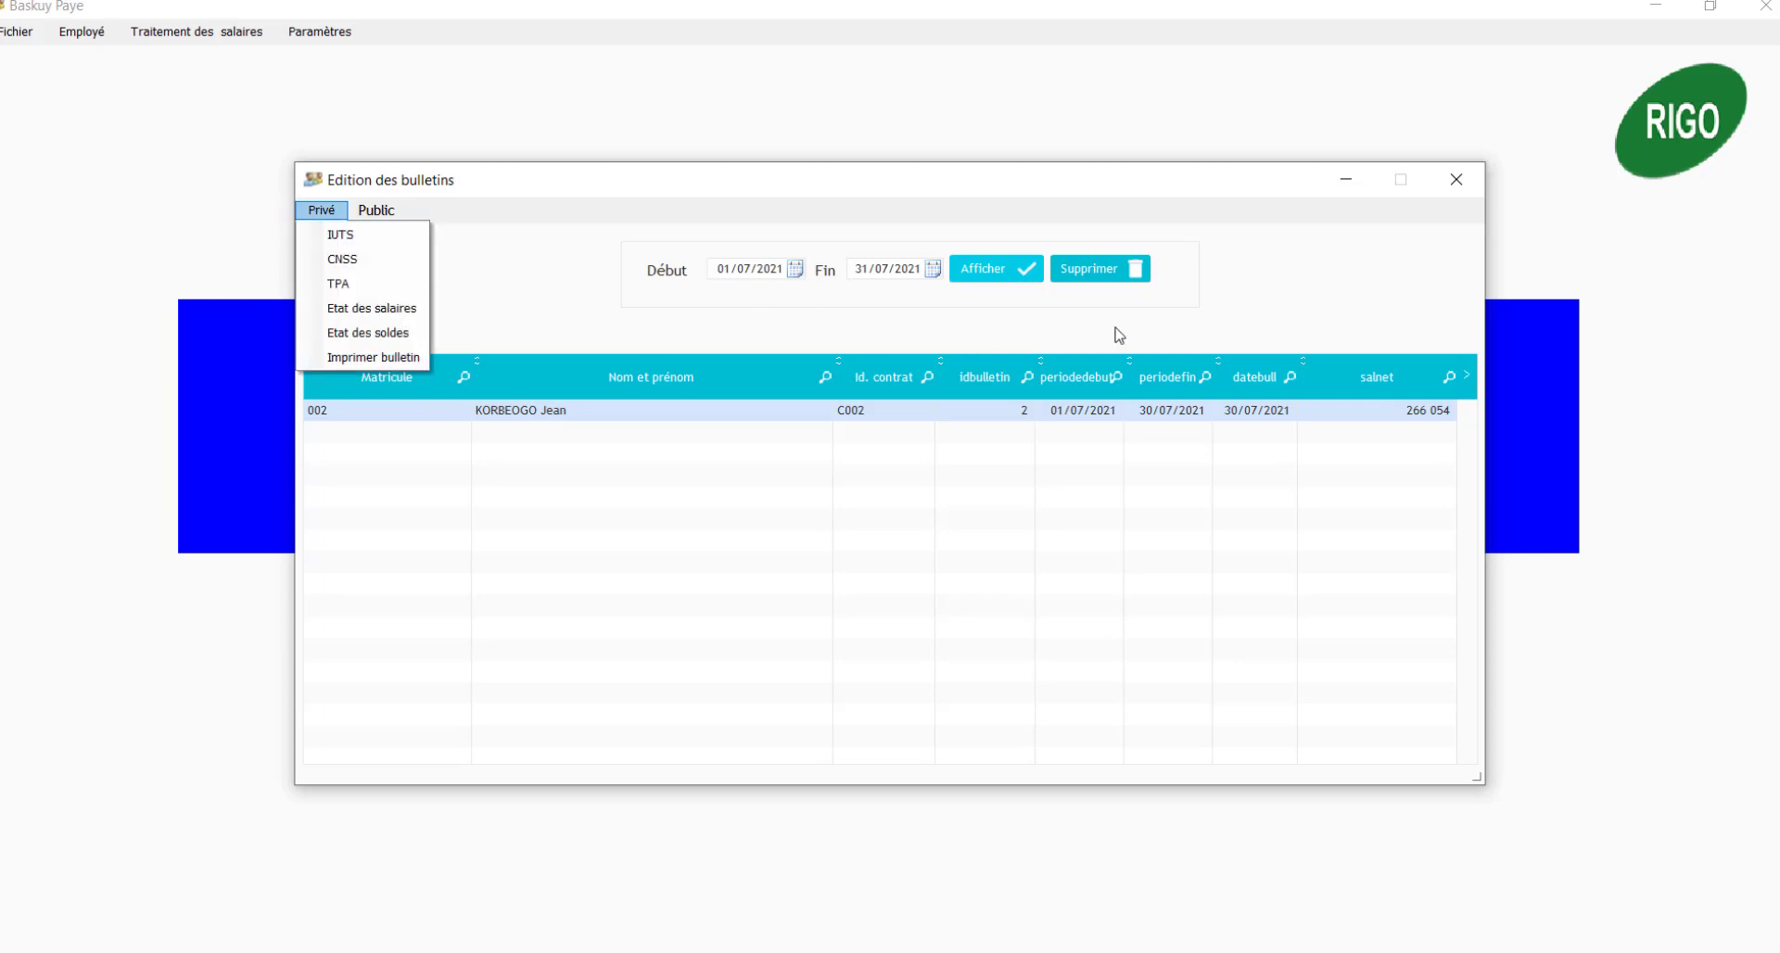
click(1358, 334)
click(1473, 188)
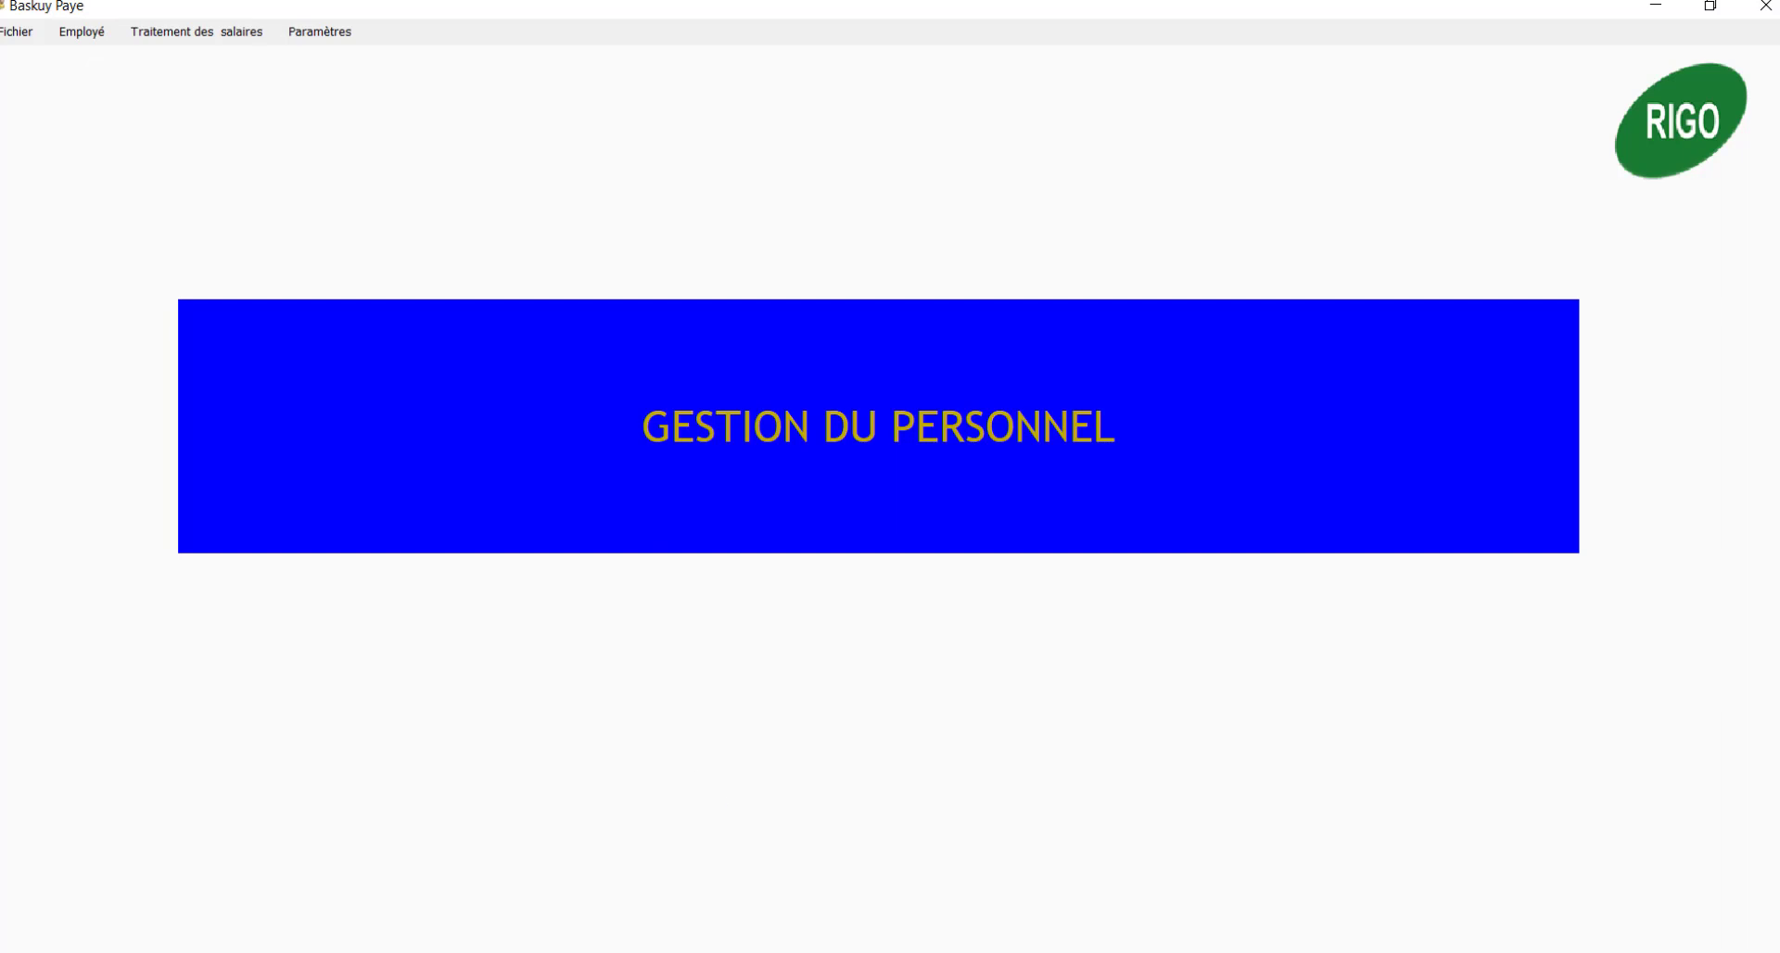
key(alt+Tab)
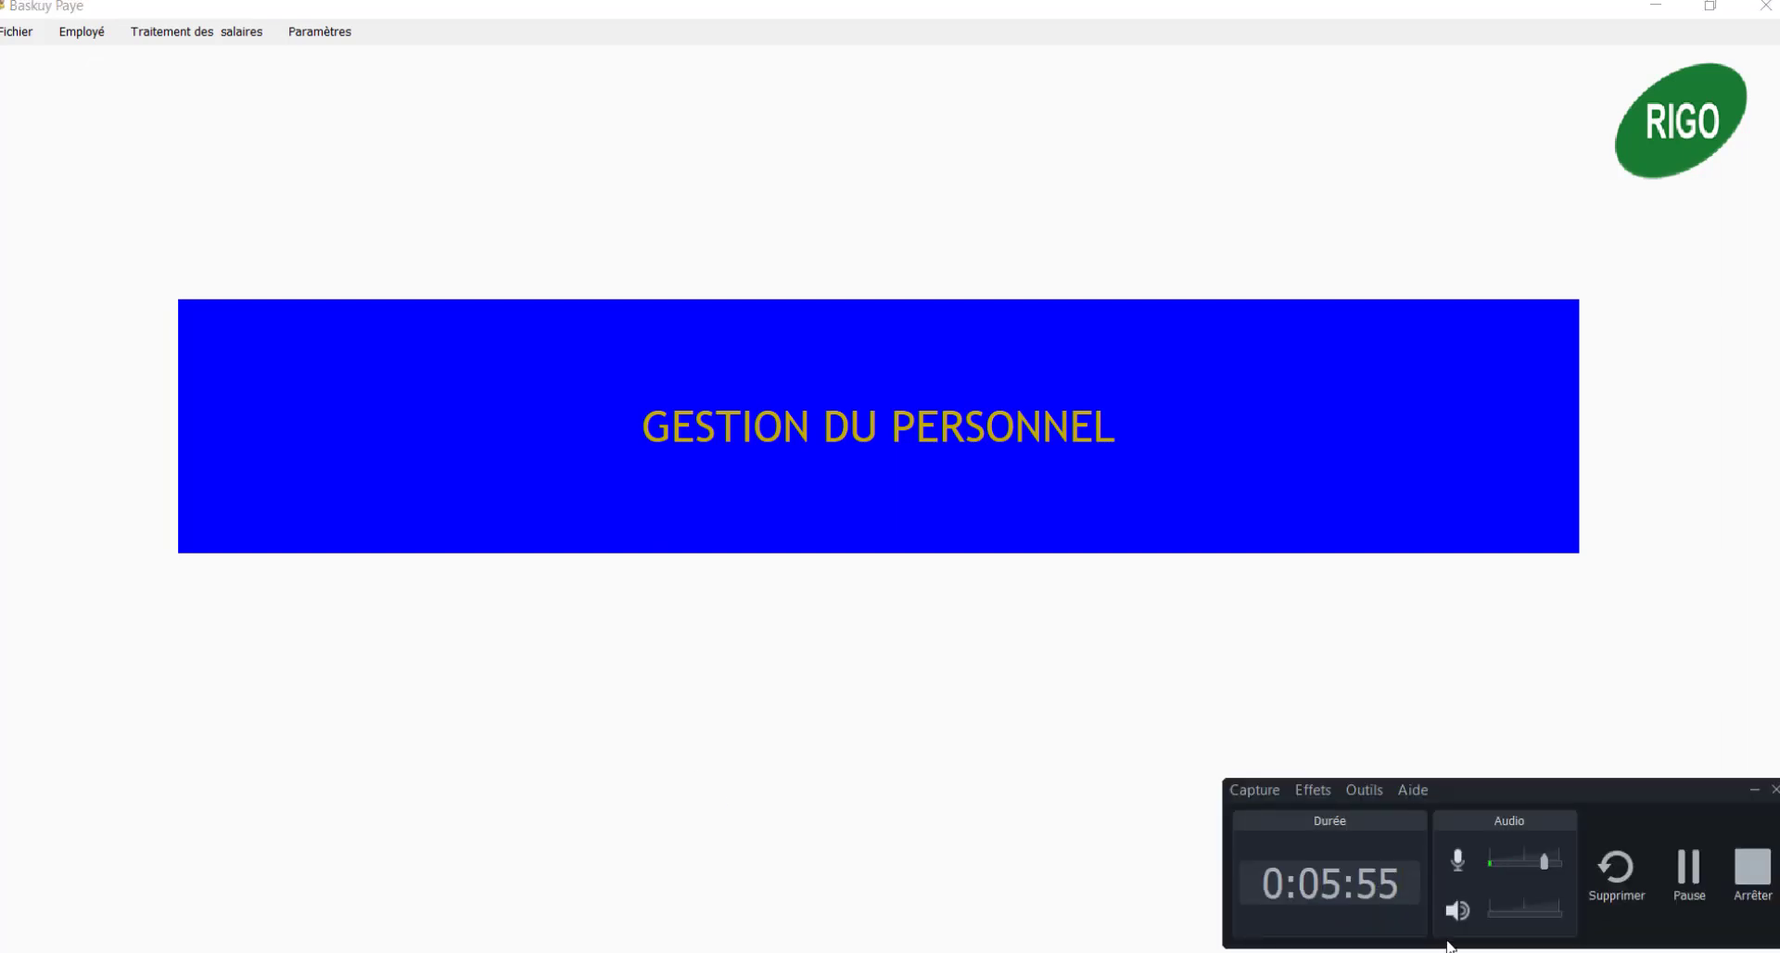